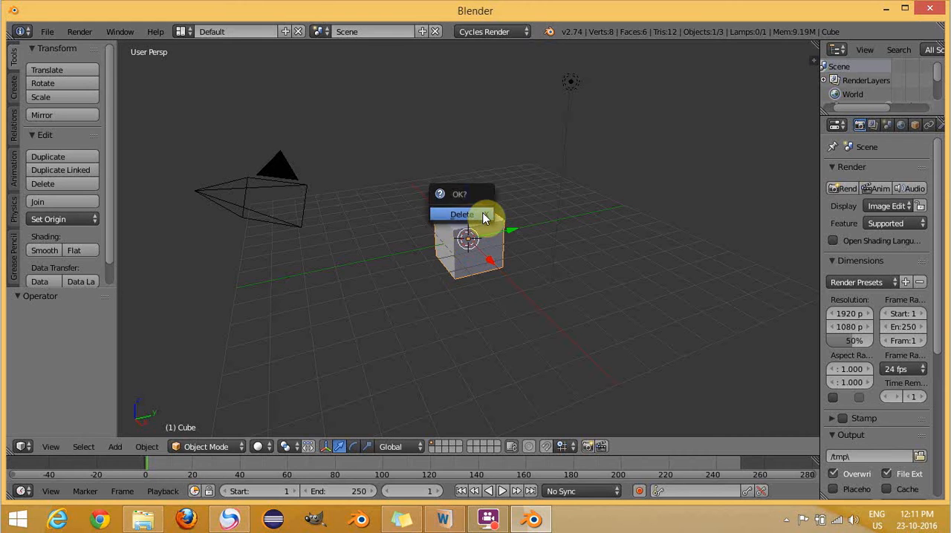
- Delete the default cube and add a cylinder mesh in its place
{"action": "left_click", "coordinate": [484, 216]}
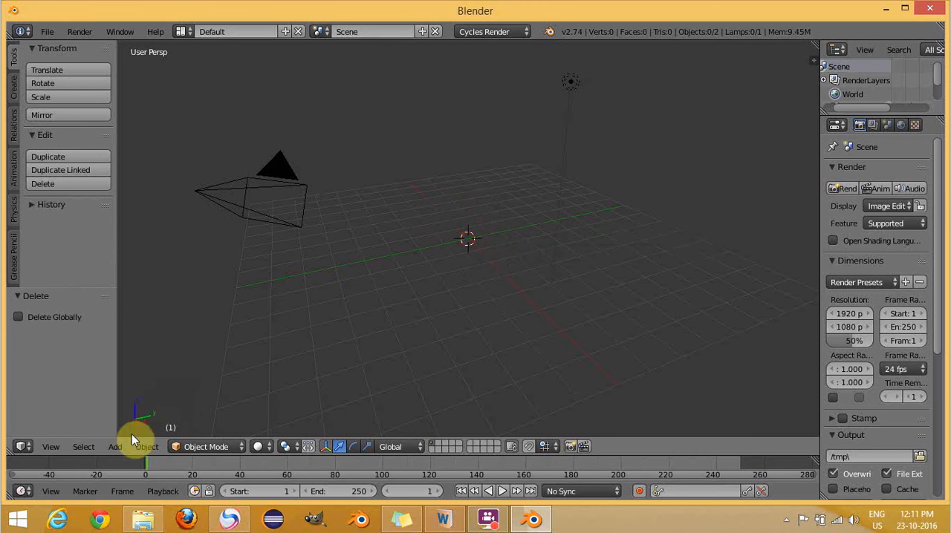
{"action": "left_click", "coordinate": [117, 446]}
{"action": "mouse_move", "coordinate": [143, 430]}
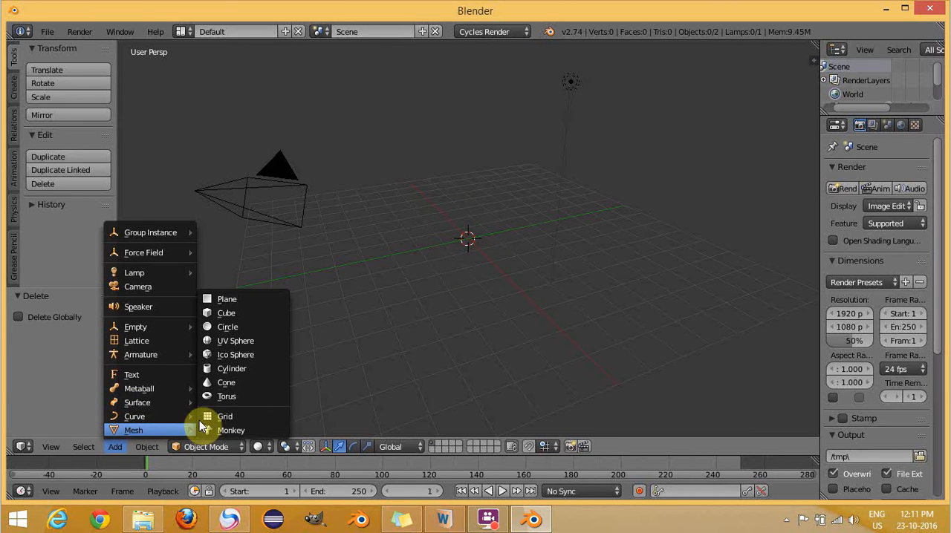
{"action": "left_click", "coordinate": [223, 368]}
{"action": "scroll", "coordinate": [486, 253], "scroll_direction": "up", "scroll_amount": 1}
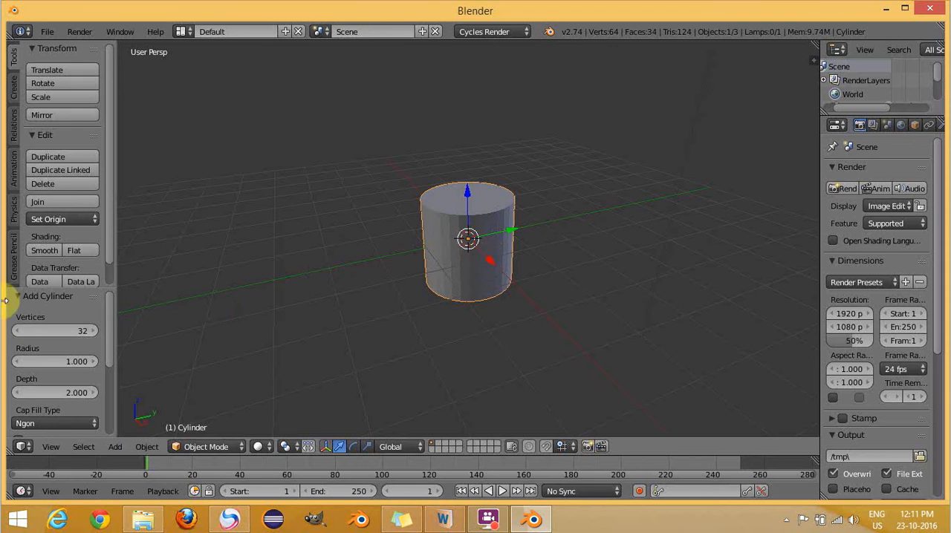
- Set the new cylinder's cap fill type to Triangle Fan
{"action": "left_click", "coordinate": [52, 425]}
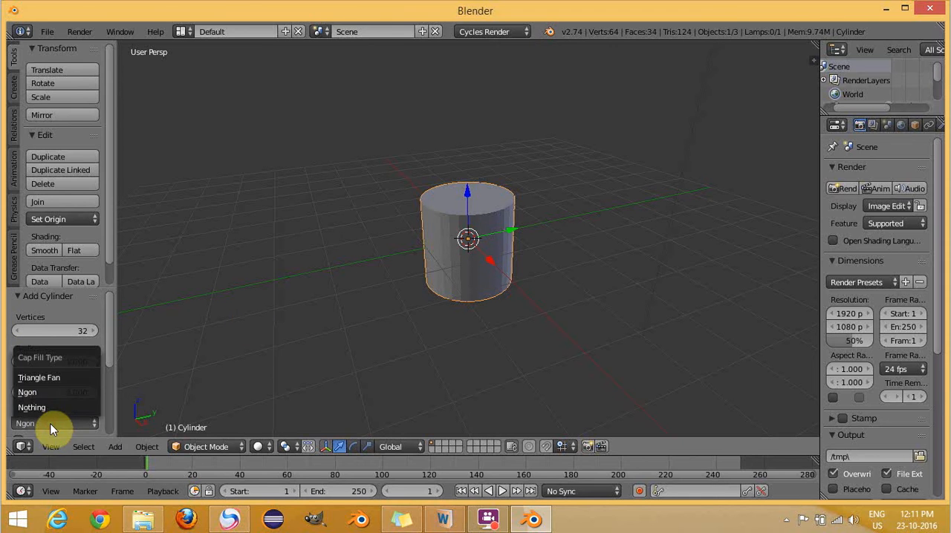
{"action": "left_click", "coordinate": [41, 378]}
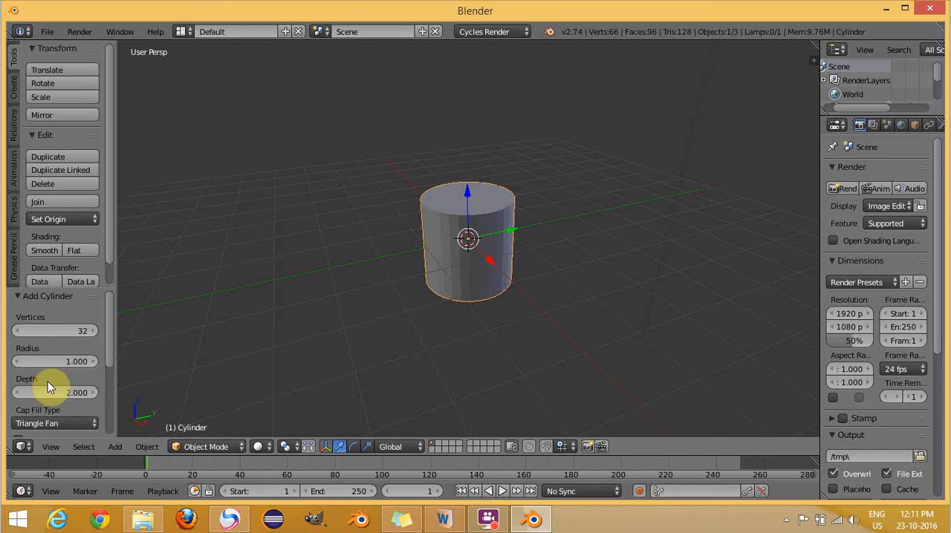
{"action": "scroll", "coordinate": [439, 364], "scroll_direction": "up", "scroll_amount": 3}
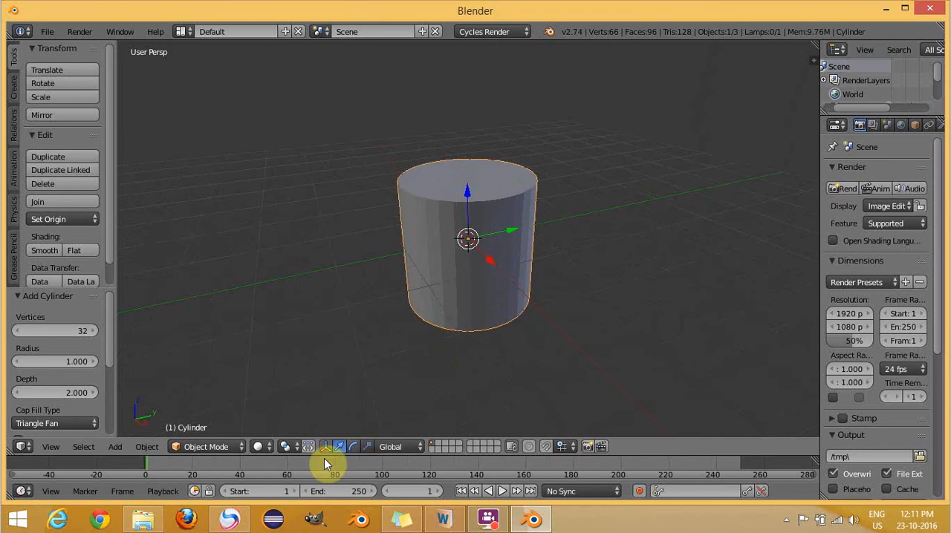
- Switch the cylinder to Edit Mode and set the viewport shading to Wireframe
{"action": "left_click", "coordinate": [189, 446]}
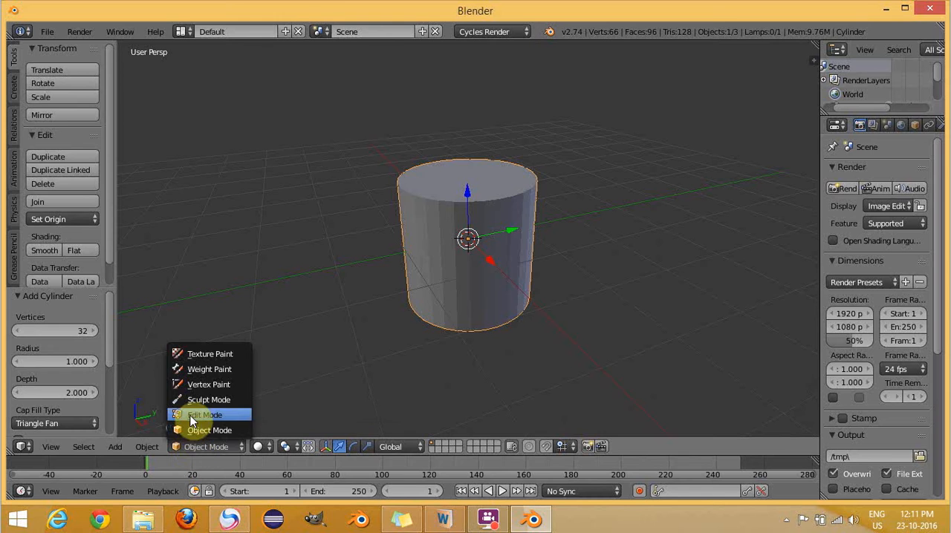
{"action": "left_click", "coordinate": [191, 418]}
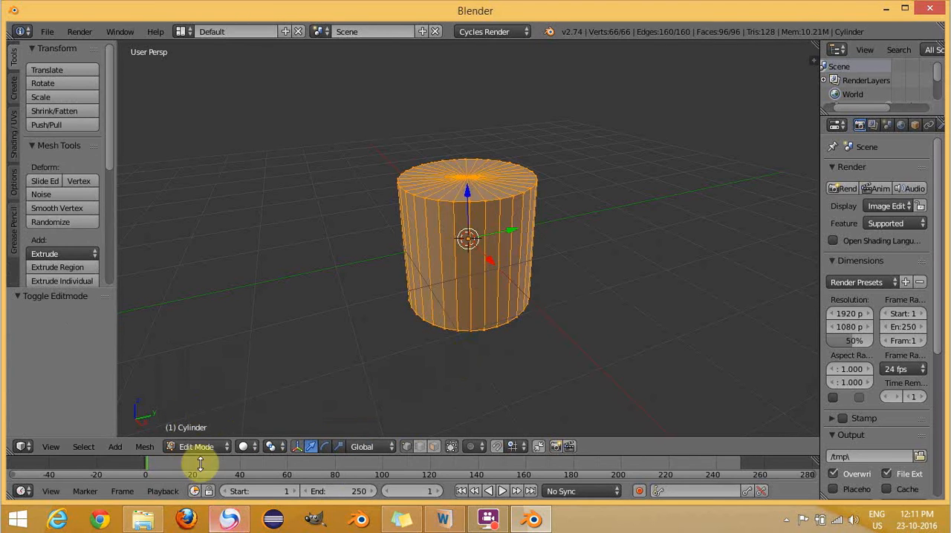
{"action": "left_click", "coordinate": [245, 447]}
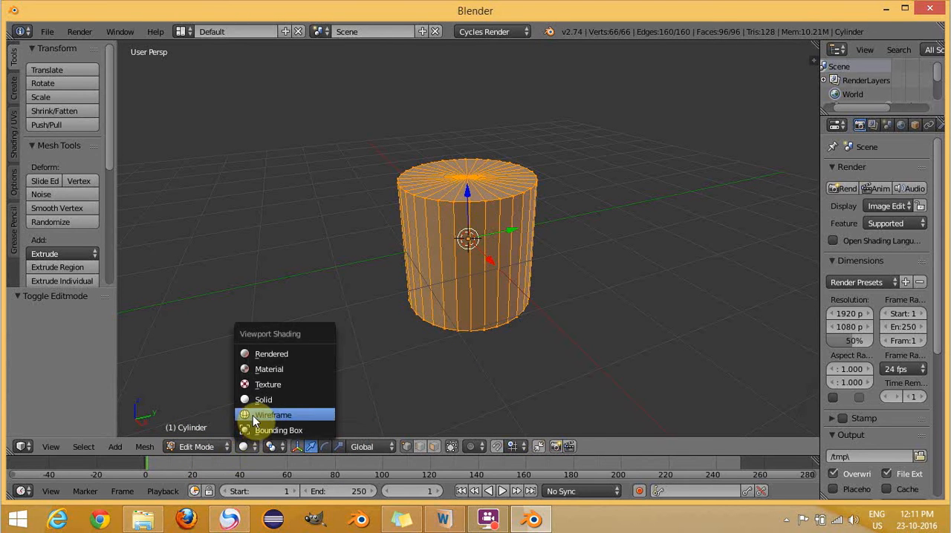
{"action": "left_click", "coordinate": [257, 414]}
- Delete the centre vertex of the cylinder's top cap to open the top
{"action": "right_click", "coordinate": [466, 177]}
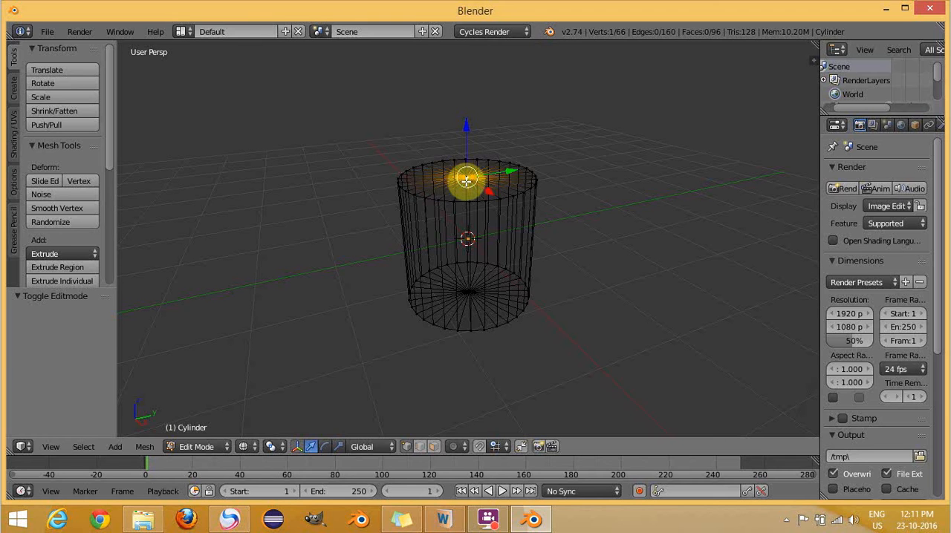
{"action": "key", "text": "x"}
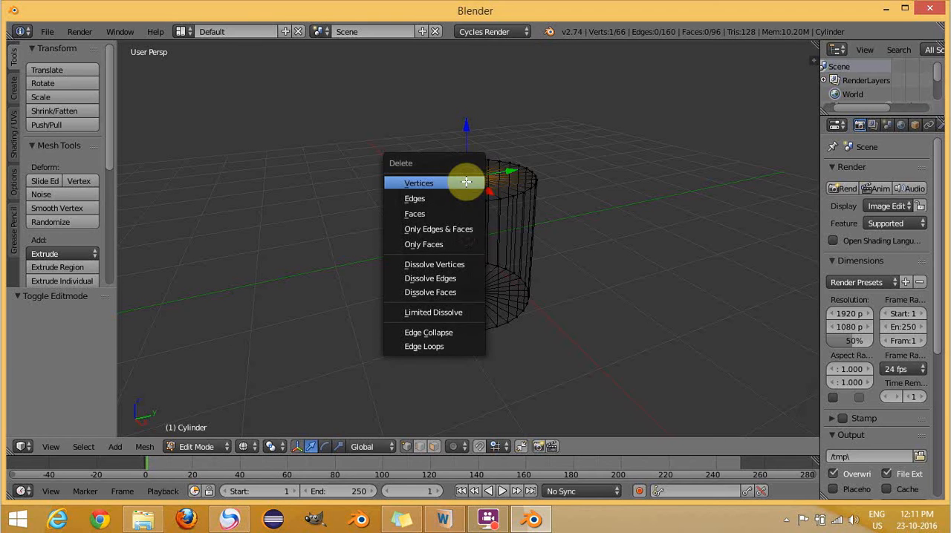
{"action": "left_click", "coordinate": [419, 182]}
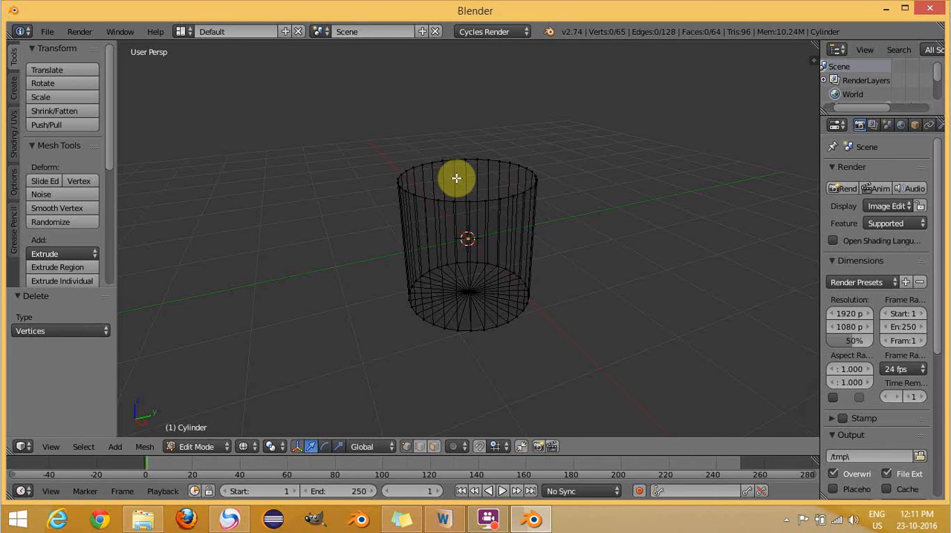
- In front orthographic view, add 4 evenly spaced horizontal loop cuts around the cylinder without sliding them
{"action": "scroll", "coordinate": [457, 178], "scroll_direction": "up", "scroll_amount": 3}
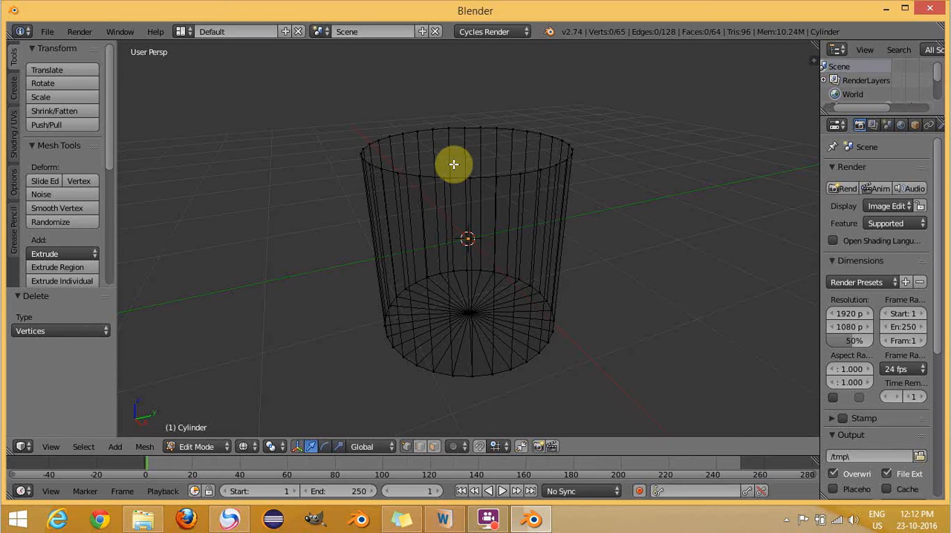
{"action": "key", "text": "KP_1"}
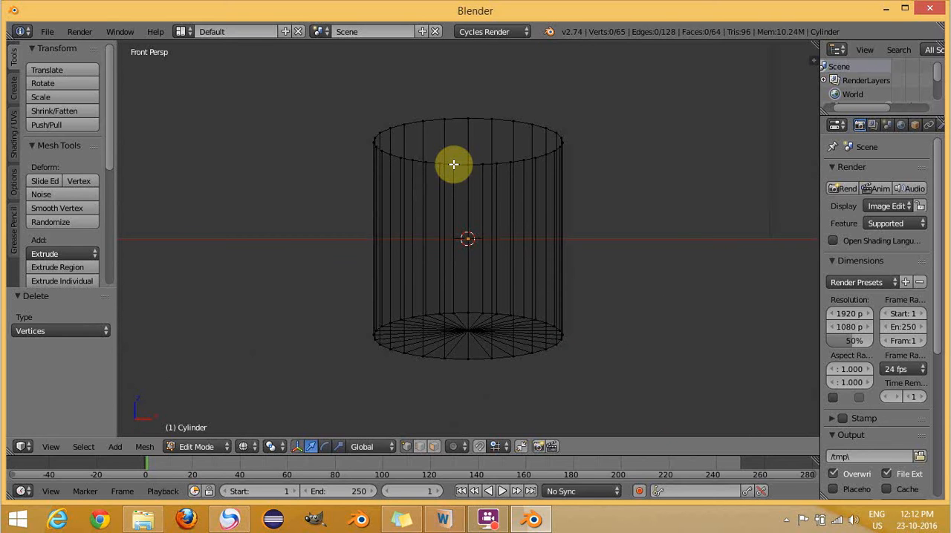
{"action": "key", "text": "KP_5"}
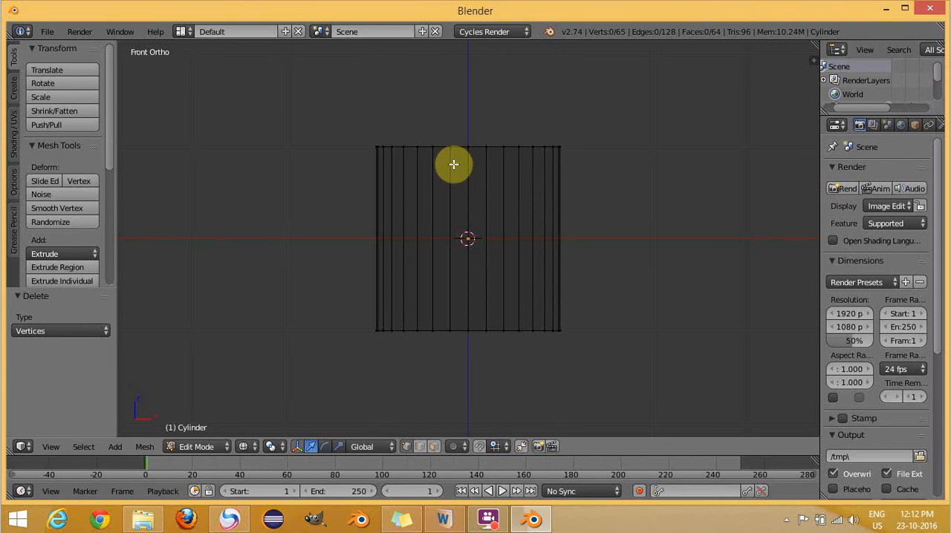
{"action": "key", "text": "ctrl+r"}
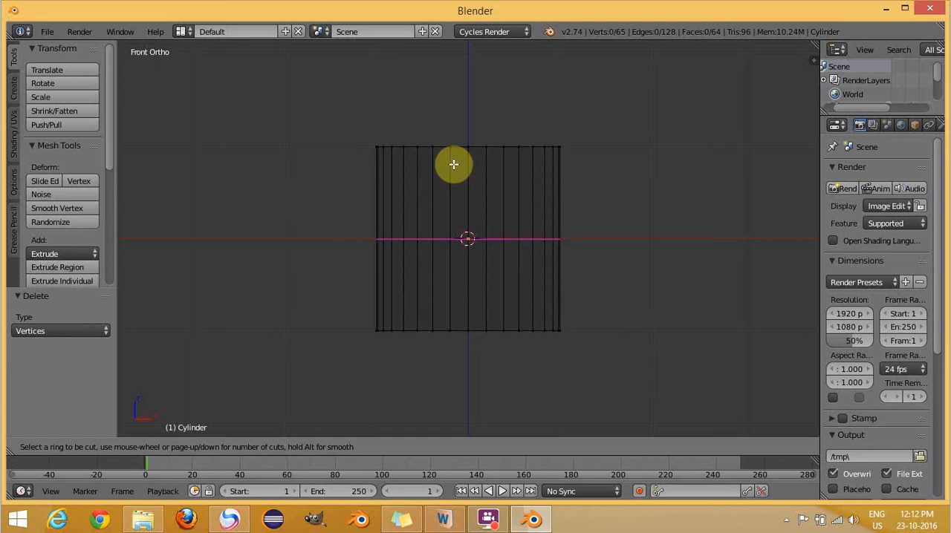
{"action": "scroll", "coordinate": [422, 191], "scroll_direction": "up", "scroll_amount": 1}
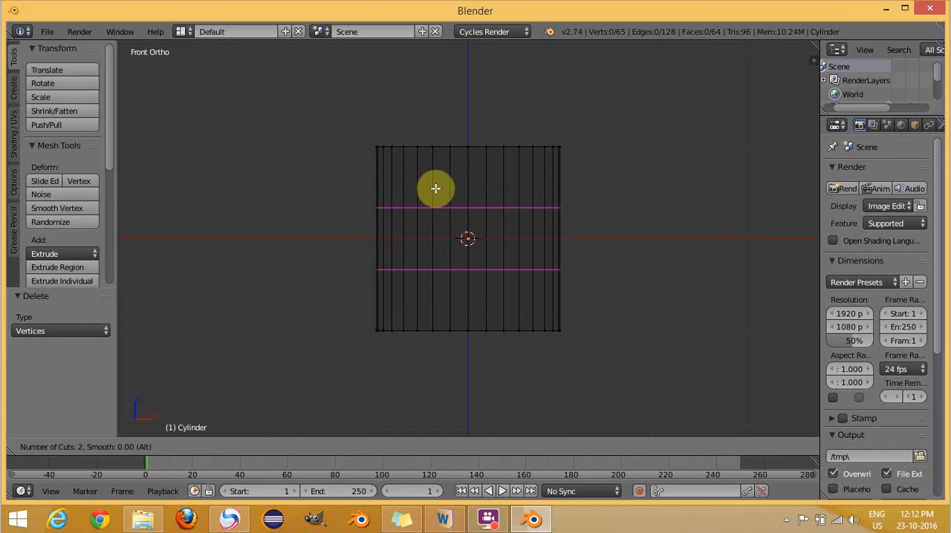
{"action": "scroll", "coordinate": [438, 188], "scroll_direction": "up", "scroll_amount": 2}
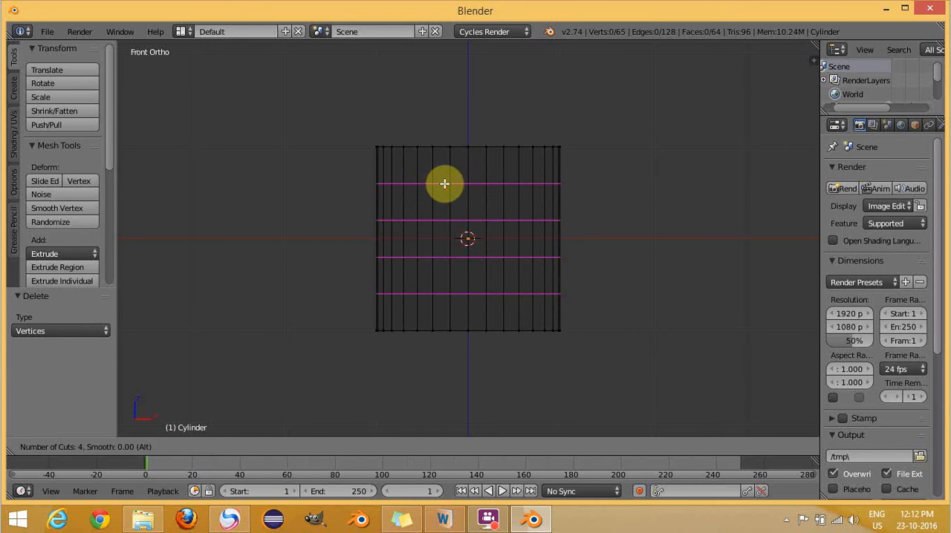
{"action": "left_click", "coordinate": [444, 183]}
{"action": "right_click", "coordinate": [444, 184]}
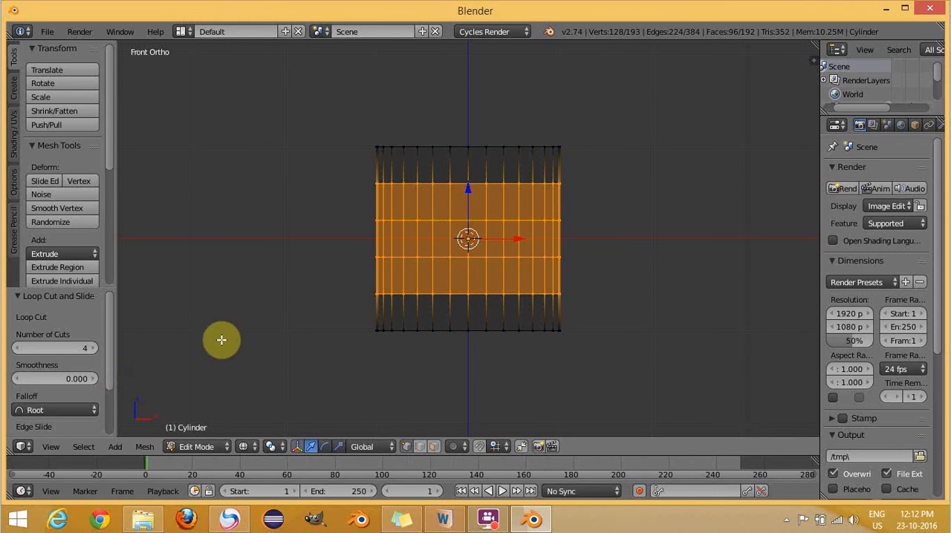
- Select only the top ring of vertices and move it down along Z by about 0.18
{"action": "key", "text": "a"}
{"action": "key", "text": "a"}
{"action": "key", "text": "a"}
{"action": "key", "text": "a"}
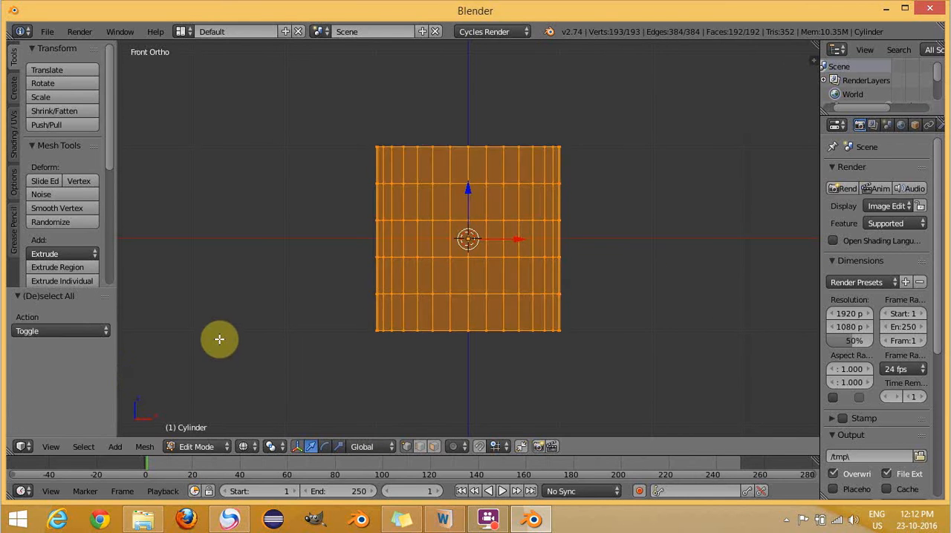
{"action": "key", "text": "a"}
{"action": "key", "text": "b"}
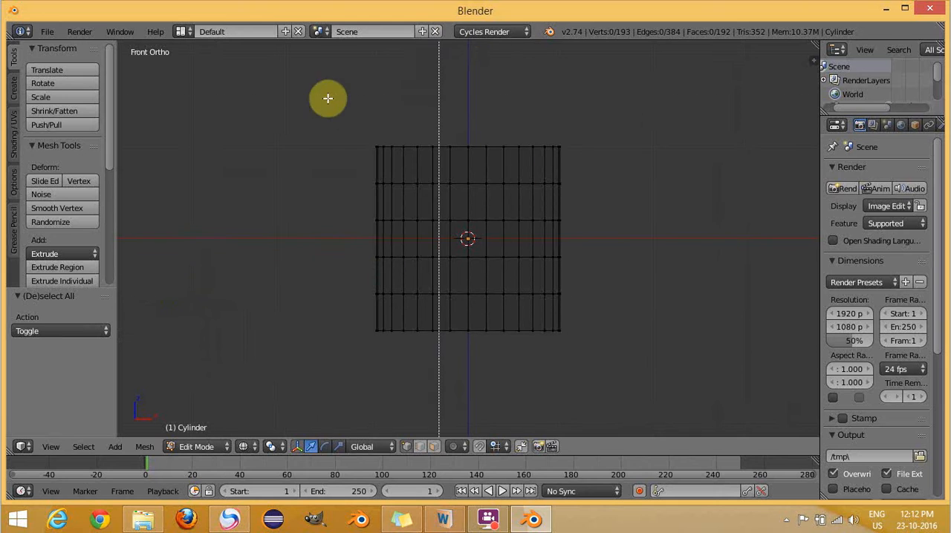
{"action": "left_click_drag", "start_coordinate": [359, 134], "coordinate": [569, 154]}
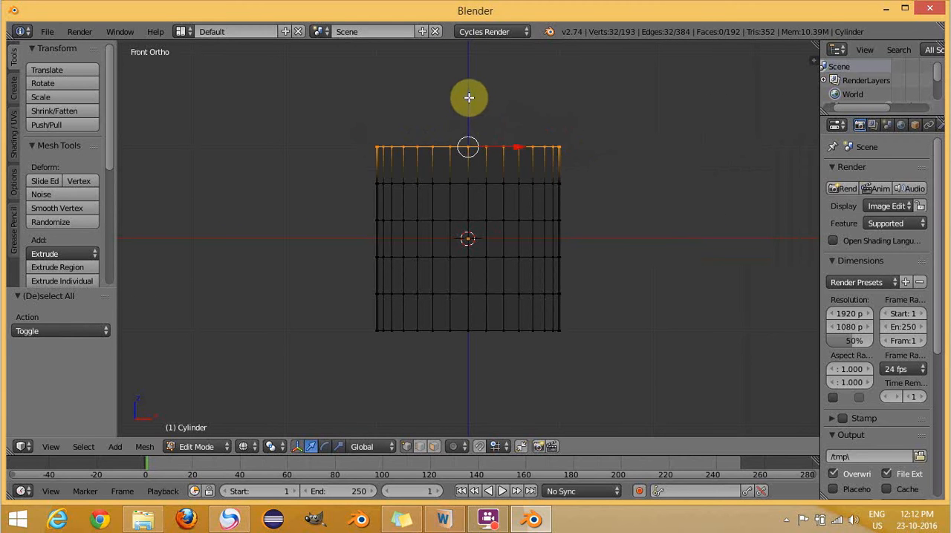
{"action": "key", "text": "g"}
{"action": "key", "text": "z"}
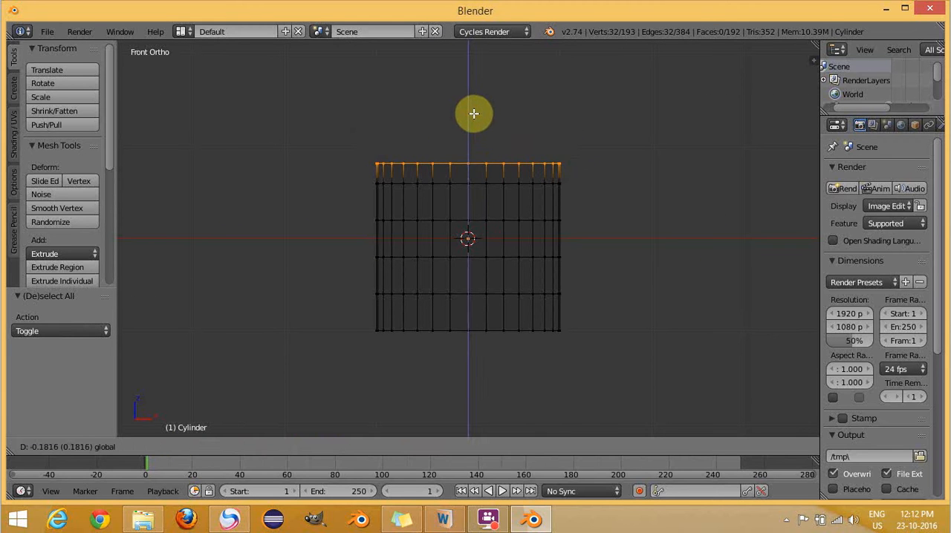
{"action": "left_click", "coordinate": [474, 114]}
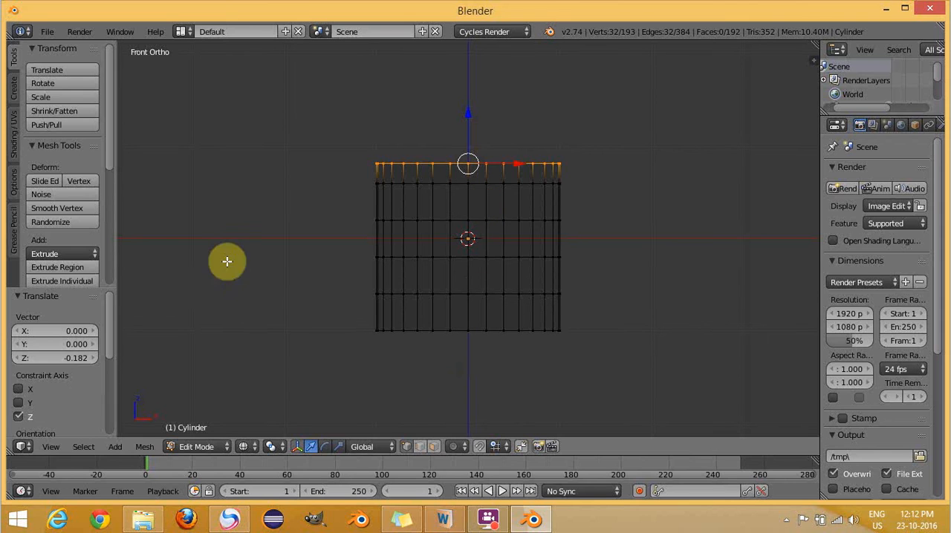
- Scale the cylinder's top ring of vertices by 0.9
{"action": "key", "text": "a"}
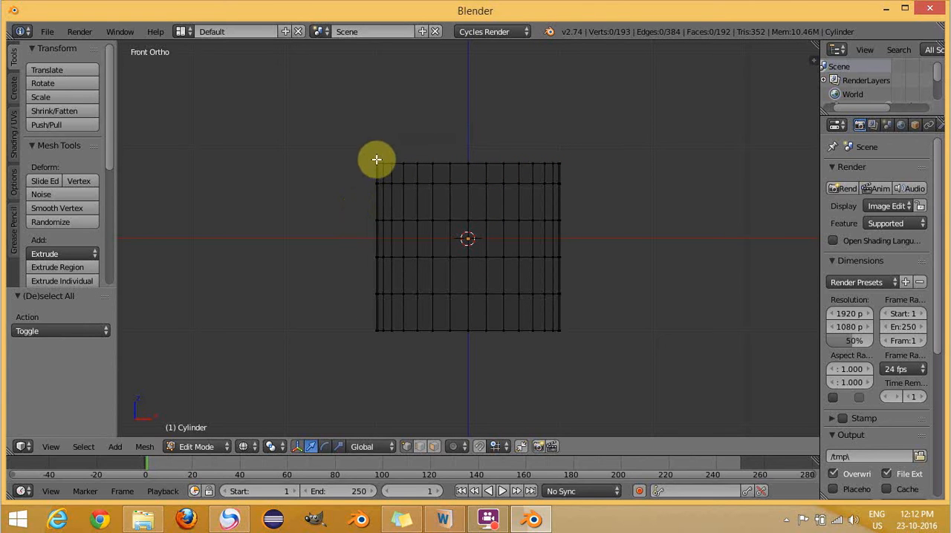
{"action": "key", "text": "b"}
{"action": "left_click_drag", "start_coordinate": [367, 153], "coordinate": [575, 173]}
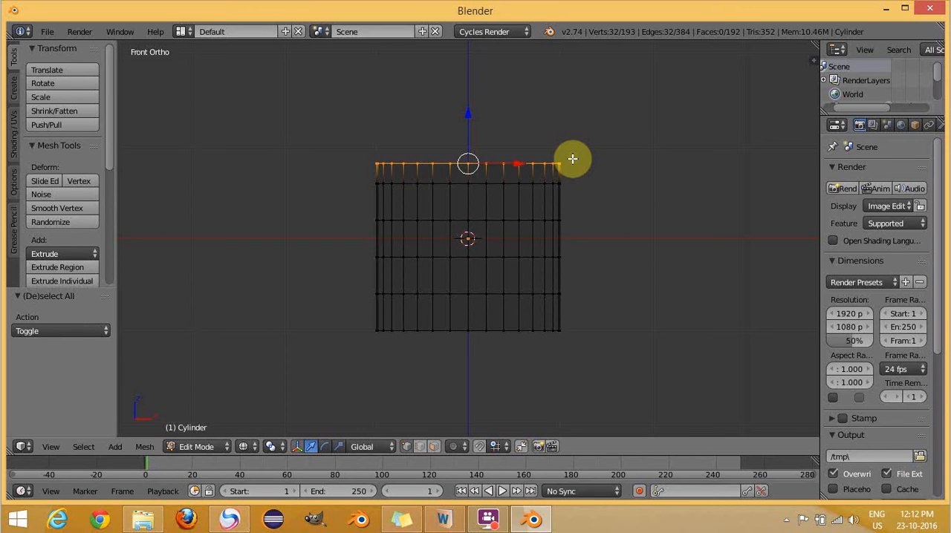
{"action": "key", "text": "s"}
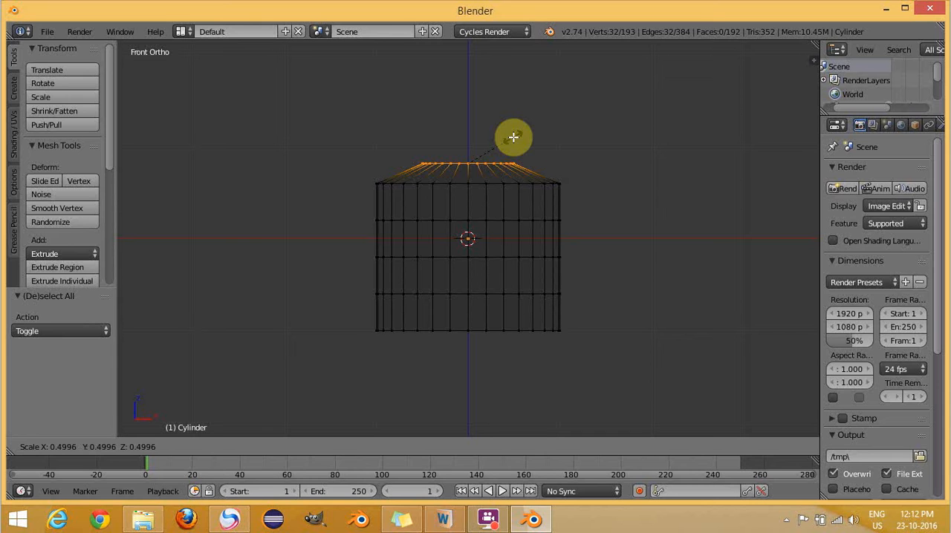
{"action": "type", "text": "0.9"}
{"action": "key", "text": "Return"}
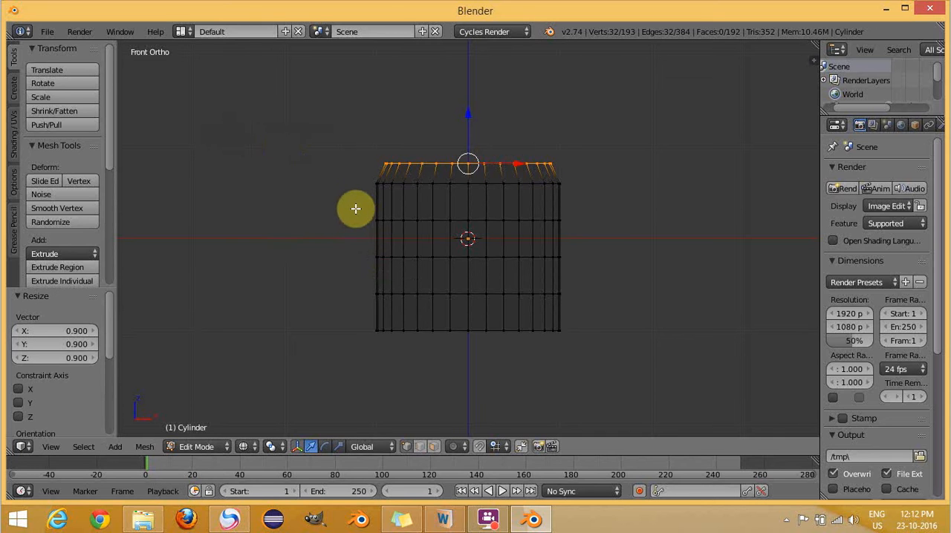
- Select the two middle rings of vertices and scale them by 1.05
{"action": "key", "text": "a"}
{"action": "key", "text": "b"}
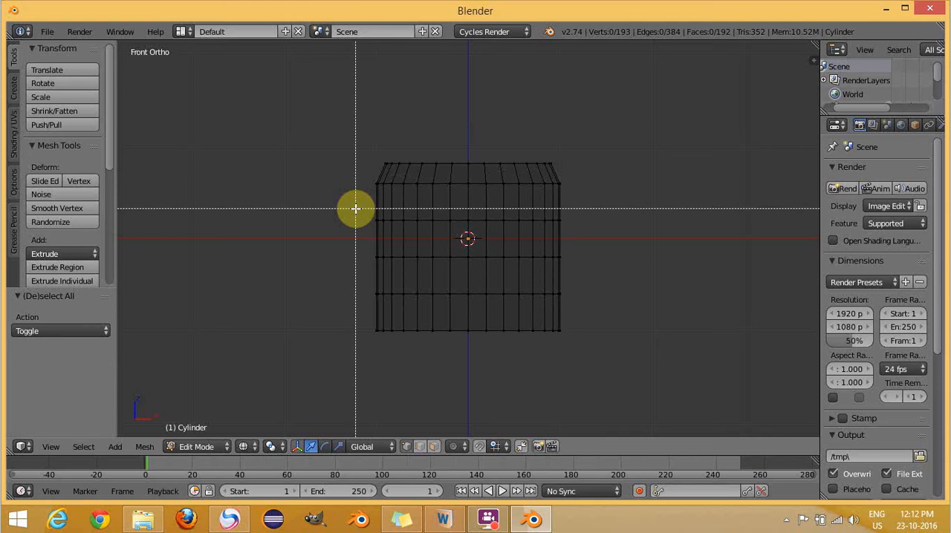
{"action": "left_click_drag", "start_coordinate": [364, 209], "coordinate": [576, 270]}
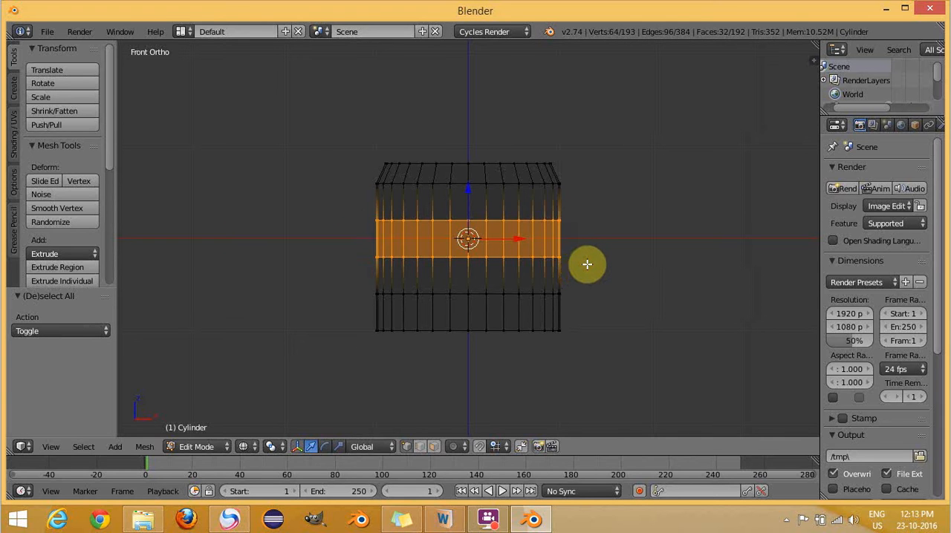
{"action": "key", "text": "s"}
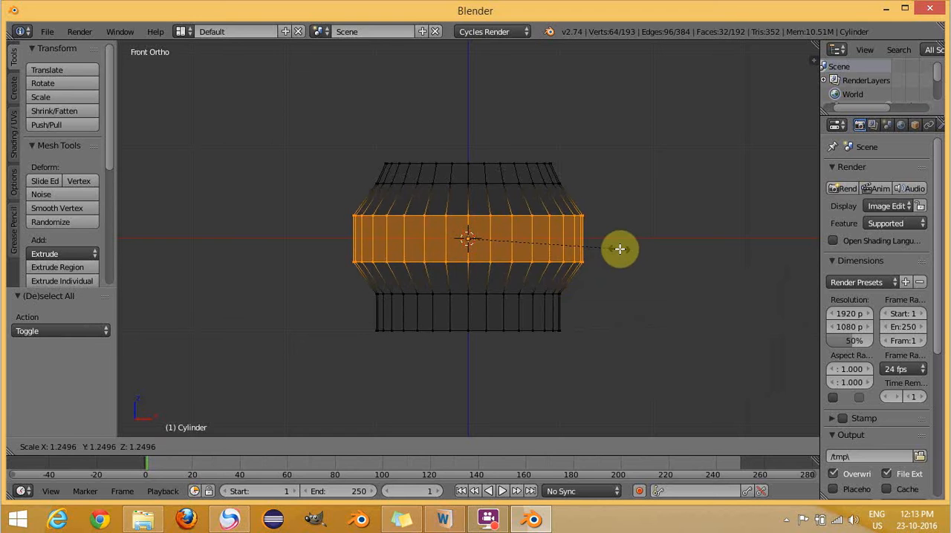
{"action": "type", "text": "1"}
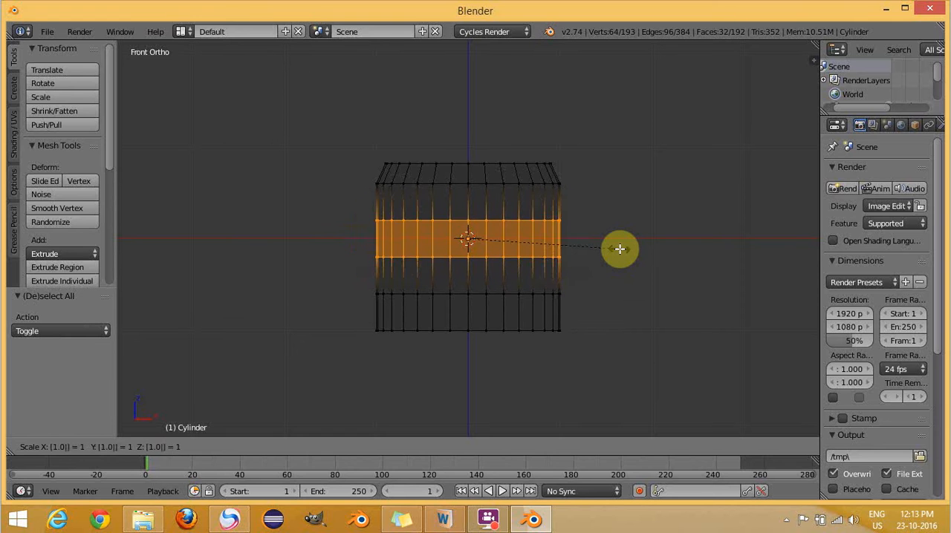
{"action": "type", "text": ".05"}
{"action": "key", "text": "Return"}
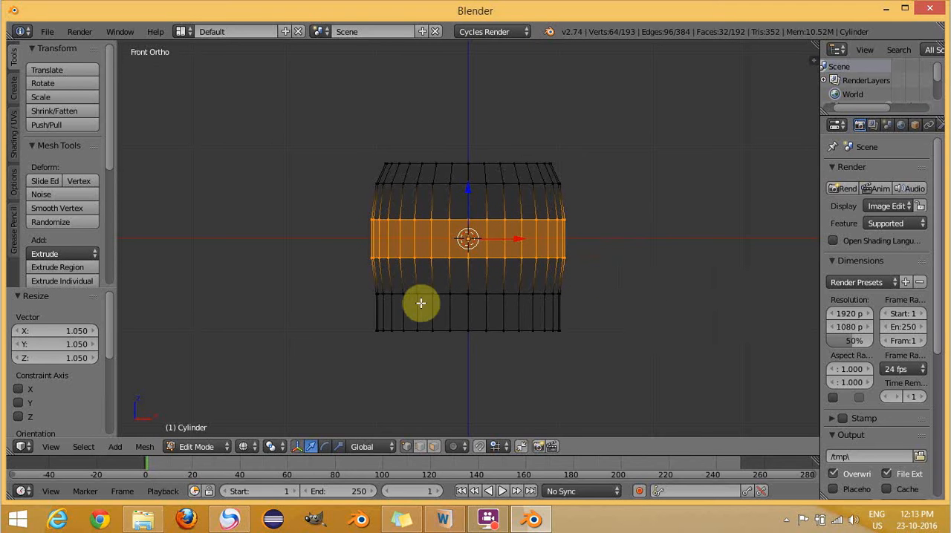
- Select only the cylinder's bottom ring of vertices, scale it by 0.8, and clear the selection
{"action": "key", "text": "a"}
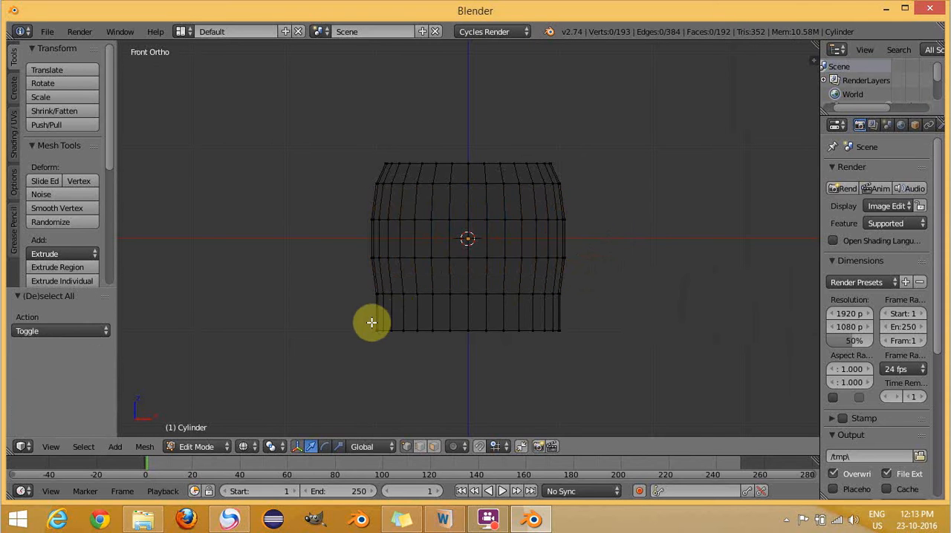
{"action": "key", "text": "b"}
{"action": "left_click_drag", "start_coordinate": [370, 321], "coordinate": [582, 340]}
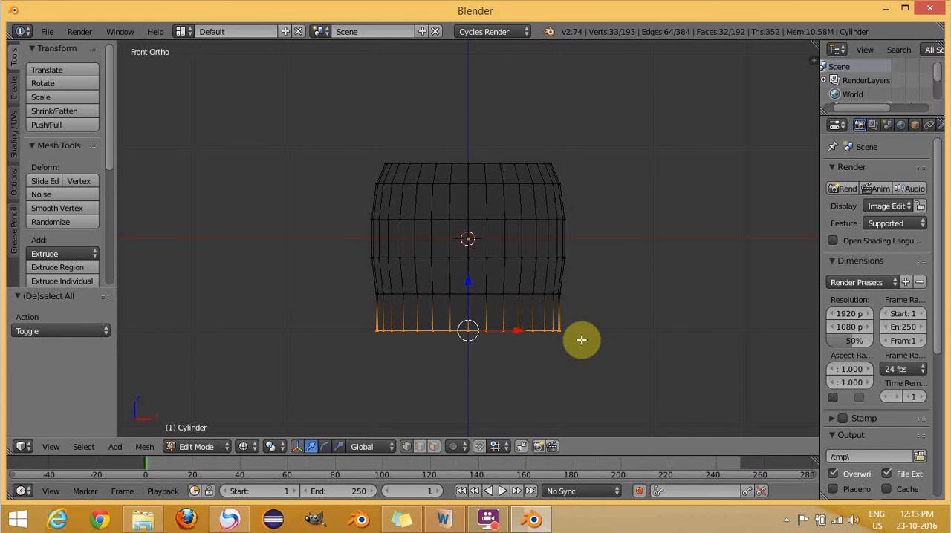
{"action": "type", "text": "s."}
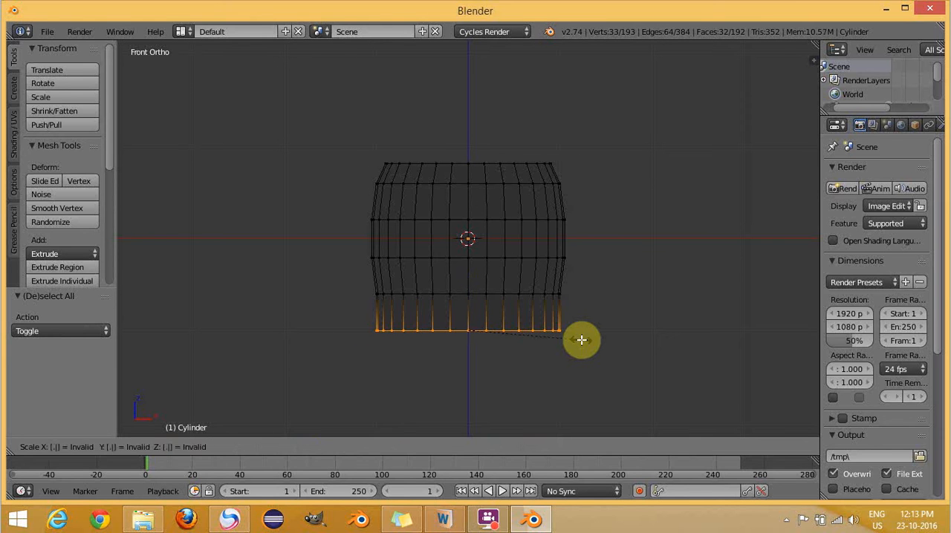
{"action": "type", "text": "8"}
{"action": "key", "text": "Return"}
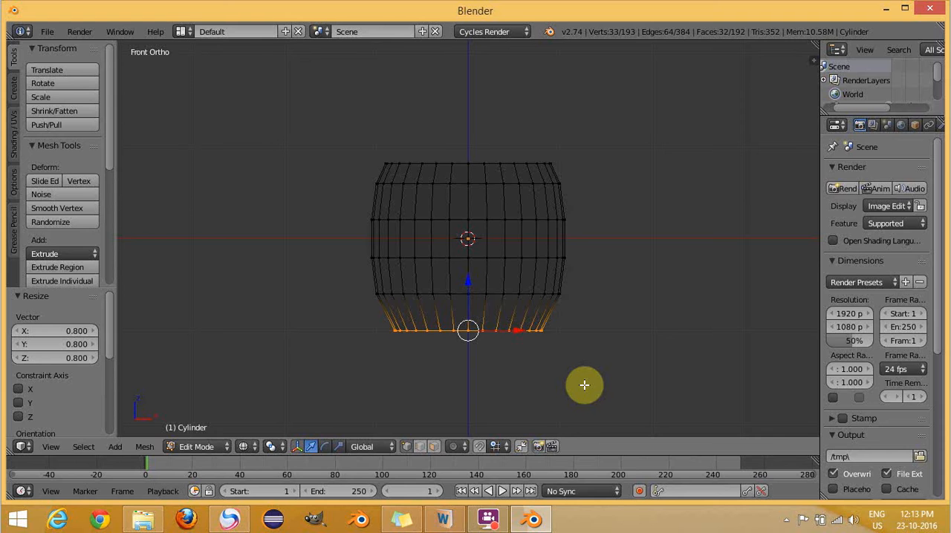
{"action": "key", "text": "a"}
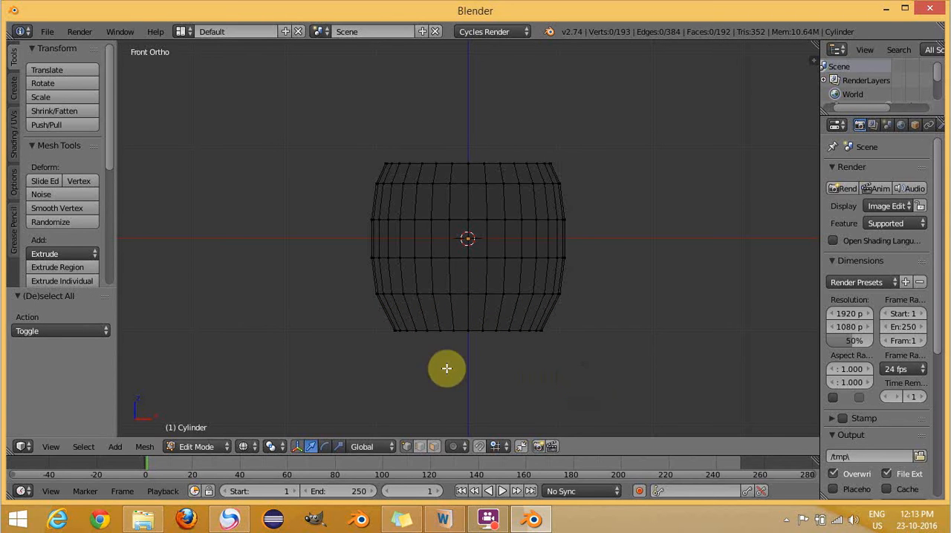
- Return the vessel to Object Mode and switch the viewport shading to Solid
{"action": "left_click", "coordinate": [194, 447]}
{"action": "left_click", "coordinate": [198, 428]}
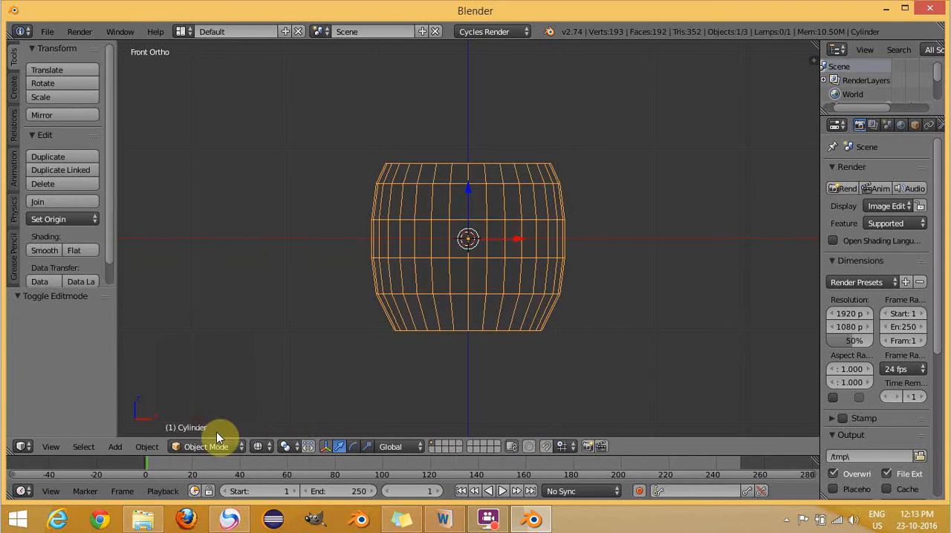
{"action": "left_click", "coordinate": [266, 446]}
{"action": "left_click", "coordinate": [266, 401]}
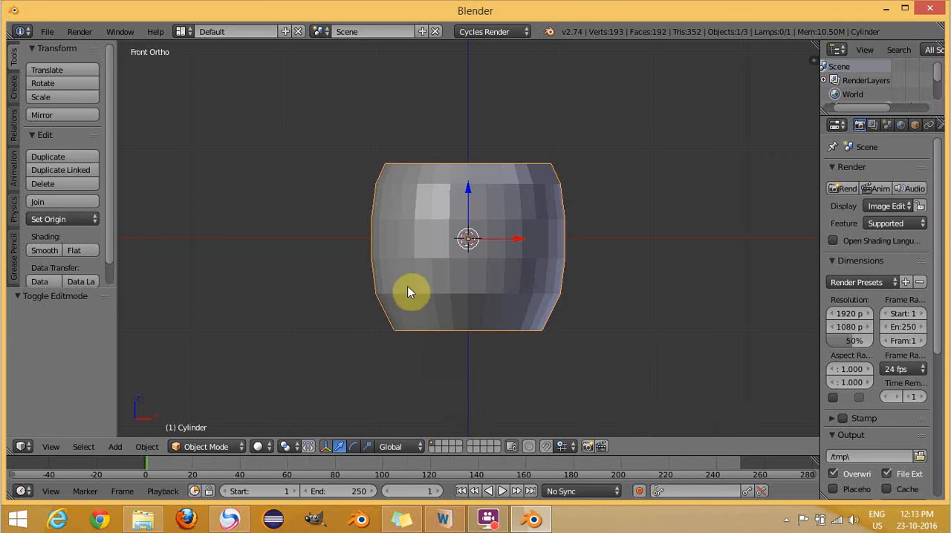
- Place the 3D cursor on the X axis in the empty space beside the vessel and add a Path curve there
{"action": "middle_click_drag", "start_coordinate": [439, 251], "coordinate": [243, 254], "text": "shift"}
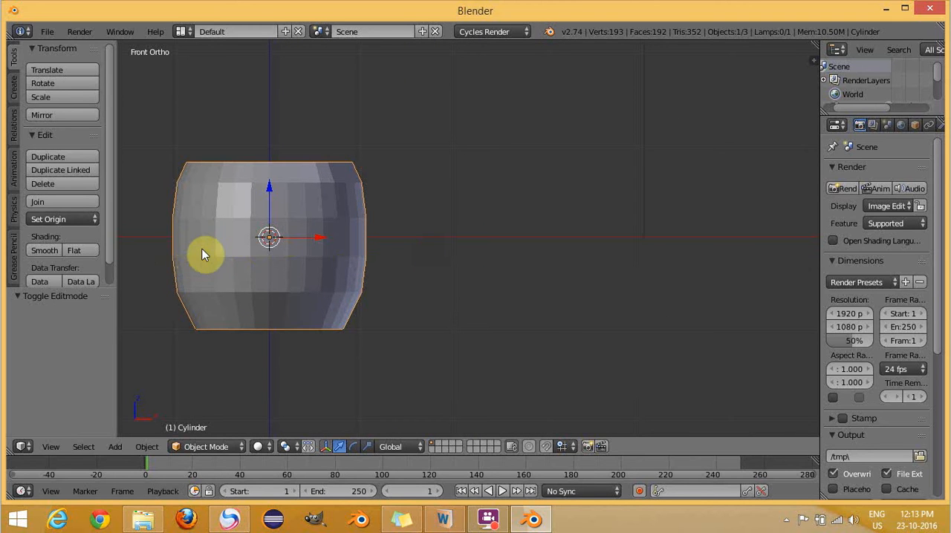
{"action": "middle_click_drag", "start_coordinate": [202, 251], "coordinate": [199, 258], "text": "shift"}
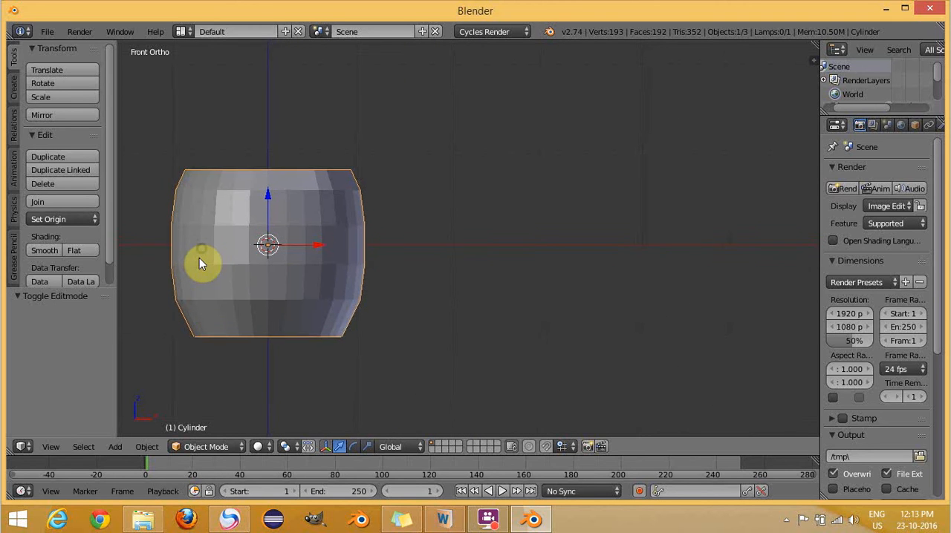
{"action": "left_click", "coordinate": [579, 246]}
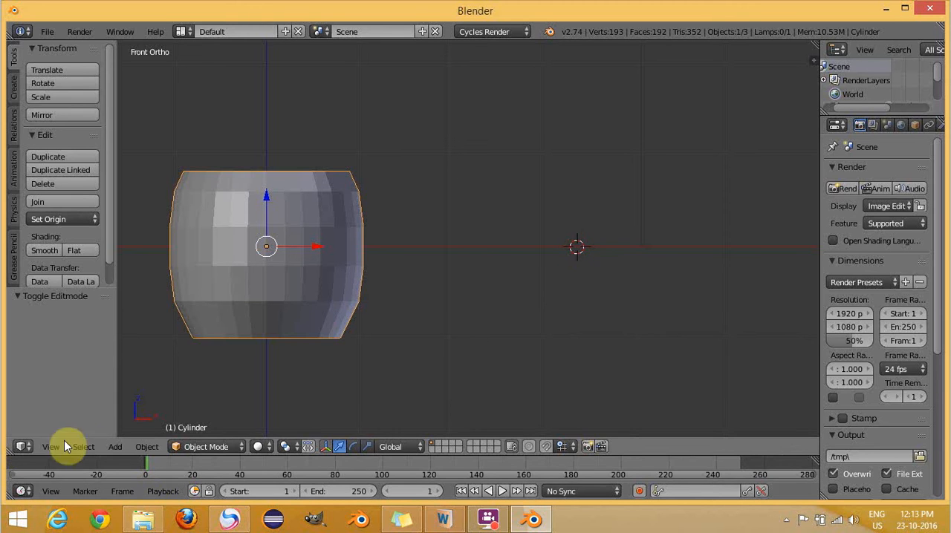
{"action": "left_click", "coordinate": [115, 447]}
{"action": "mouse_move", "coordinate": [176, 432]}
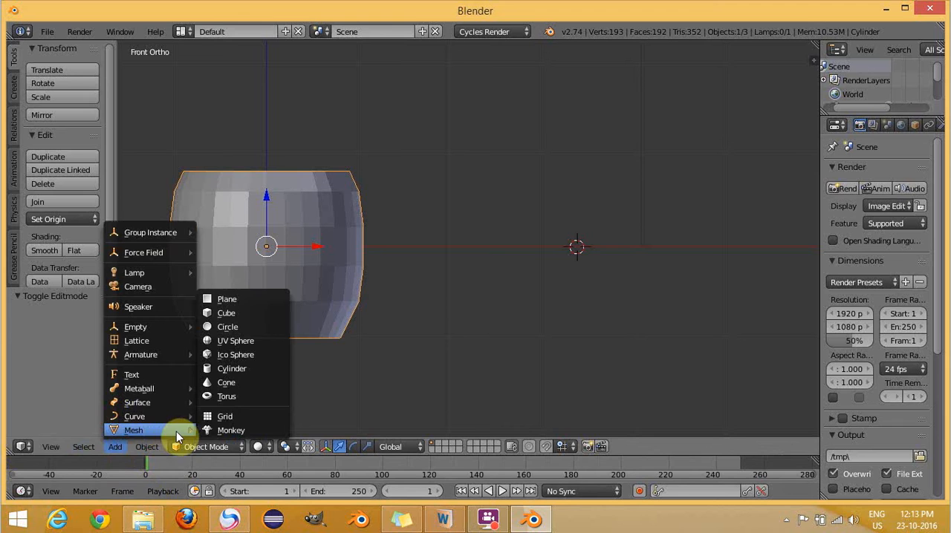
{"action": "left_click", "coordinate": [224, 420]}
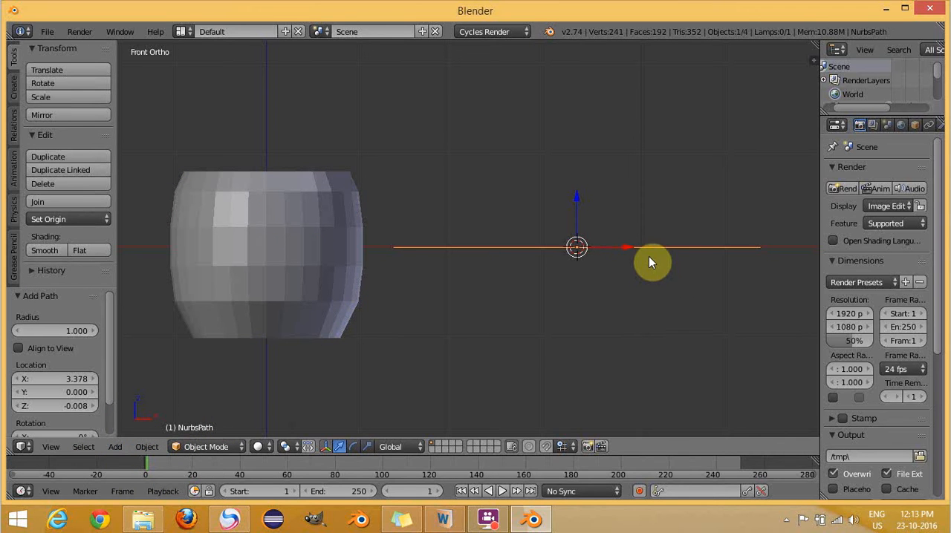
- In Edit Mode, select the path's end point nearest the vessel and move it up along Z by about 0.13
{"action": "left_click", "coordinate": [215, 446]}
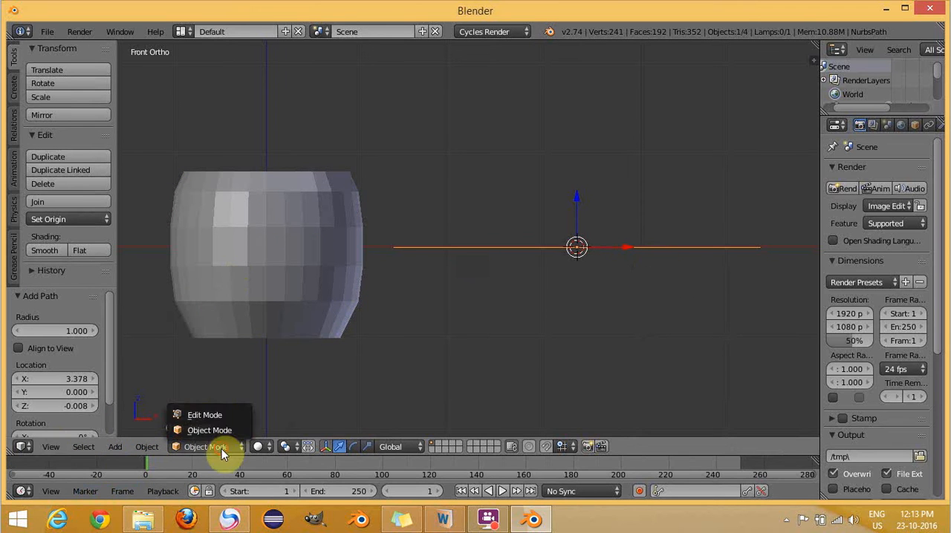
{"action": "left_click", "coordinate": [210, 415]}
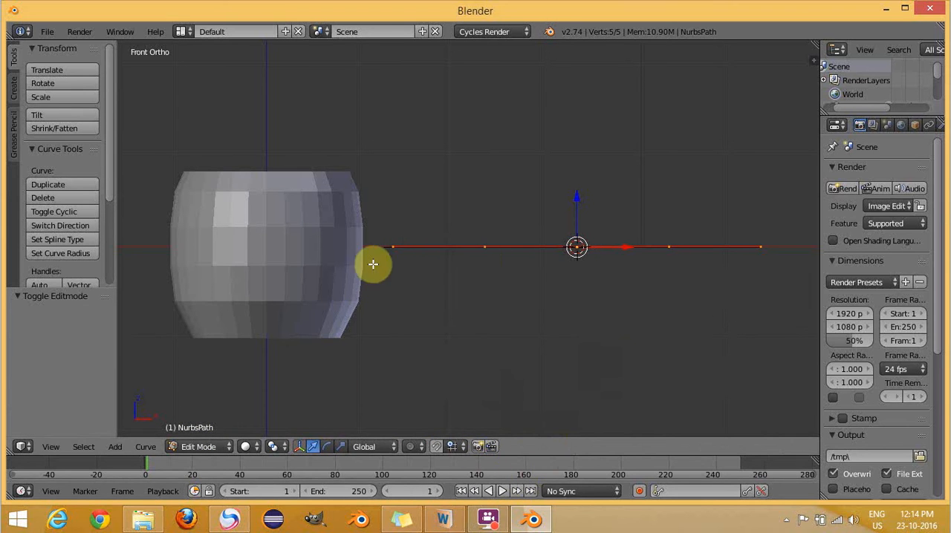
{"action": "right_click", "coordinate": [393, 248]}
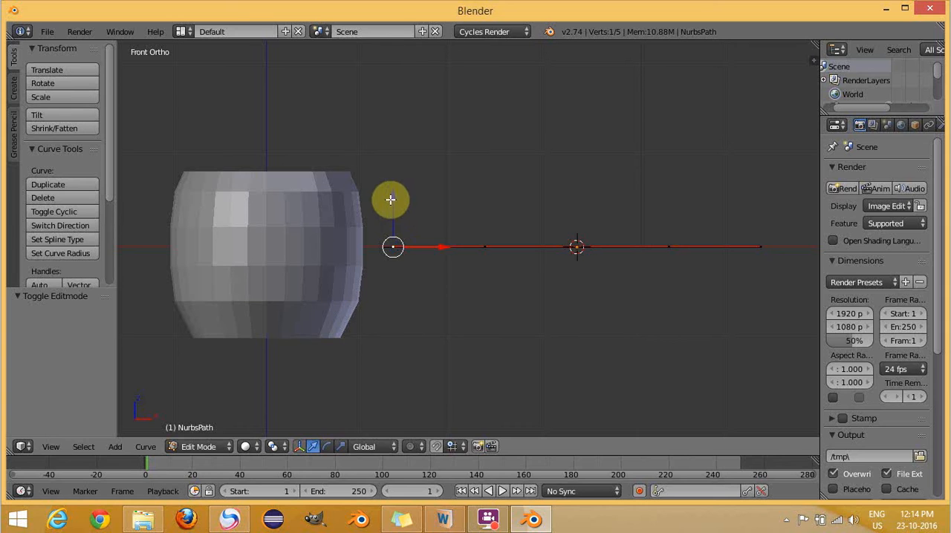
{"action": "left_click_drag", "start_coordinate": [392, 199], "coordinate": [399, 188]}
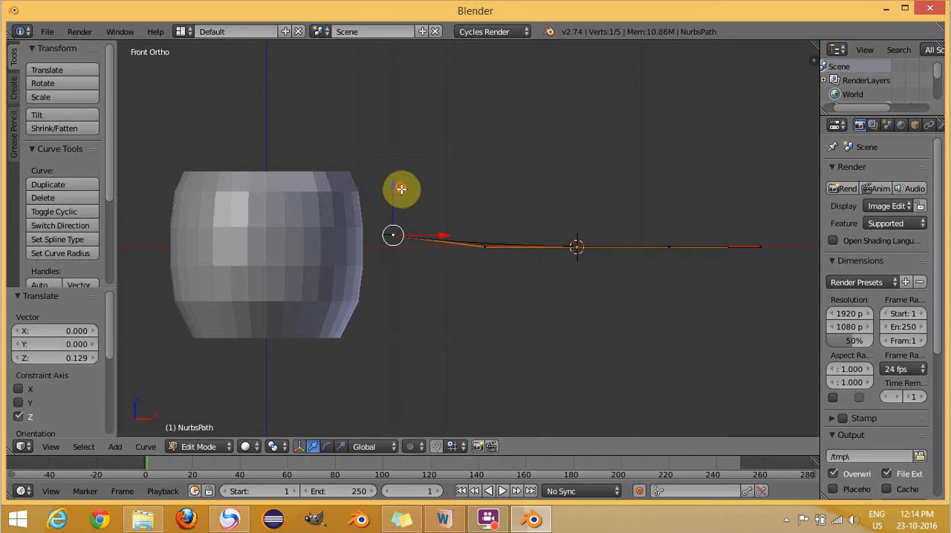
{"action": "left_click", "coordinate": [496, 512]}
{"action": "left_click", "coordinate": [771, 479]}
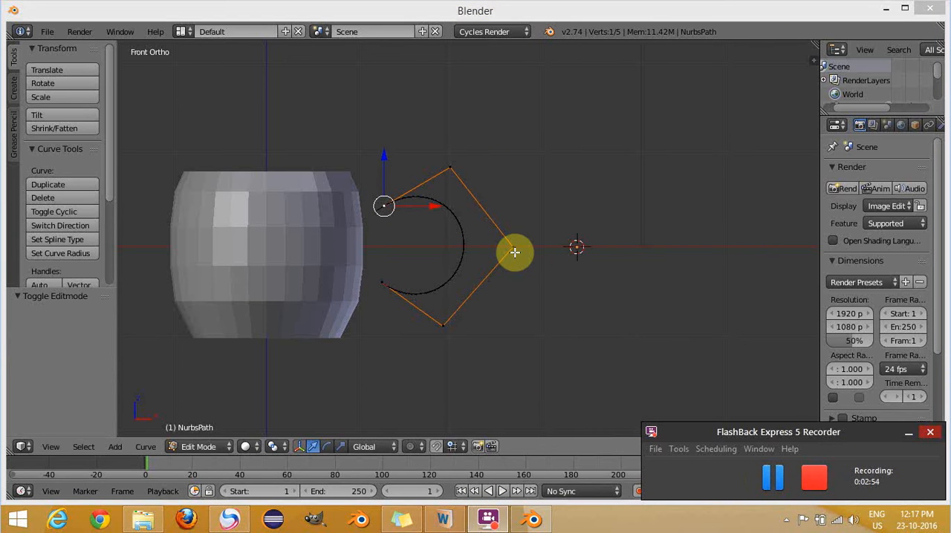
- Return to Object Mode and add a Bezier circle curve at the 3D cursor
{"action": "left_click", "coordinate": [203, 448]}
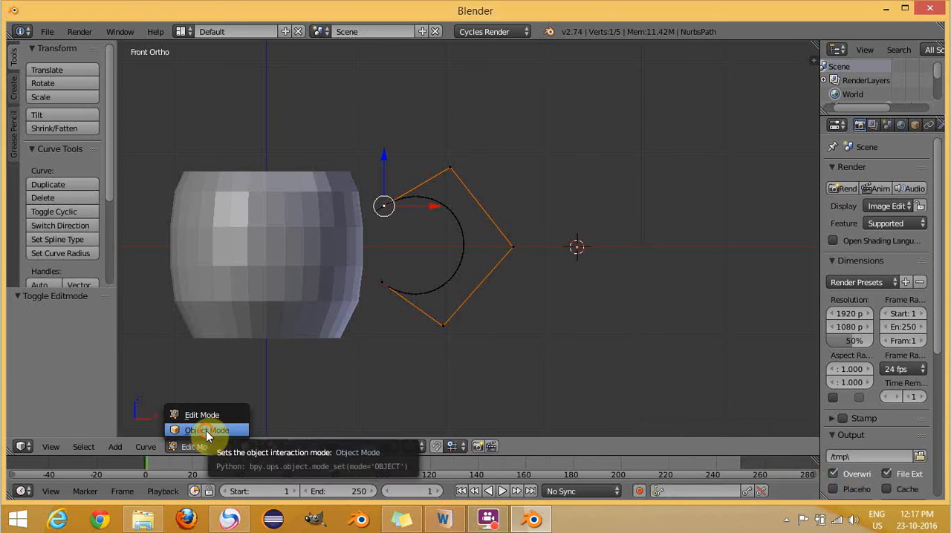
{"action": "left_click", "coordinate": [208, 433]}
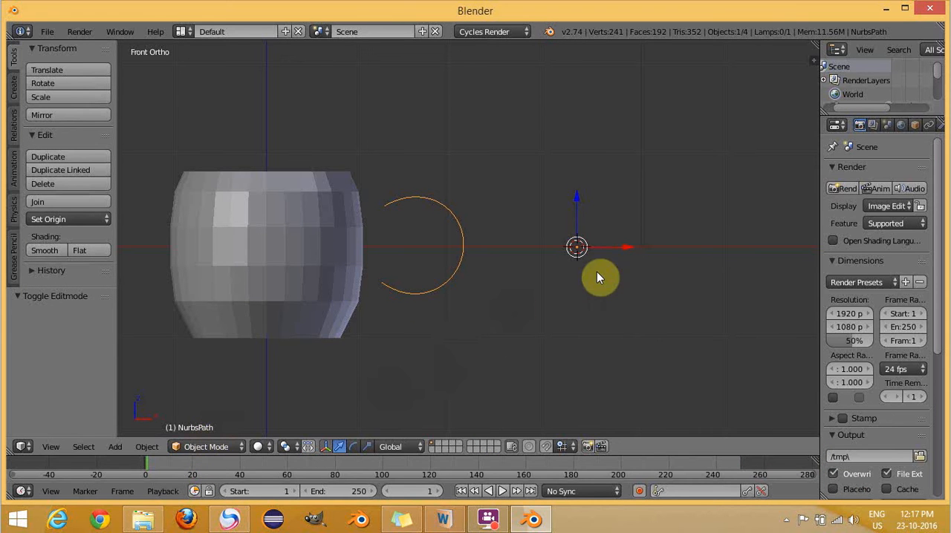
{"action": "left_click", "coordinate": [119, 446]}
{"action": "mouse_move", "coordinate": [144, 430]}
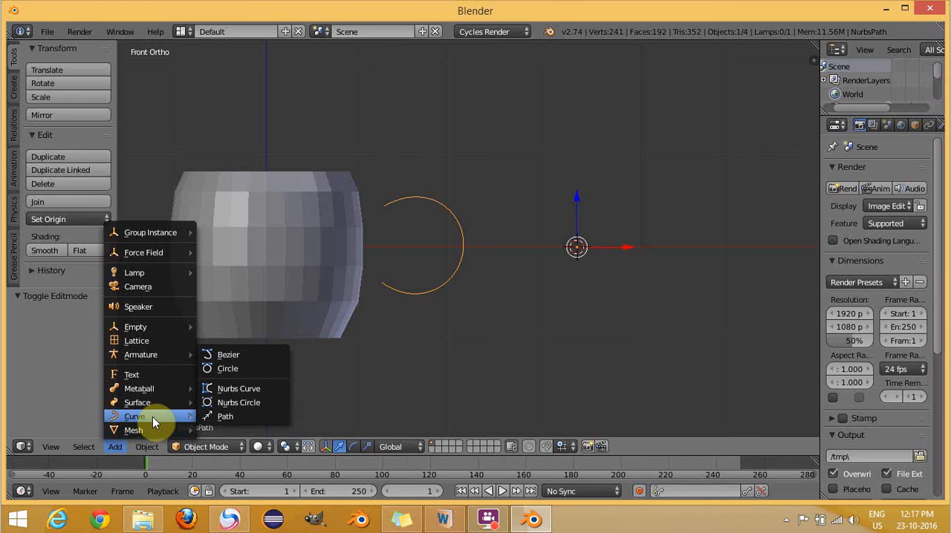
{"action": "left_click", "coordinate": [230, 369]}
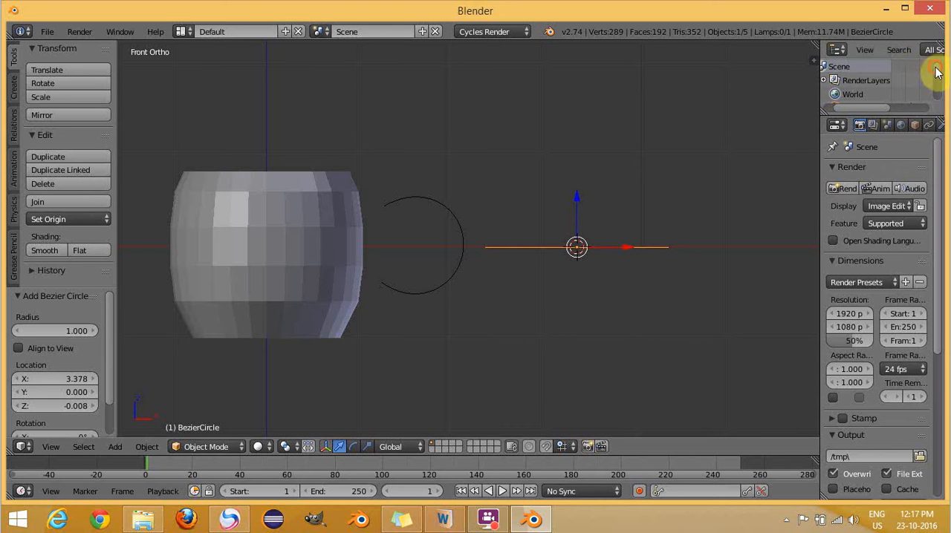
- Scale the new Bezier circle by 0.2 on all axes
{"action": "scroll", "coordinate": [934, 70], "scroll_direction": "down", "scroll_amount": 2}
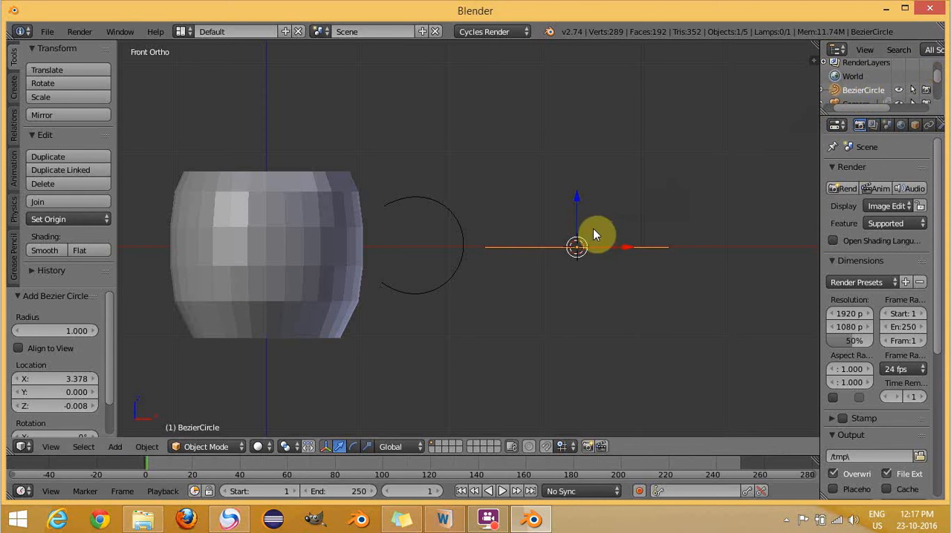
{"action": "middle_click_drag", "start_coordinate": [625, 191], "coordinate": [626, 197]}
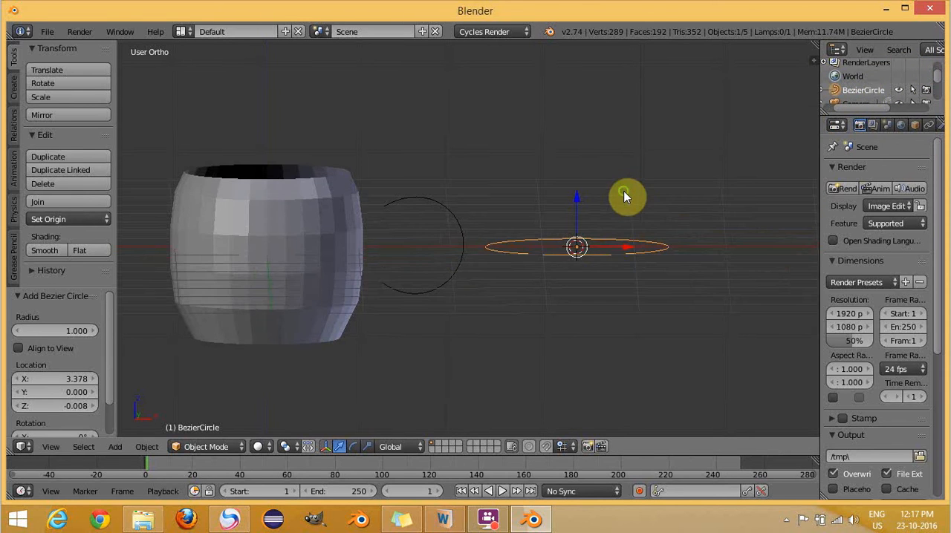
{"action": "key", "text": "s"}
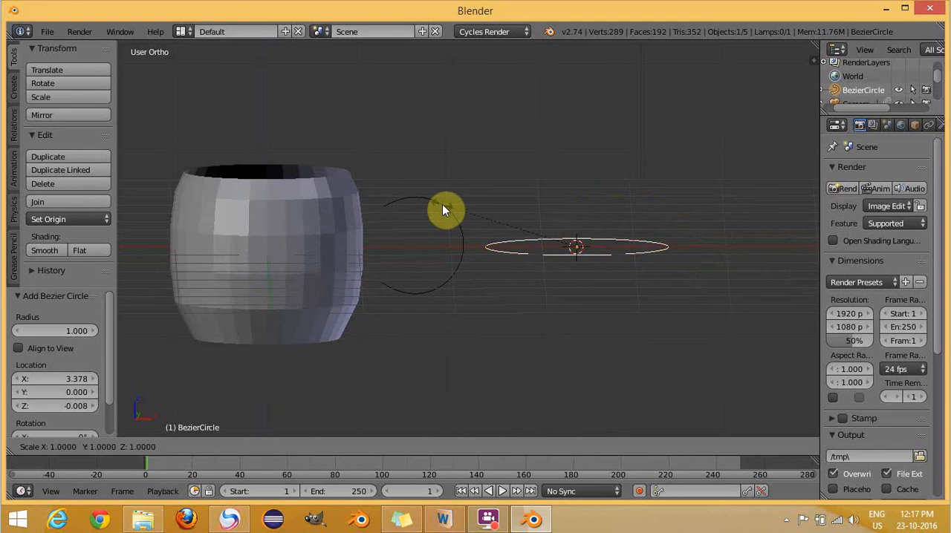
{"action": "type", "text": "0.2"}
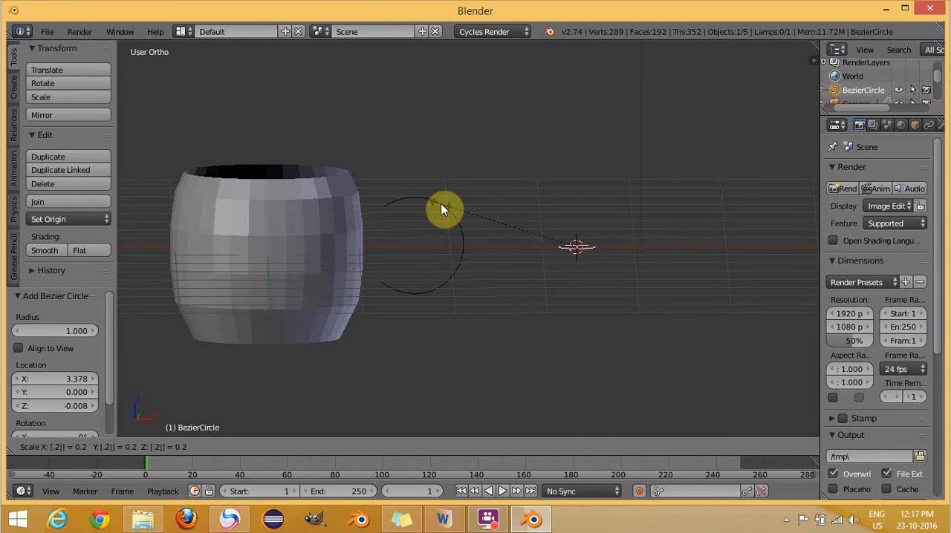
{"action": "key", "text": "Return"}
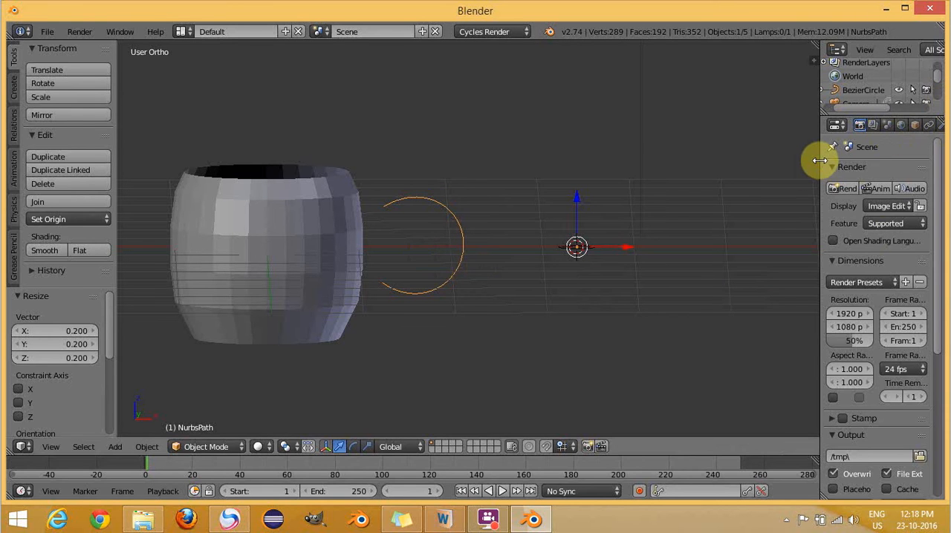
- With the C-shaped handle path selected, assign BezierCircle as its bevel object in the curve's geometry settings
{"action": "left_click_drag", "start_coordinate": [815, 159], "coordinate": [802, 162]}
{"action": "left_click", "coordinate": [936, 125]}
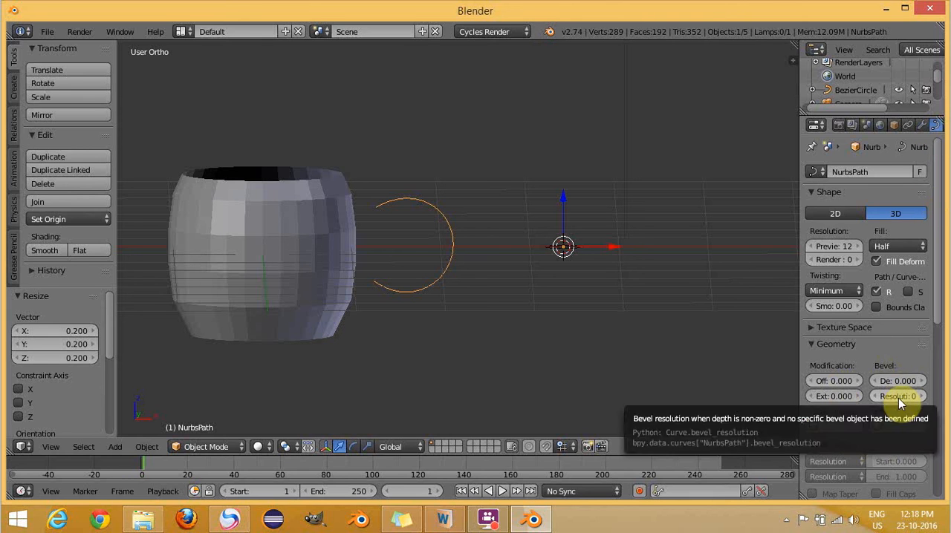
{"action": "left_click", "coordinate": [896, 427]}
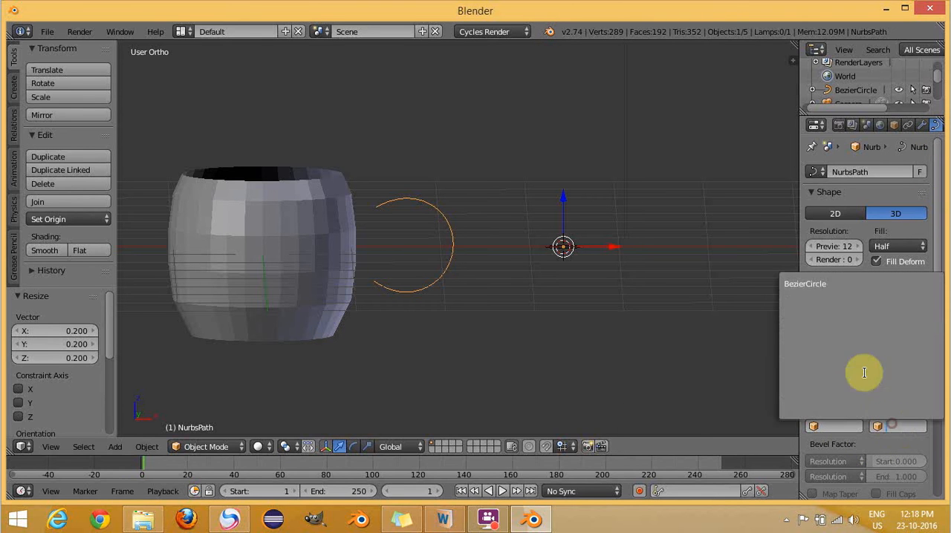
{"action": "left_click", "coordinate": [824, 284]}
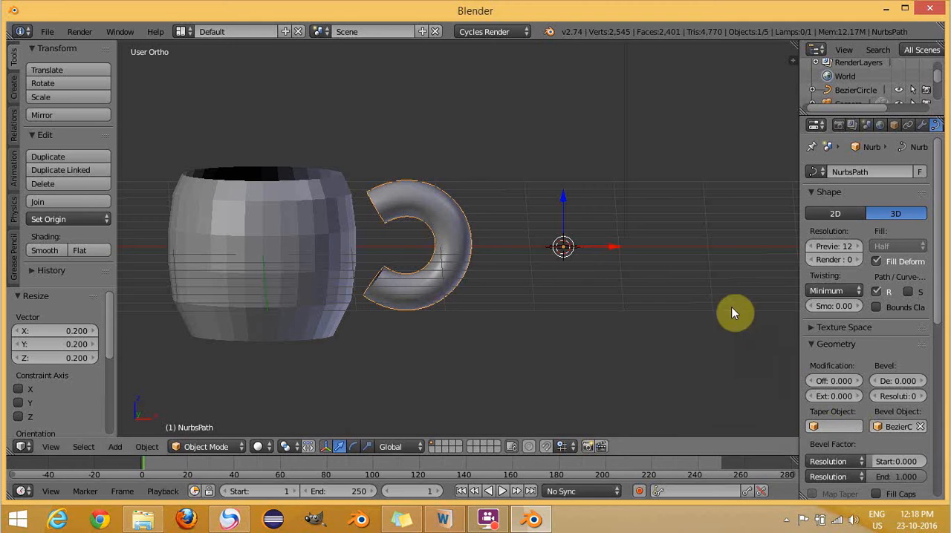
- Set the preview resolution of the Bezier circle curve to 1
{"action": "right_click", "coordinate": [562, 248]}
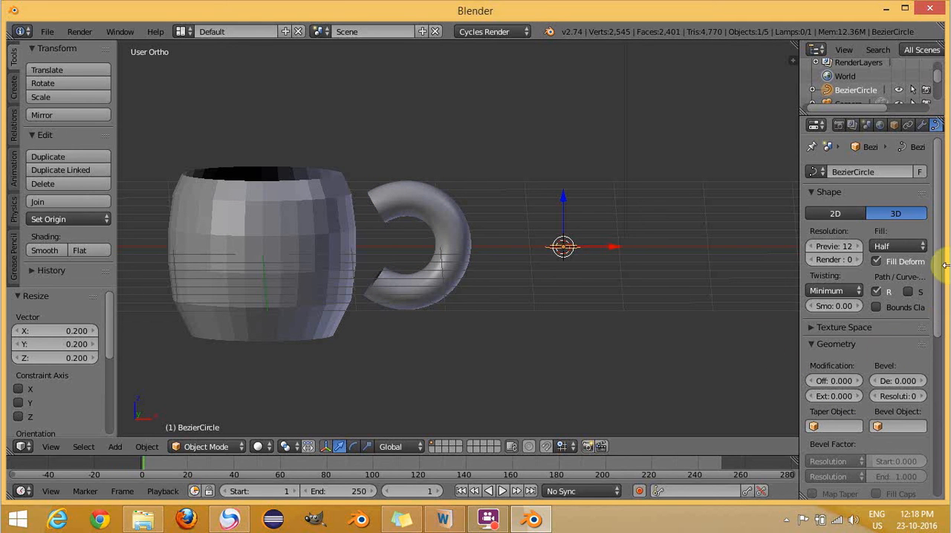
{"action": "left_click_drag", "start_coordinate": [939, 253], "coordinate": [939, 328]}
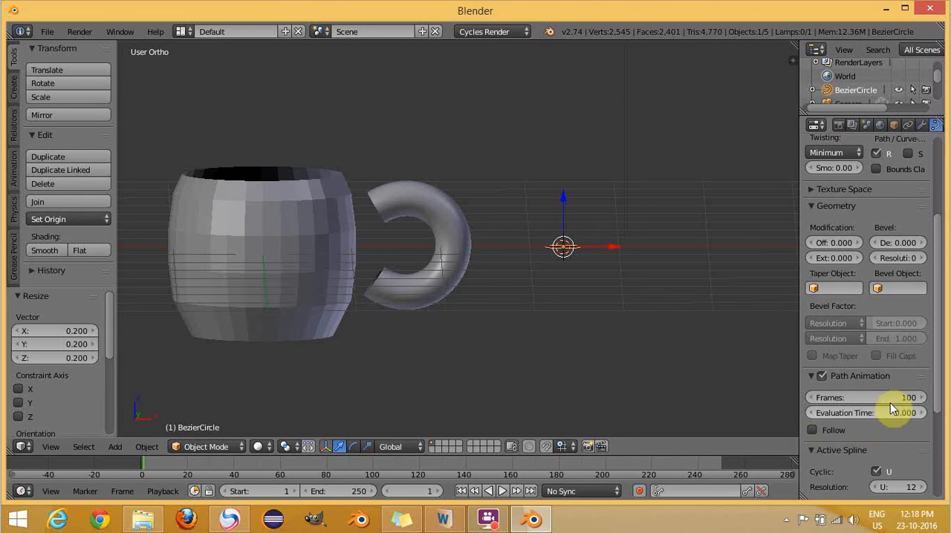
{"action": "right_click", "coordinate": [442, 219]}
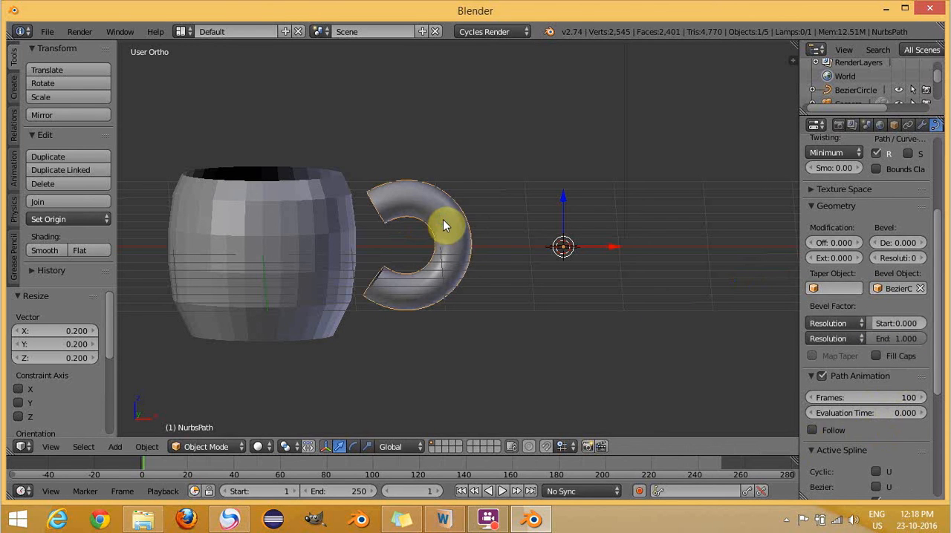
{"action": "left_click_drag", "start_coordinate": [939, 269], "coordinate": [949, 165]}
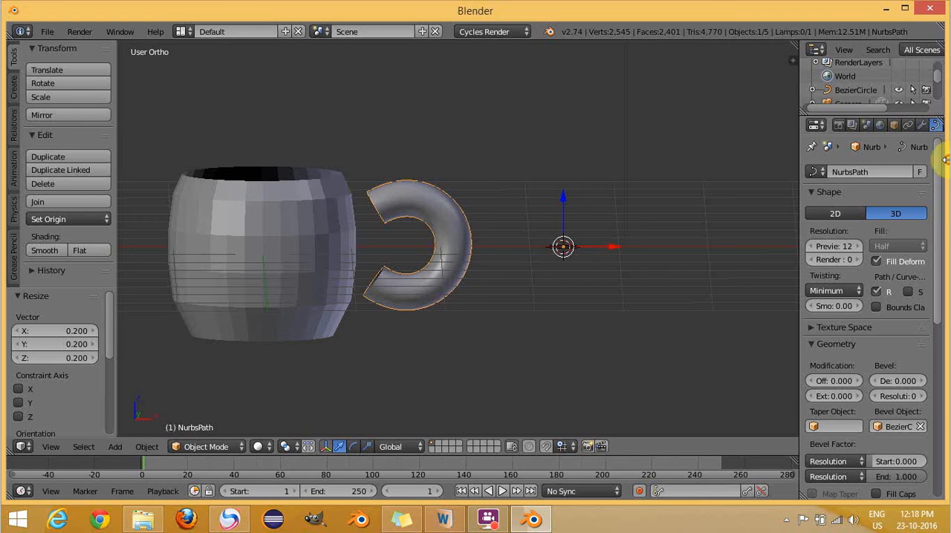
{"action": "right_click", "coordinate": [564, 245]}
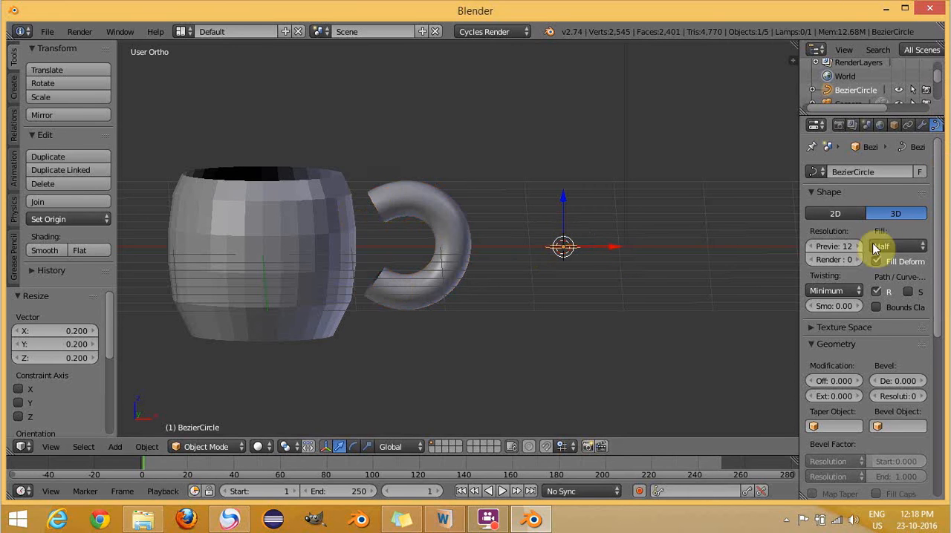
{"action": "left_click", "coordinate": [842, 247]}
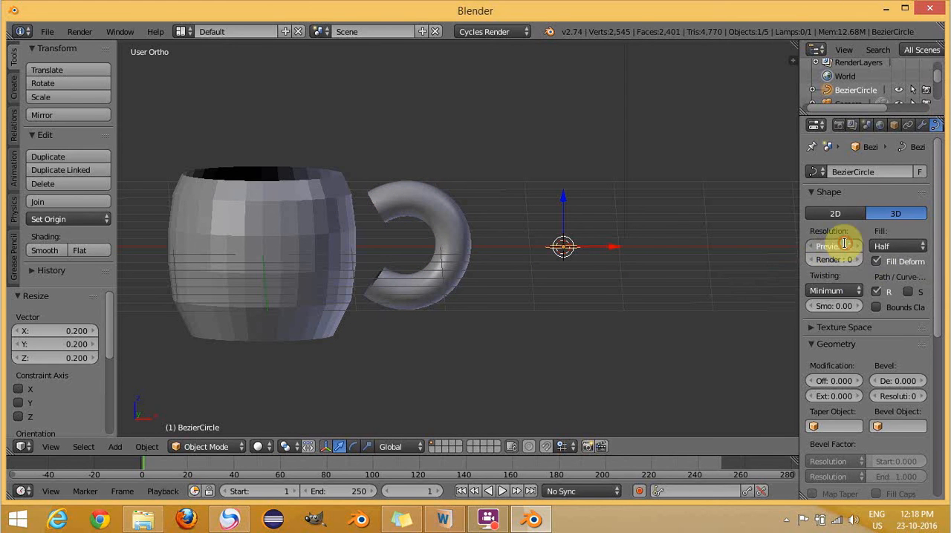
{"action": "type", "text": "1"}
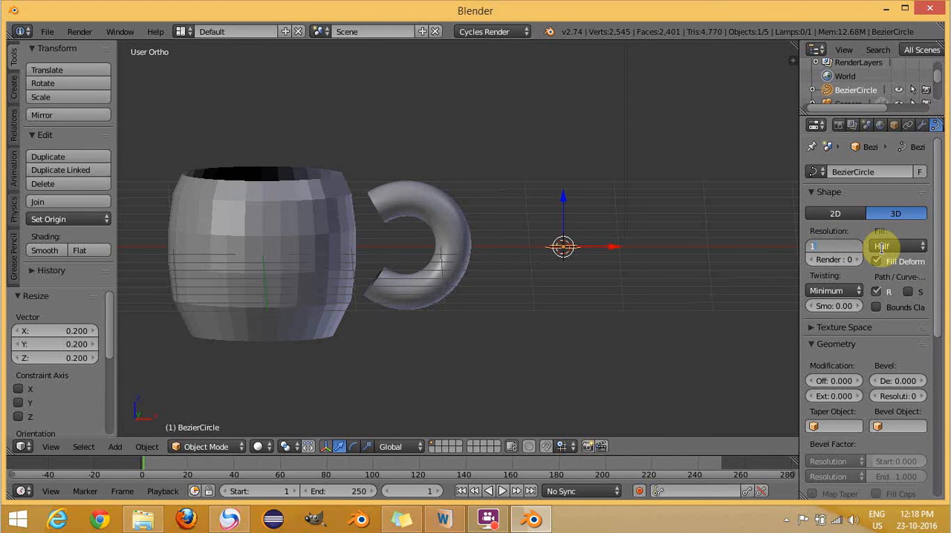
{"action": "key", "text": "Return"}
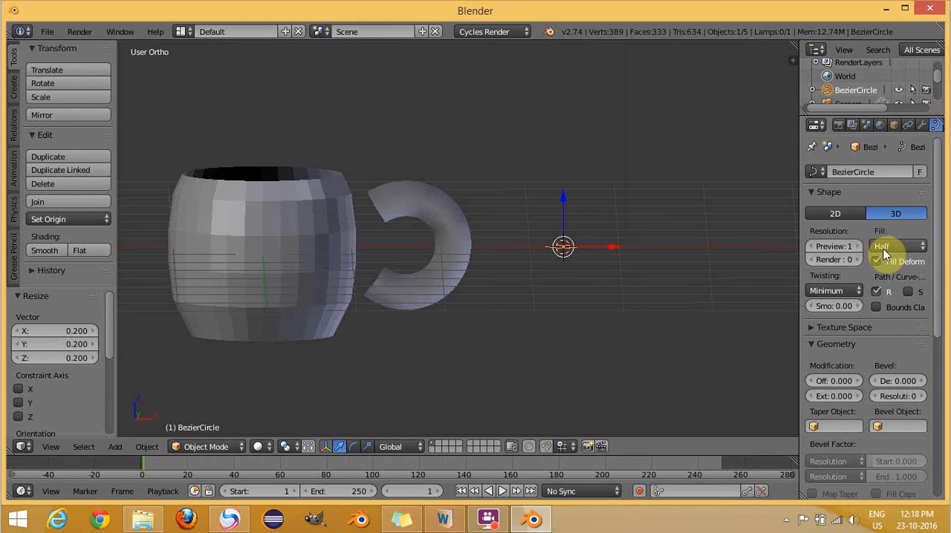
- Convert the C-shaped handle path from a curve to a mesh
{"action": "right_click", "coordinate": [451, 239]}
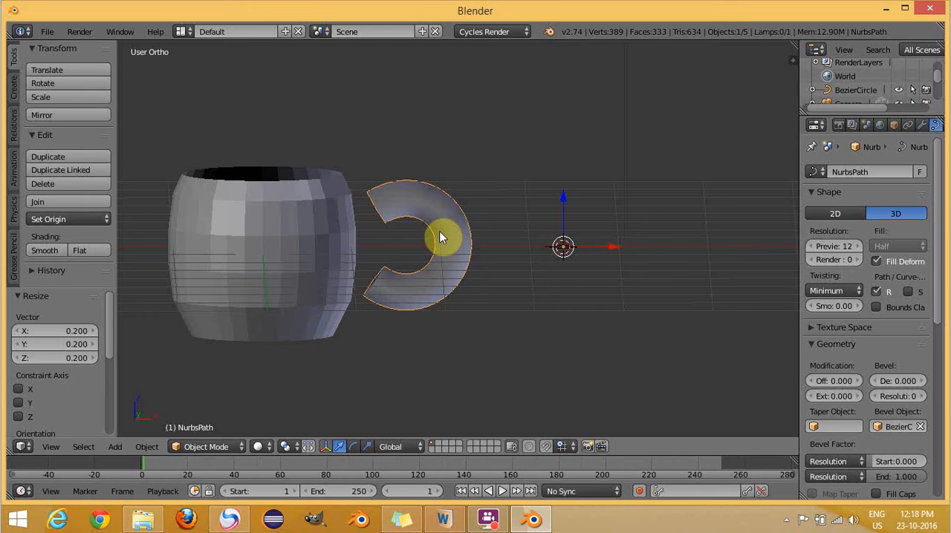
{"action": "key", "text": "alt+c"}
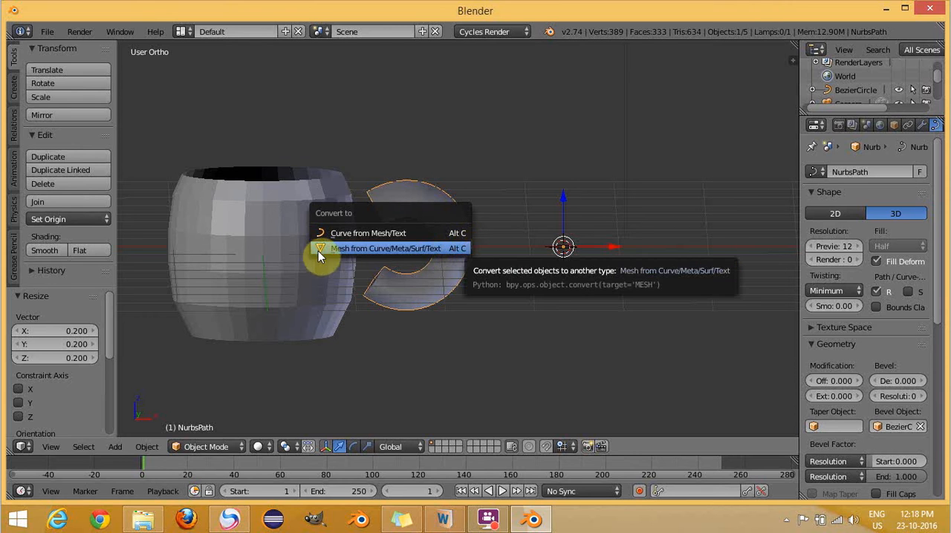
{"action": "left_click", "coordinate": [337, 250]}
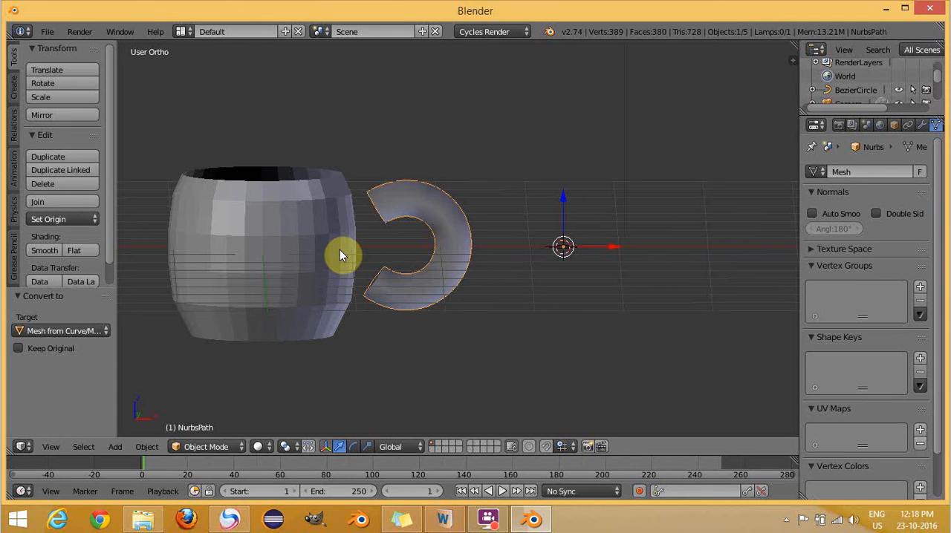
- Delete the Bezier circle that served as the handle's bevel object
{"action": "right_click", "coordinate": [569, 243]}
{"action": "key", "text": "x"}
{"action": "left_click", "coordinate": [550, 245]}
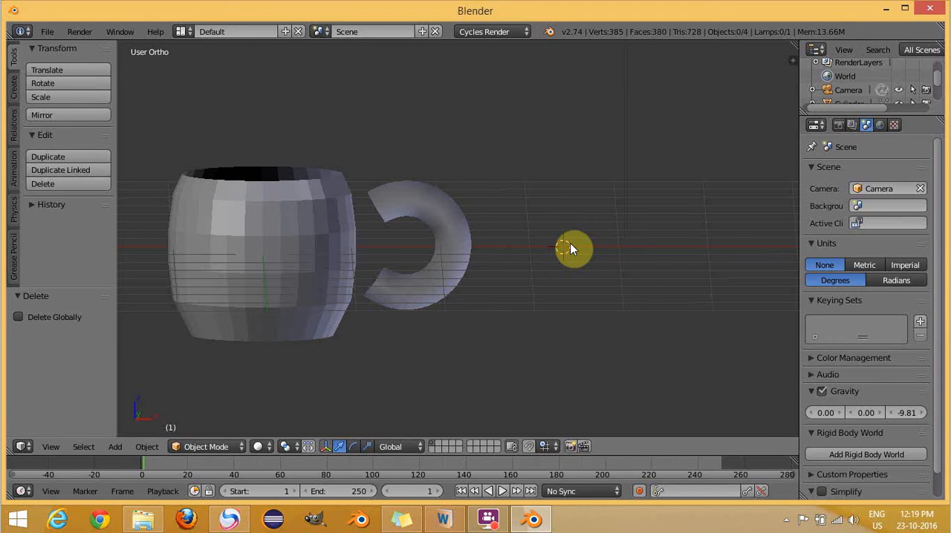
- In front view, move the handle about 0.07 along X toward the vessel and lower it about 0.023 along Z
{"action": "key", "text": "KP_7"}
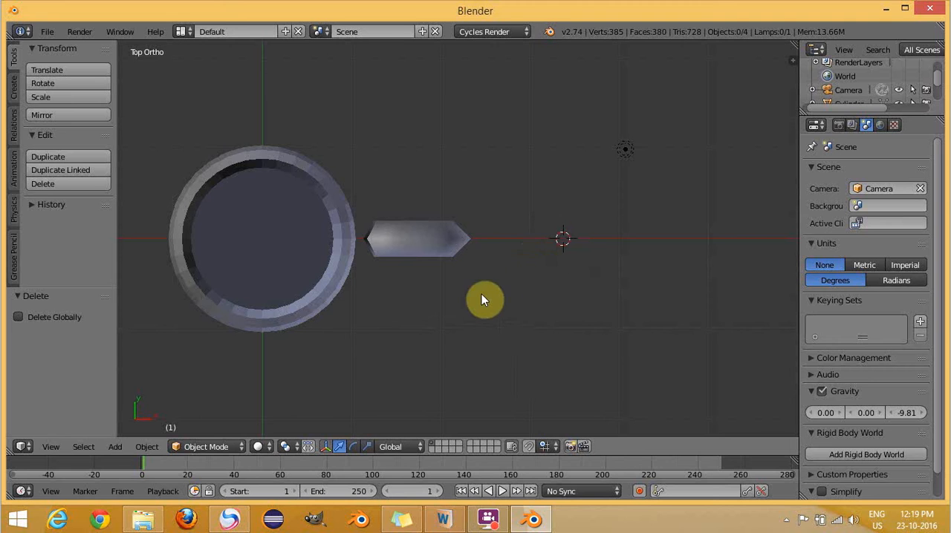
{"action": "middle_click_drag", "start_coordinate": [267, 226], "coordinate": [374, 223], "text": "shift"}
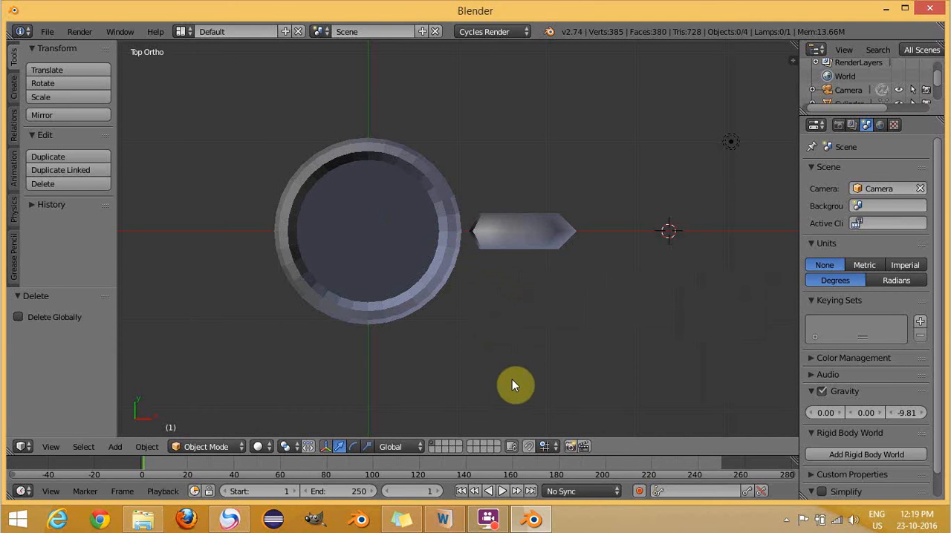
{"action": "key", "text": "KP_1"}
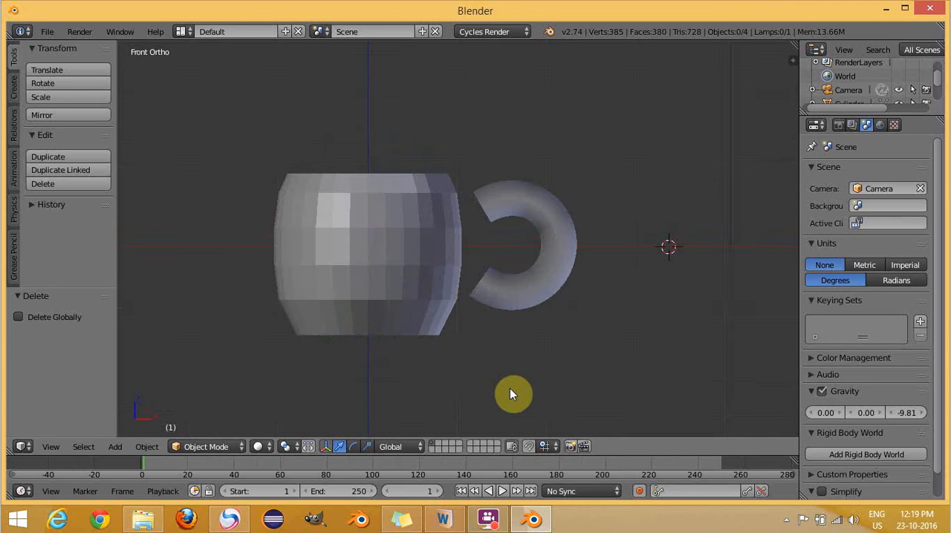
{"action": "right_click", "coordinate": [530, 212]}
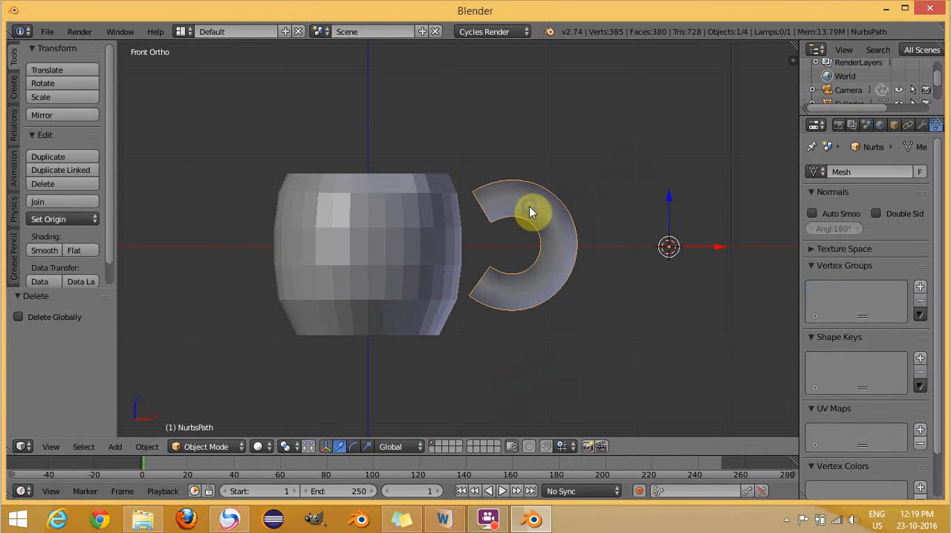
{"action": "key", "text": "g"}
{"action": "key", "text": "x"}
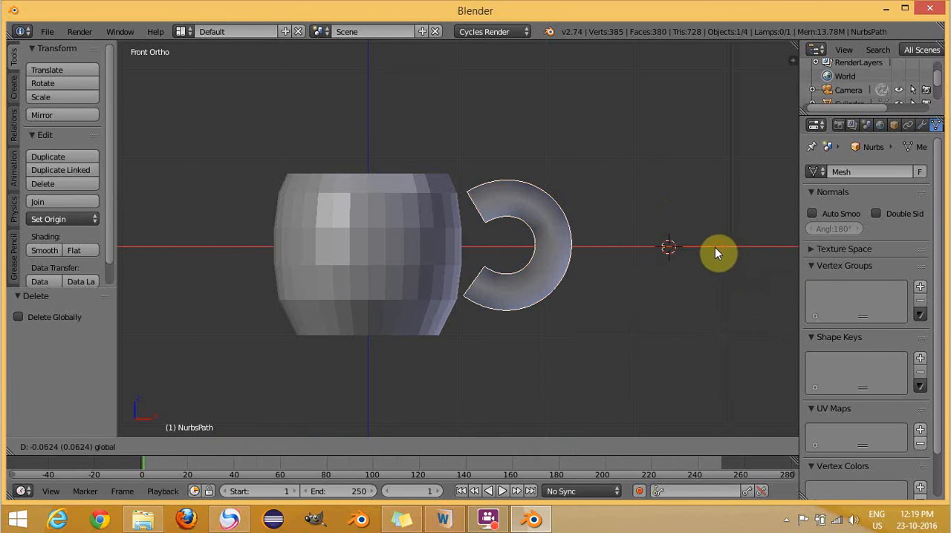
{"action": "left_click", "coordinate": [714, 252]}
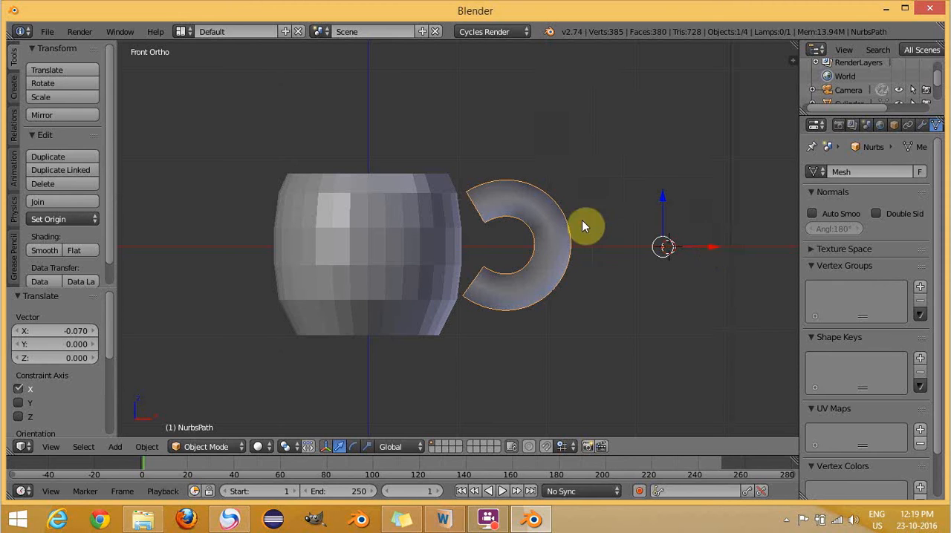
{"action": "left_click_drag", "start_coordinate": [663, 195], "coordinate": [664, 197]}
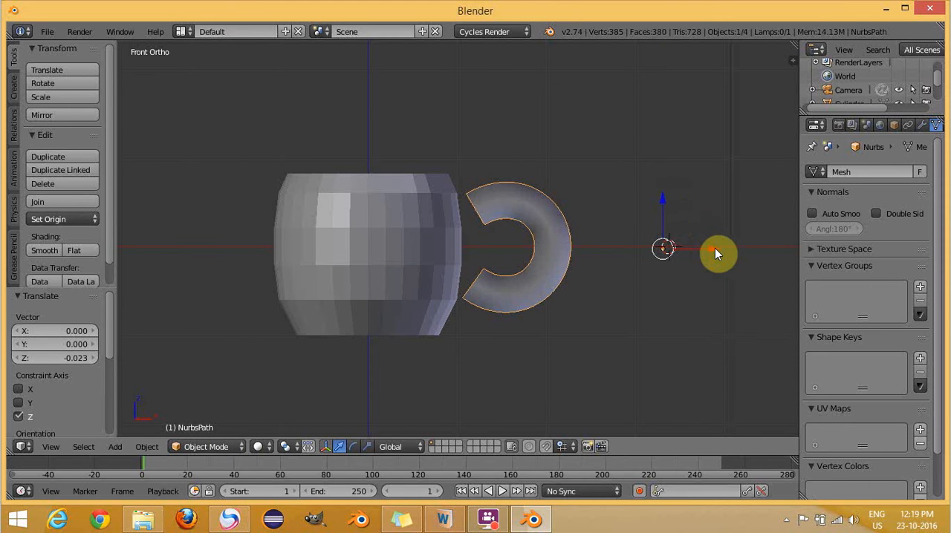
{"action": "left_click_drag", "start_coordinate": [715, 252], "coordinate": [715, 253]}
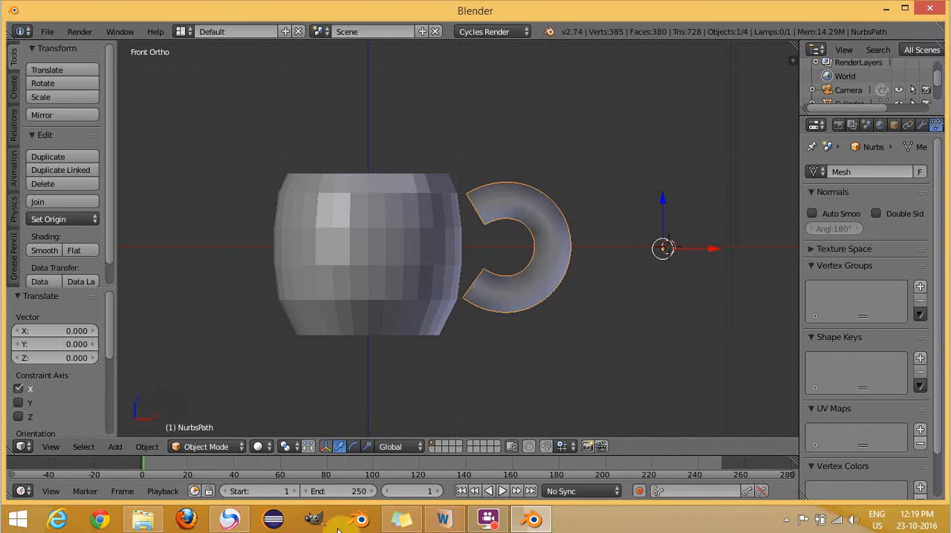
- Select the handle together with the vessel and join them into one object, with the vessel as the active object
{"action": "left_click", "coordinate": [488, 519]}
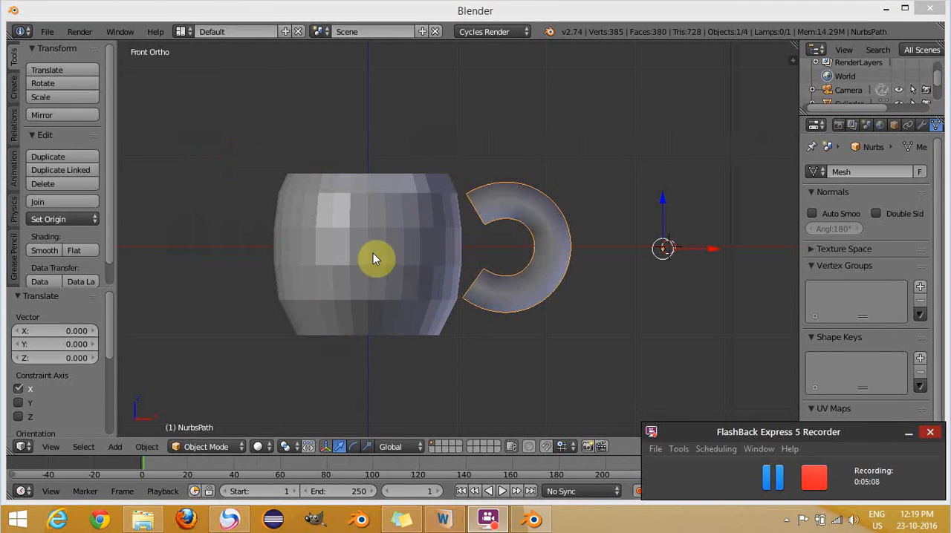
{"action": "right_click", "coordinate": [354, 255]}
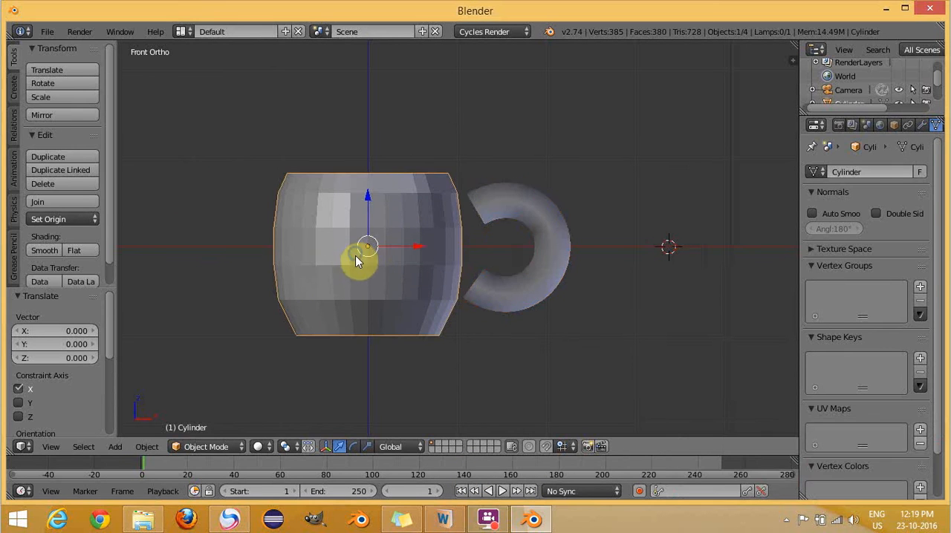
{"action": "right_click", "coordinate": [520, 208]}
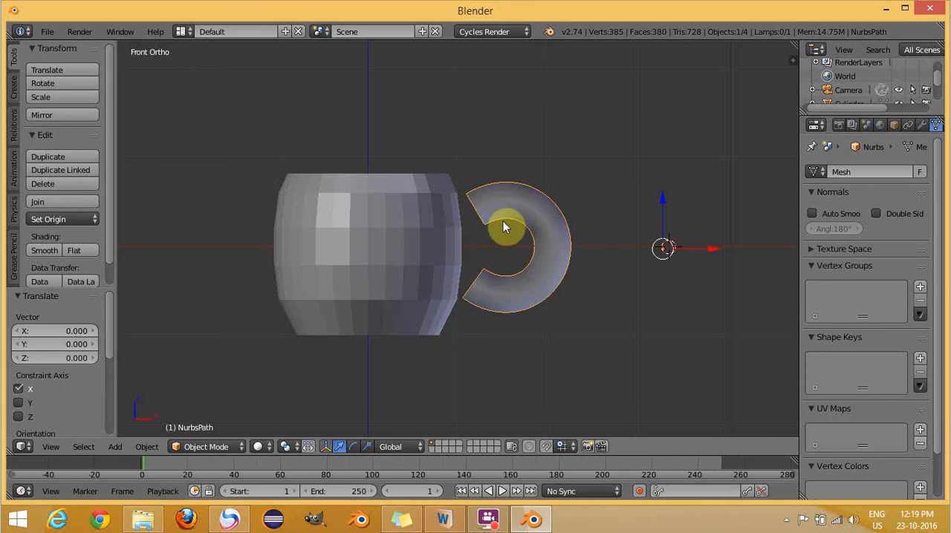
{"action": "right_click", "coordinate": [414, 231], "text": "shift"}
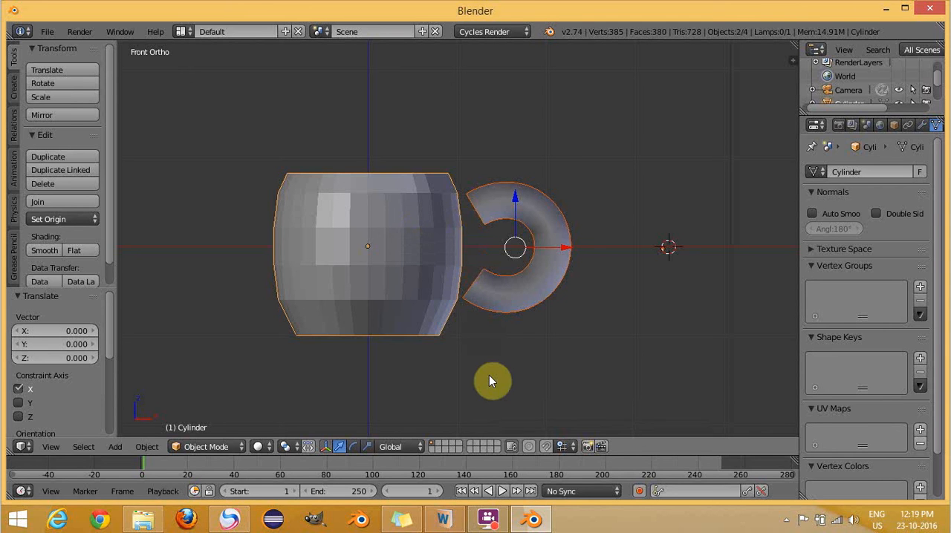
{"action": "key", "text": "ctrl+j"}
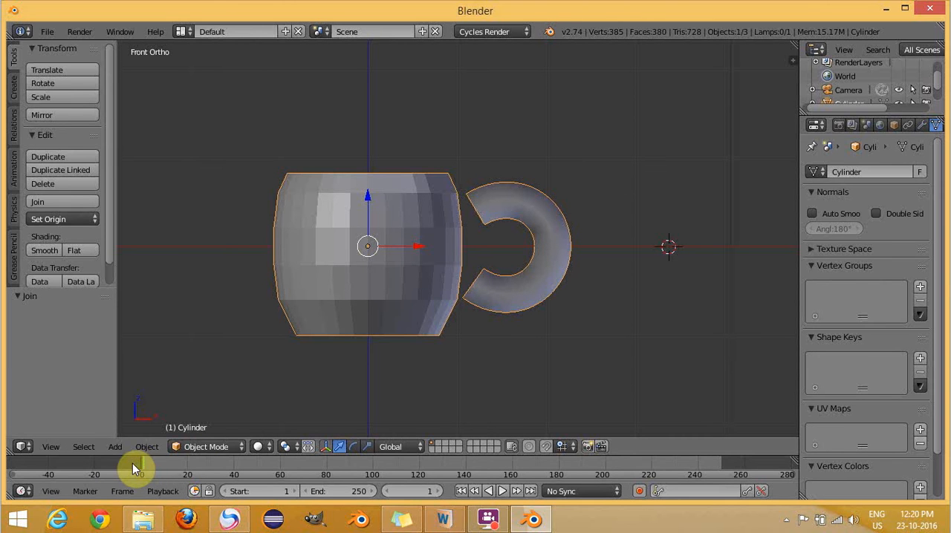
- Put the joined cup into Edit Mode with face selection and nothing selected
{"action": "left_click", "coordinate": [193, 454]}
{"action": "left_click", "coordinate": [202, 431]}
{"action": "left_click", "coordinate": [206, 448]}
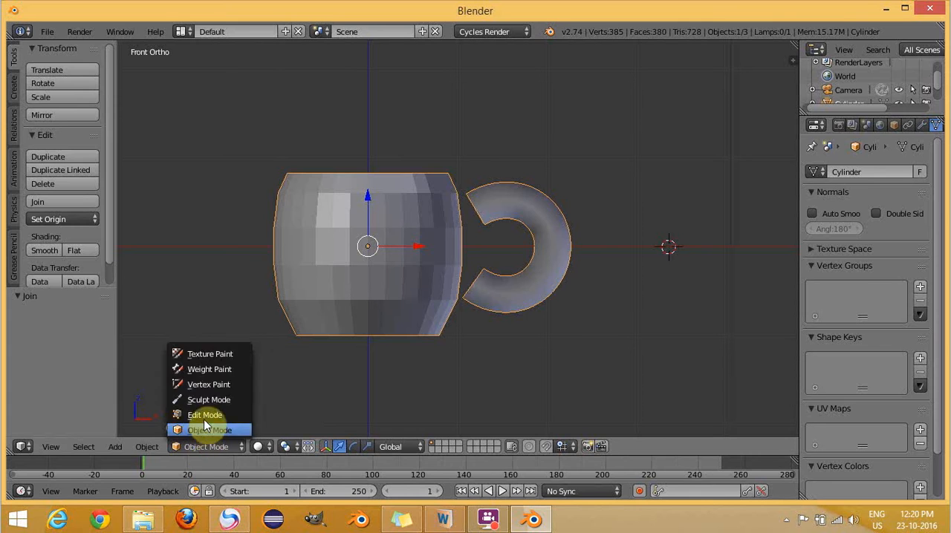
{"action": "left_click", "coordinate": [205, 416]}
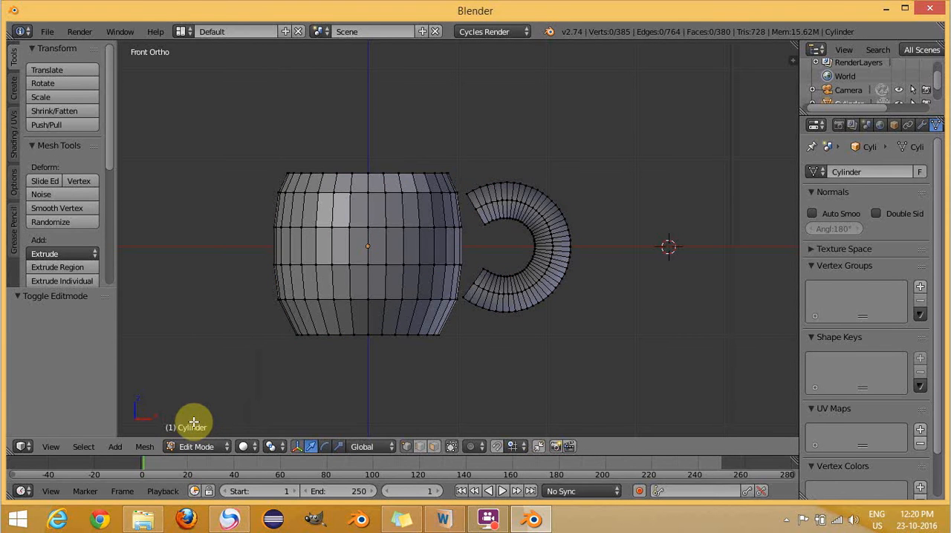
{"action": "key", "text": "a"}
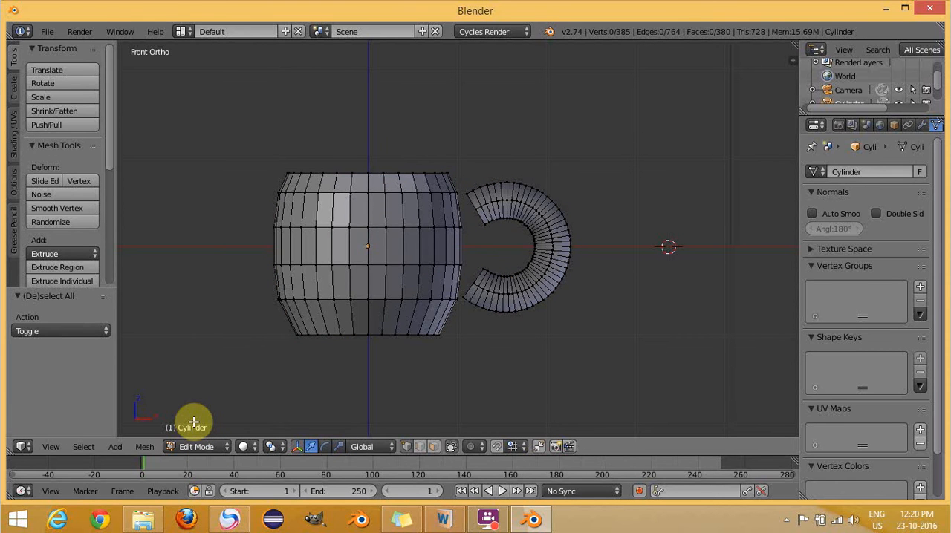
{"action": "left_click", "coordinate": [435, 446]}
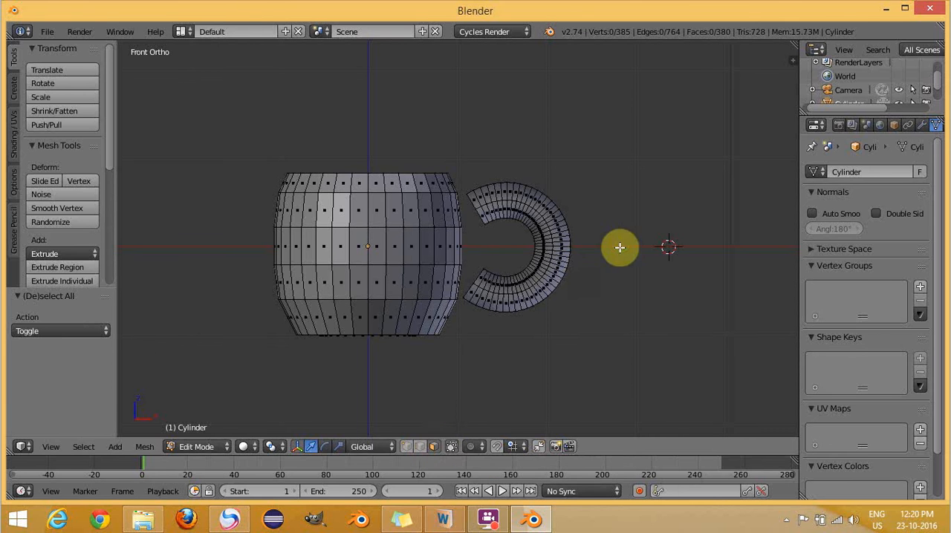
- Delete the two adjacent vessel wall faces opposite the handle's upper end
{"action": "middle_click_drag", "start_coordinate": [637, 329], "coordinate": [505, 369]}
{"action": "right_click", "coordinate": [451, 206]}
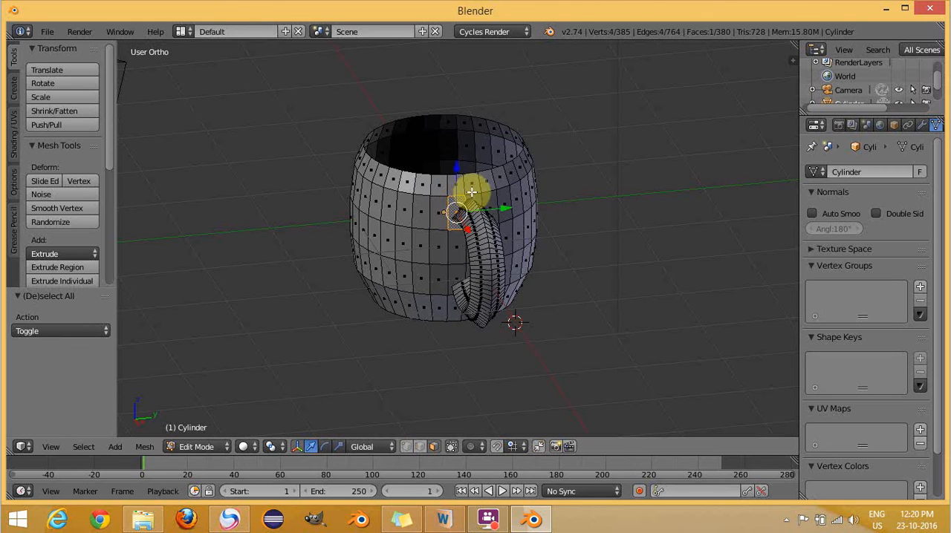
{"action": "right_click", "coordinate": [480, 201], "text": "shift"}
{"action": "key", "text": "x"}
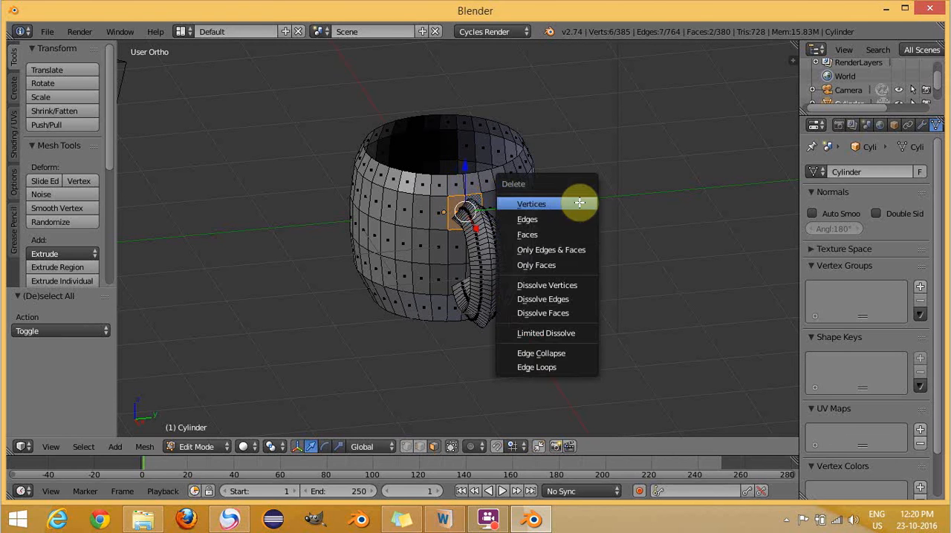
{"action": "left_click", "coordinate": [556, 235]}
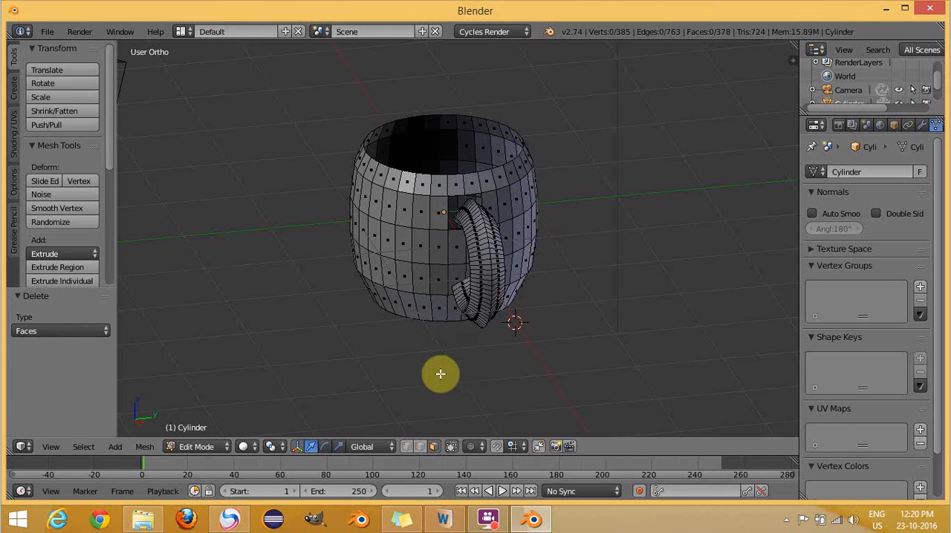
- Delete the two adjacent vessel wall faces opposite the handle's lower end
{"action": "mouse_move", "coordinate": [452, 347]}
{"action": "middle_mouse_down"}
{"action": "mouse_move", "coordinate": [467, 319]}
{"action": "mouse_move", "coordinate": [463, 342]}
{"action": "middle_mouse_up"}
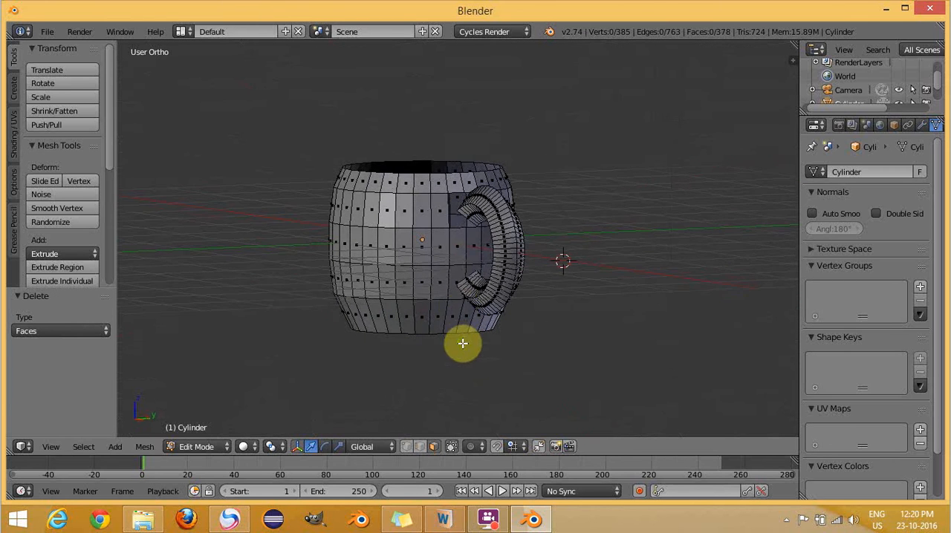
{"action": "right_click", "coordinate": [456, 277]}
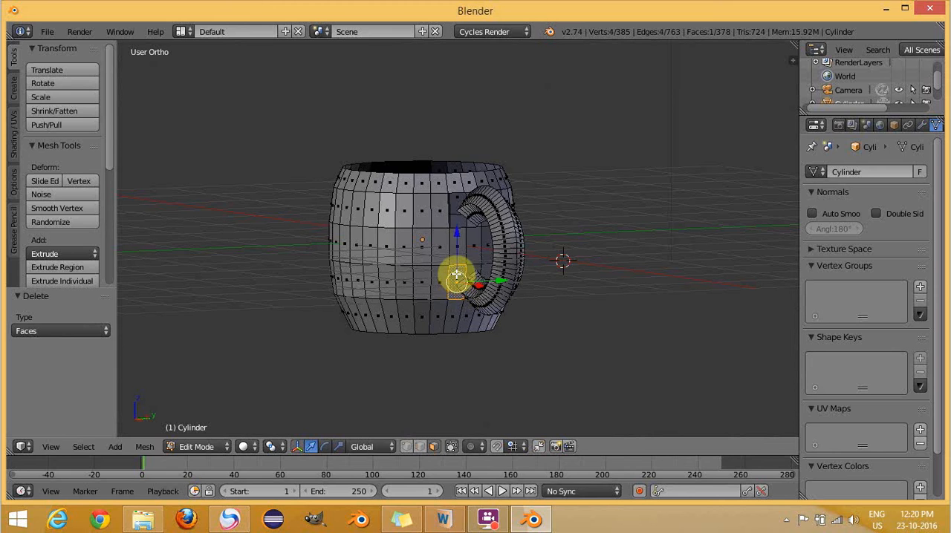
{"action": "right_click", "coordinate": [470, 269], "text": "shift"}
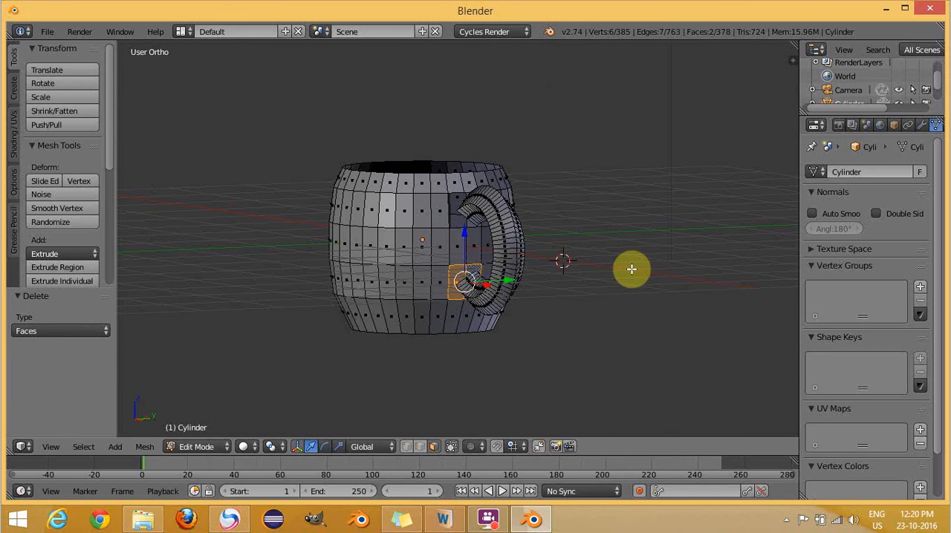
{"action": "key", "text": "x"}
{"action": "left_click", "coordinate": [623, 270]}
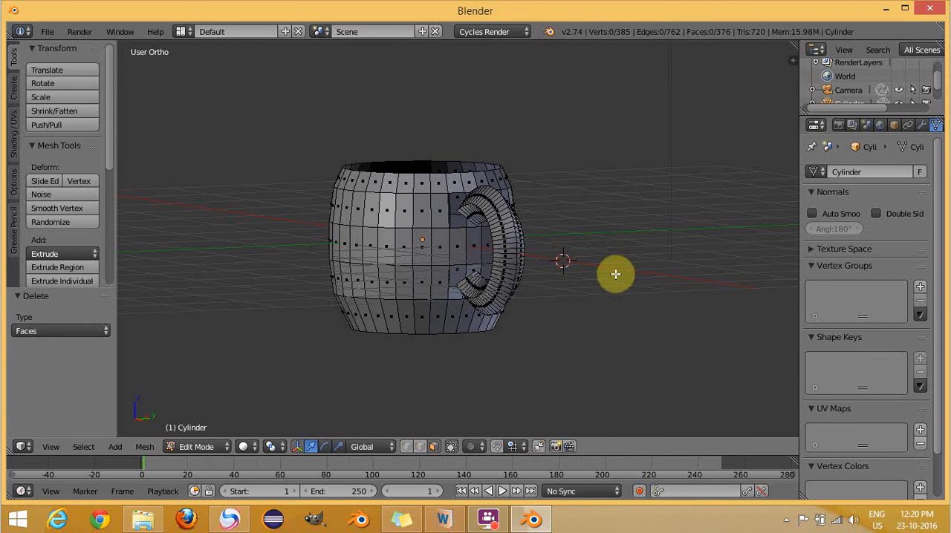
- In edge selection, fill a face joining the upper opening's top and side edges on the -Y half to the handle end's adjacent edge
{"action": "left_click", "coordinate": [420, 446]}
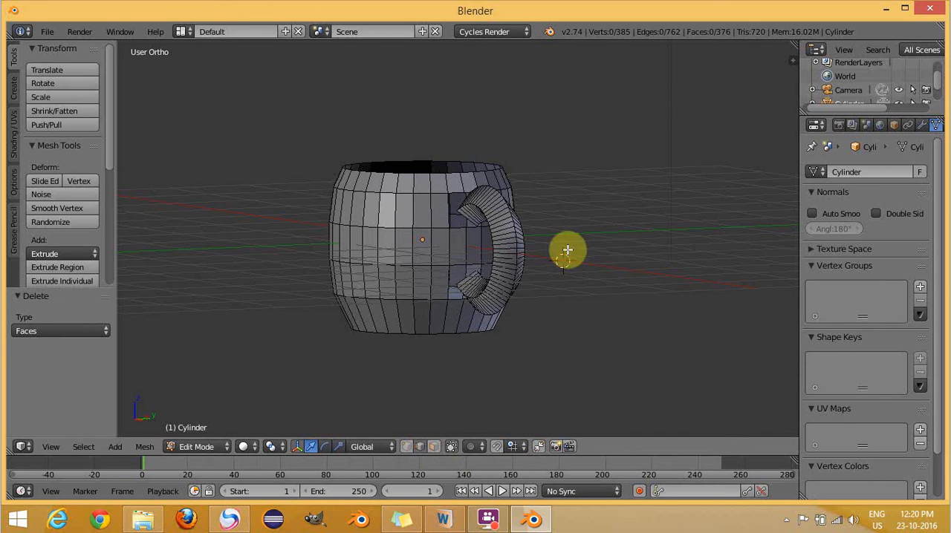
{"action": "scroll", "coordinate": [584, 147], "scroll_direction": "up", "scroll_amount": 3}
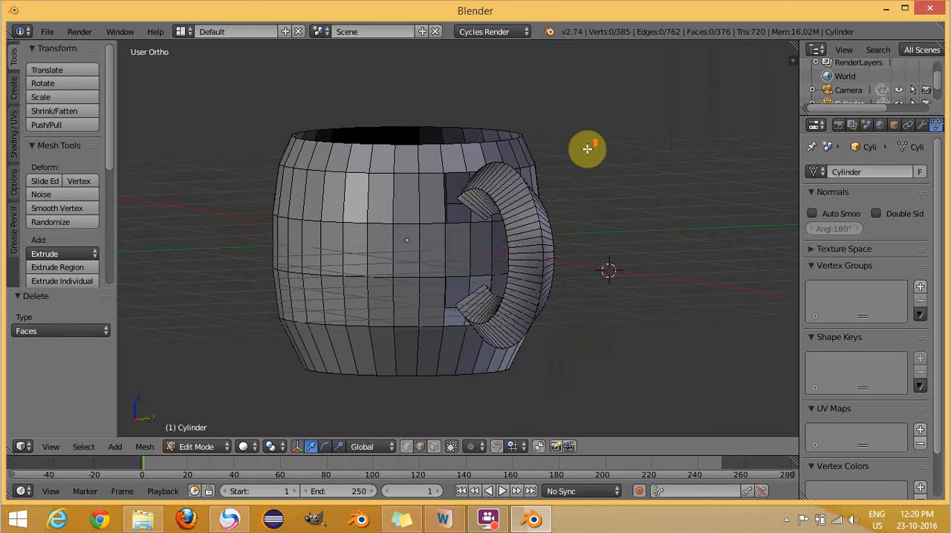
{"action": "scroll", "coordinate": [587, 148], "scroll_direction": "up", "scroll_amount": 3}
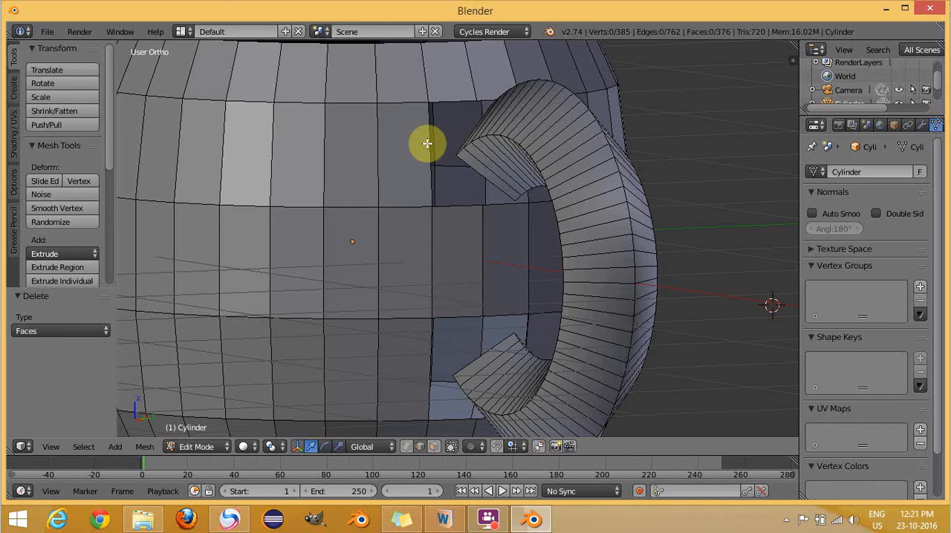
{"action": "right_click", "coordinate": [430, 141]}
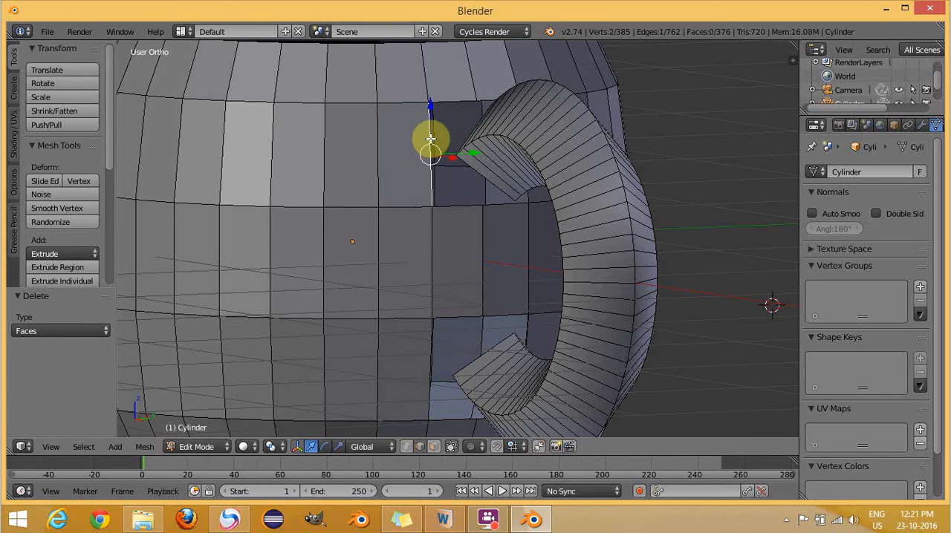
{"action": "right_click", "coordinate": [476, 128], "text": "shift"}
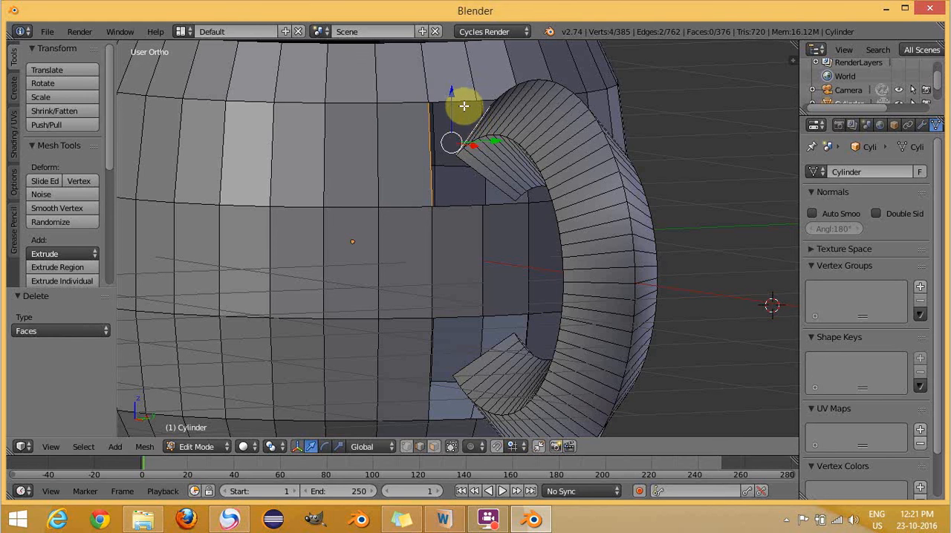
{"action": "right_click", "coordinate": [462, 100], "text": "shift"}
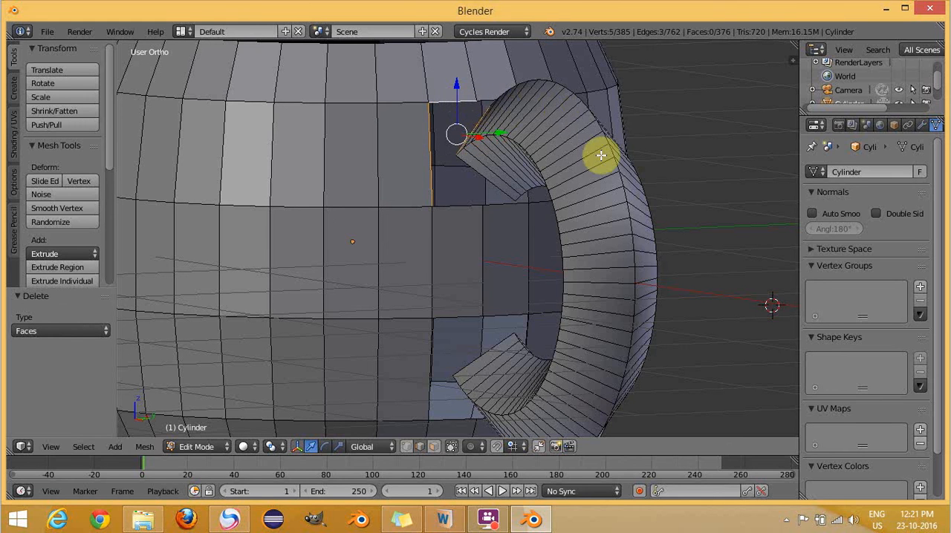
{"action": "key", "text": "f"}
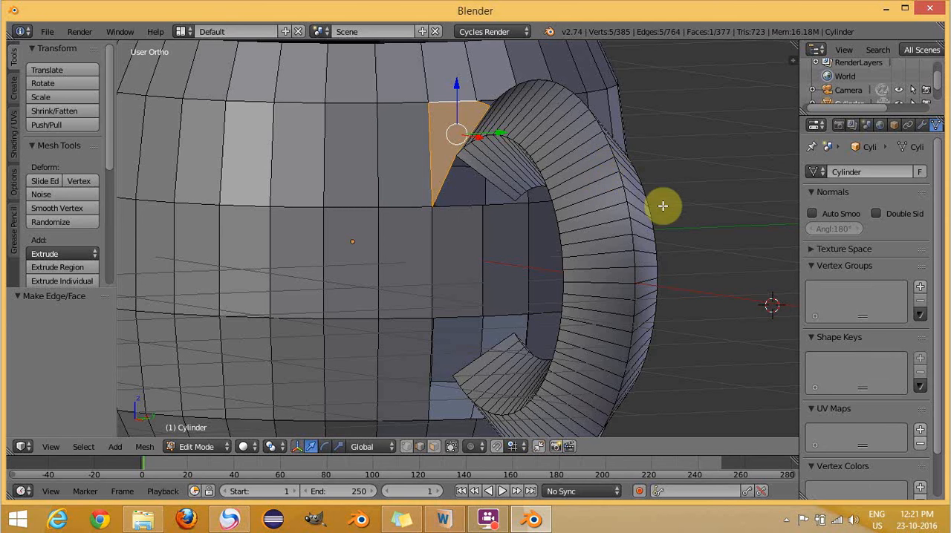
- Fill the matching upper face on the +Y half, between the upper opening's top and side edges and the handle end
{"action": "middle_click_drag", "start_coordinate": [694, 125], "coordinate": [594, 149]}
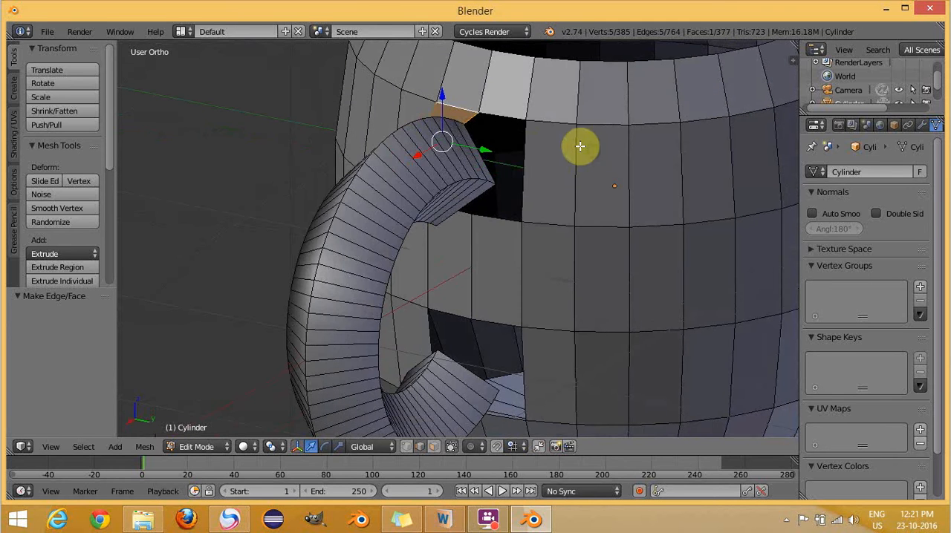
{"action": "right_click", "coordinate": [476, 143]}
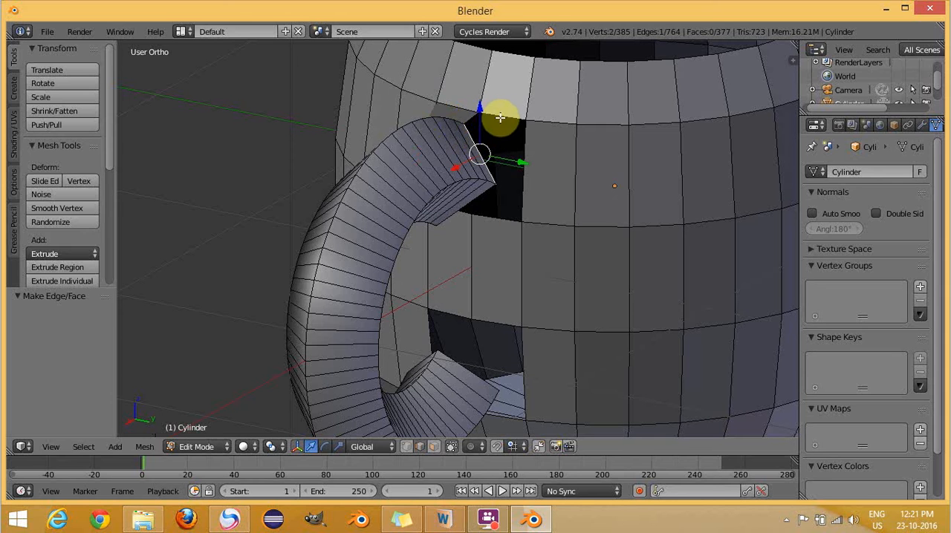
{"action": "right_click", "coordinate": [500, 117], "text": "shift"}
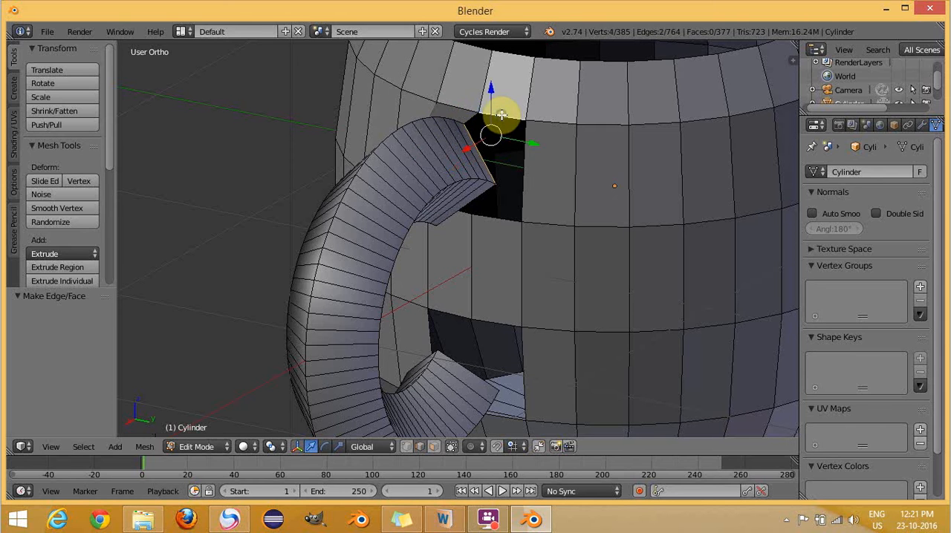
{"action": "right_click", "coordinate": [524, 152], "text": "shift"}
{"action": "key", "text": "f"}
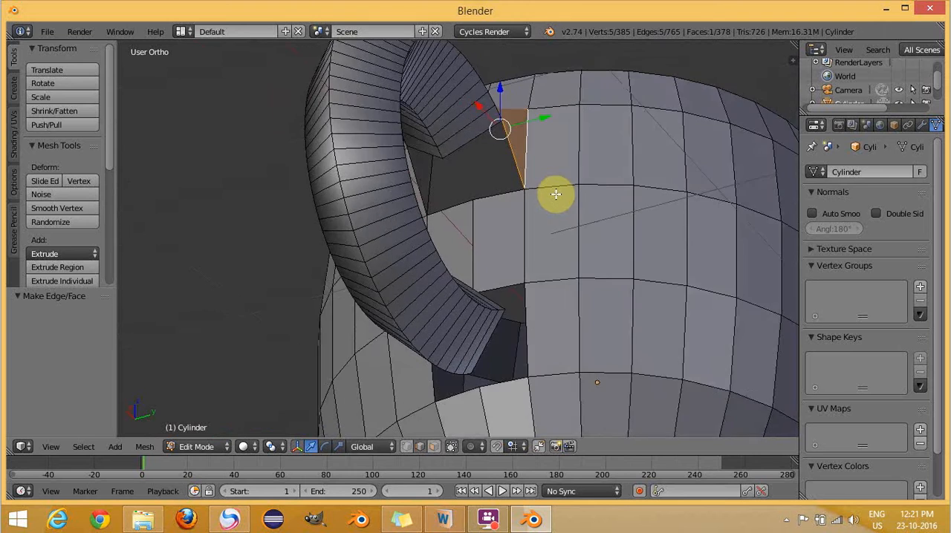
- Fill a face between the underside edge of the handle's upper end and the opening's bottom edge on the -Y half
{"action": "middle_click_drag", "start_coordinate": [554, 193], "coordinate": [638, 199]}
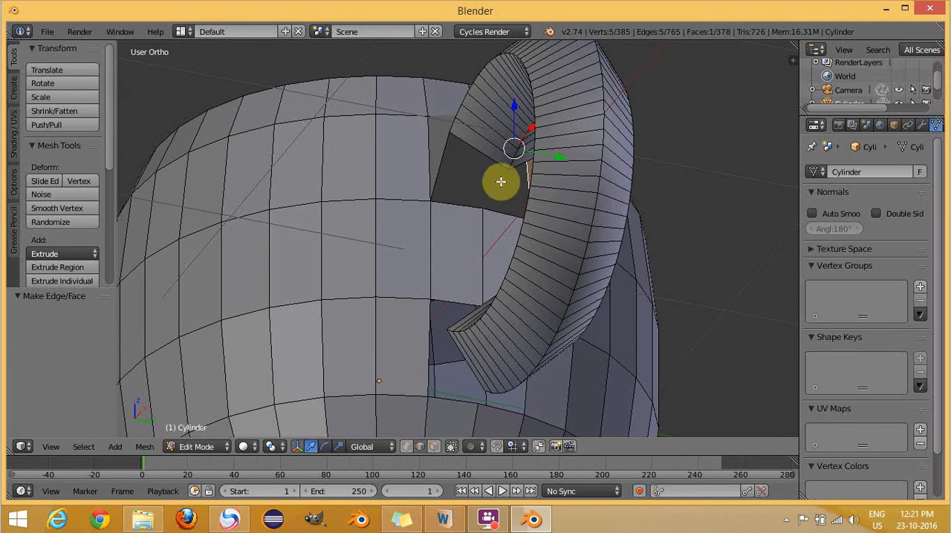
{"action": "left_click", "coordinate": [473, 152]}
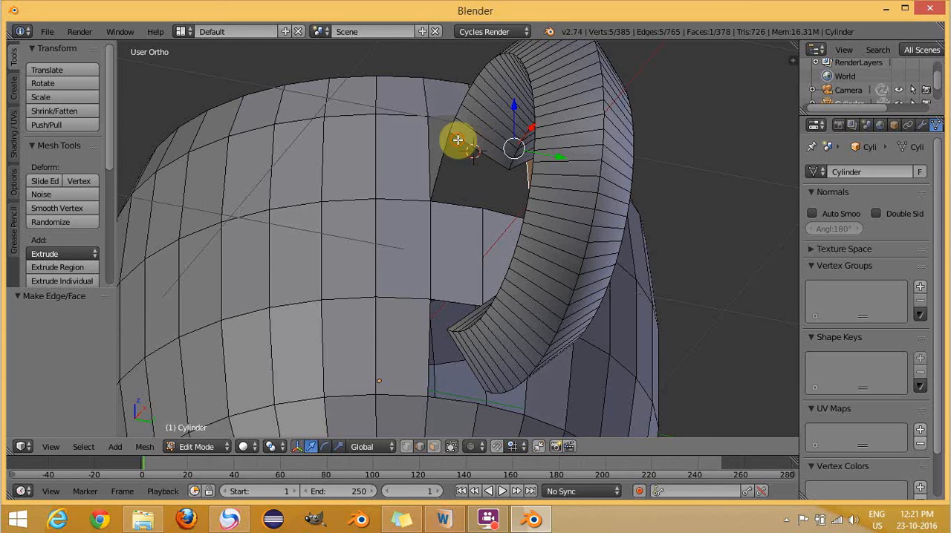
{"action": "left_click", "coordinate": [458, 141]}
{"action": "right_click", "coordinate": [482, 149]}
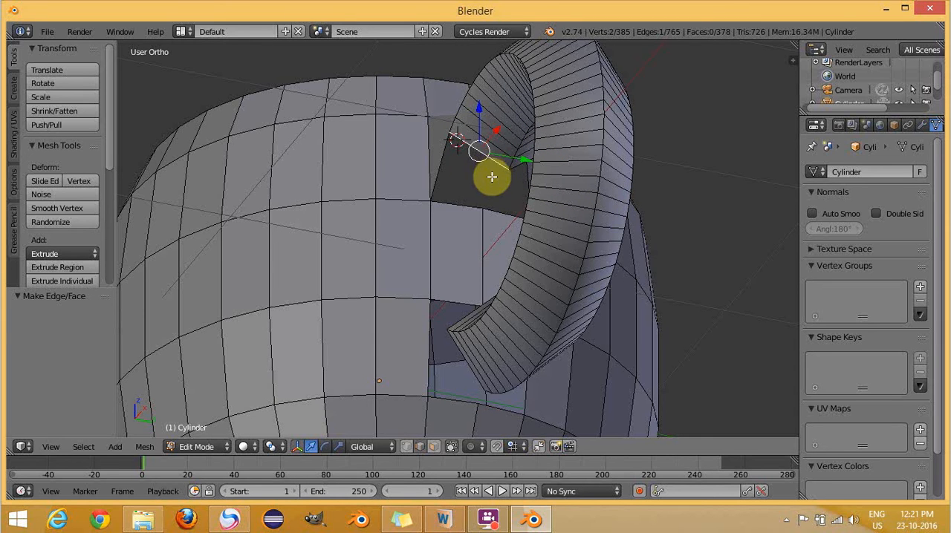
{"action": "right_click", "coordinate": [458, 203], "text": "shift"}
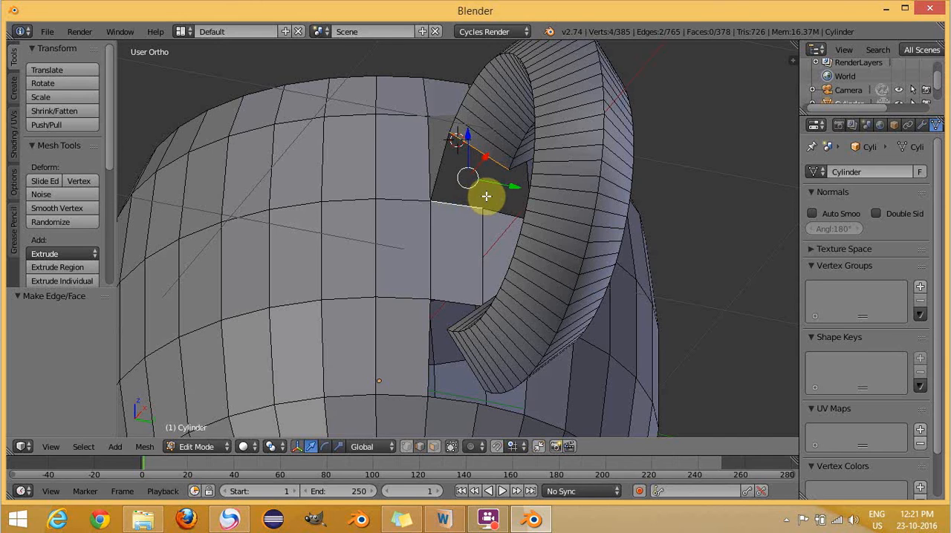
{"action": "key", "text": "f"}
- Close the upper opening by filling a face between its +Y bottom edge and the handle end's remaining underside edge
{"action": "middle_click_drag", "start_coordinate": [690, 220], "coordinate": [552, 229]}
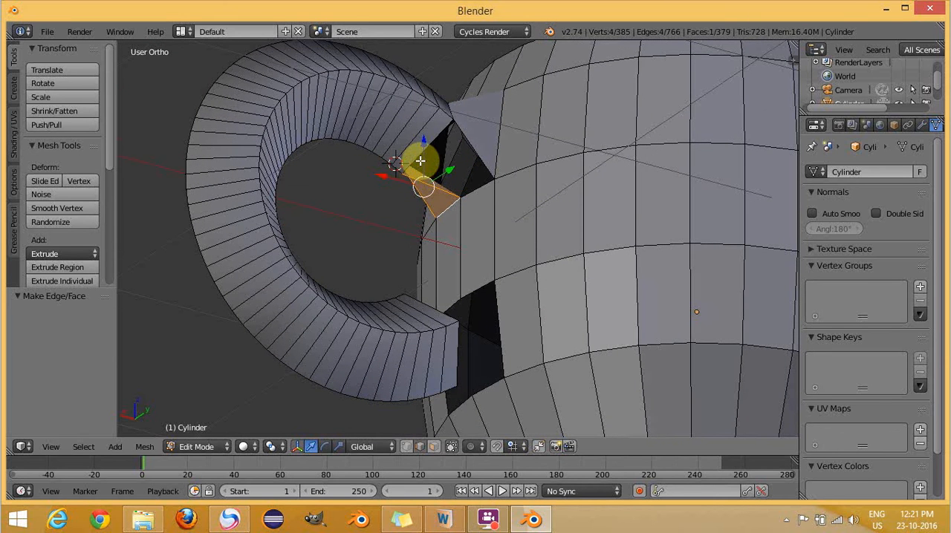
{"action": "right_click", "coordinate": [474, 191]}
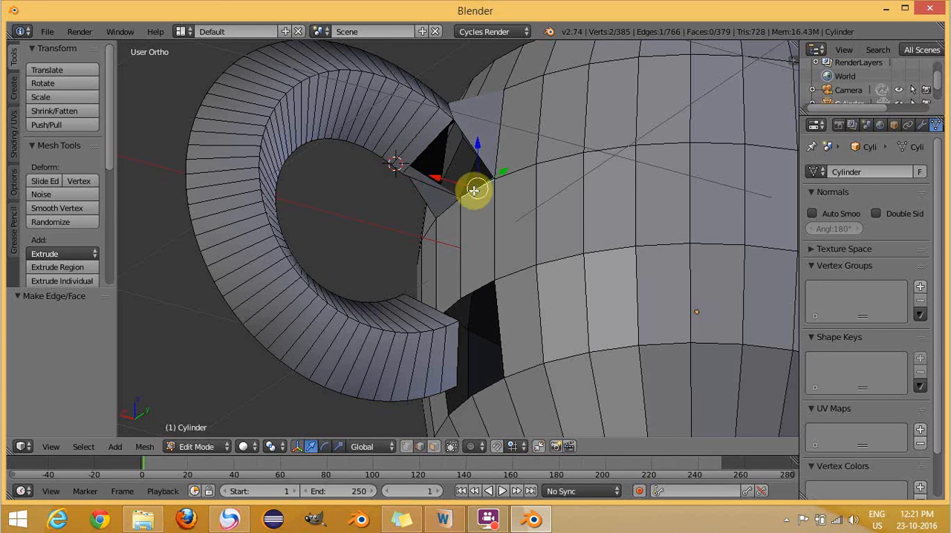
{"action": "right_click", "coordinate": [436, 139], "text": "shift"}
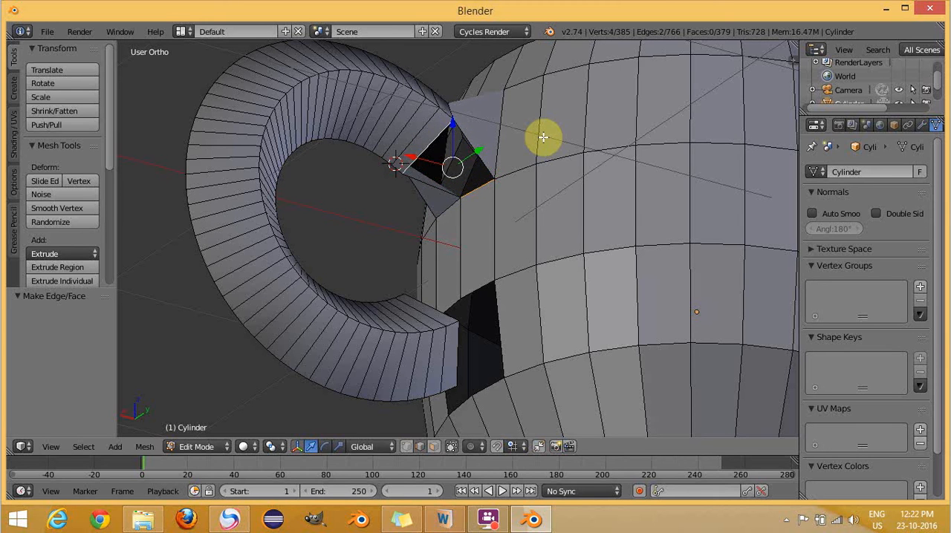
{"action": "key", "text": "f"}
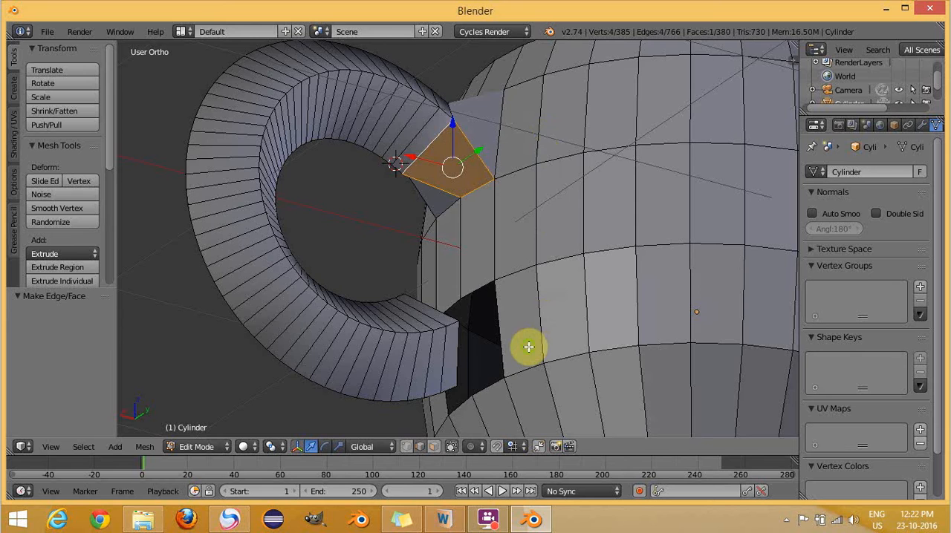
- At the lower opening, fill a face joining the top and side edges on the -Y half to the handle end's adjacent upper edge
{"action": "middle_click_drag", "start_coordinate": [528, 347], "coordinate": [667, 393]}
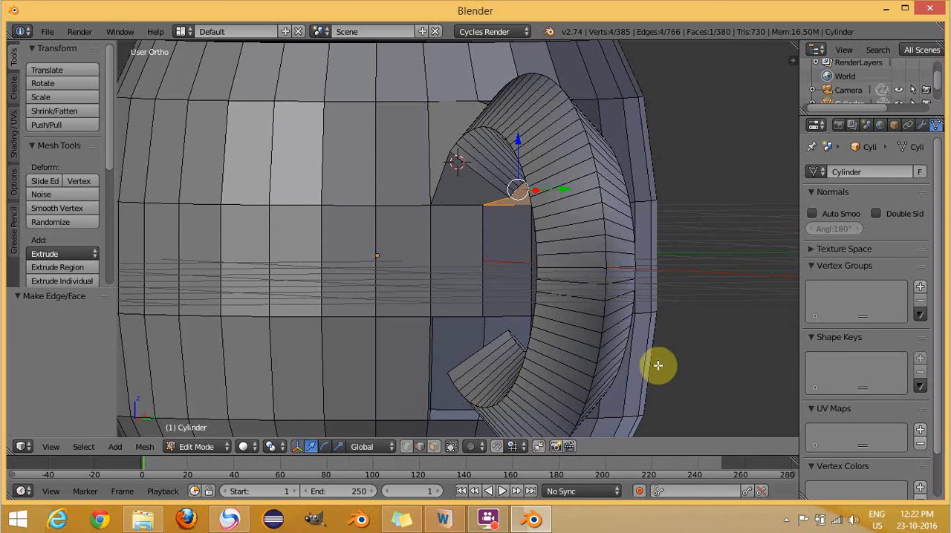
{"action": "right_click", "coordinate": [451, 315]}
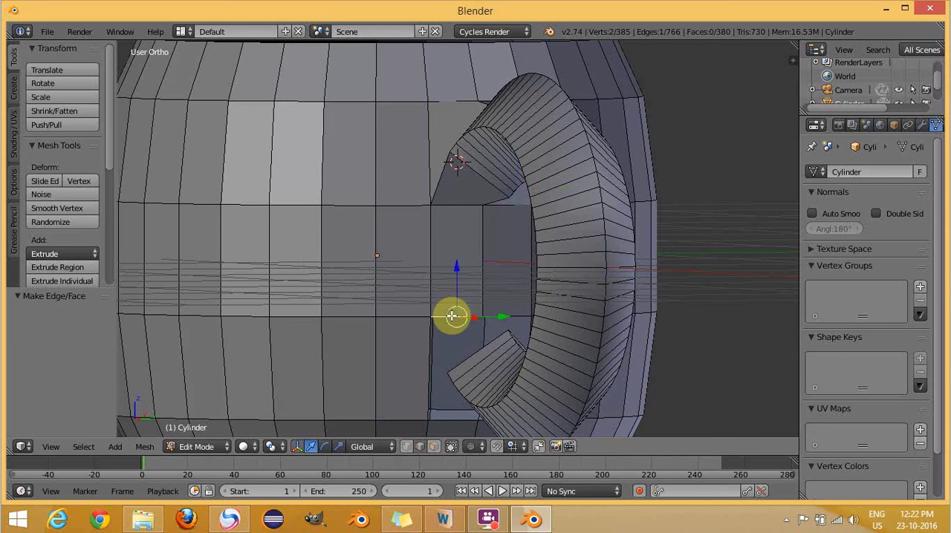
{"action": "right_click", "coordinate": [429, 357], "text": "shift"}
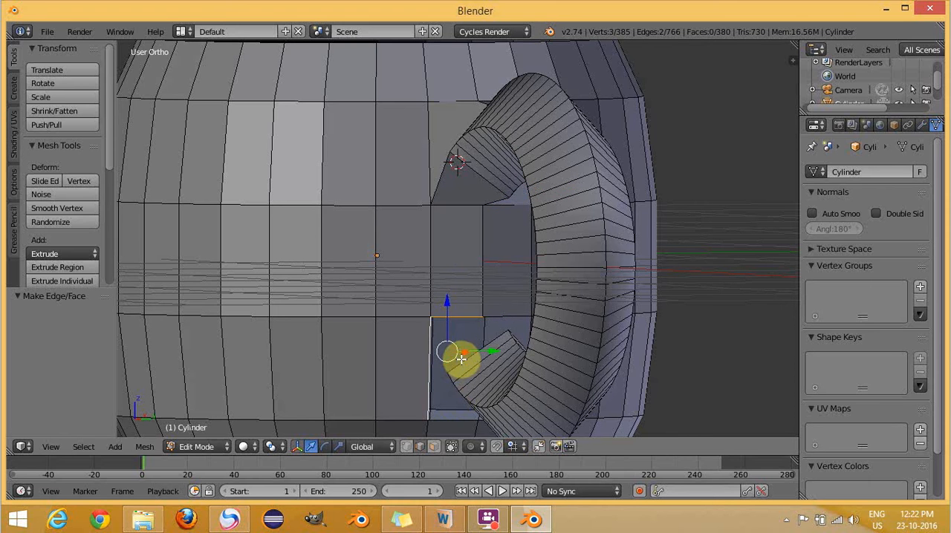
{"action": "right_click", "coordinate": [457, 363], "text": "shift"}
{"action": "right_click", "coordinate": [498, 361], "text": "shift"}
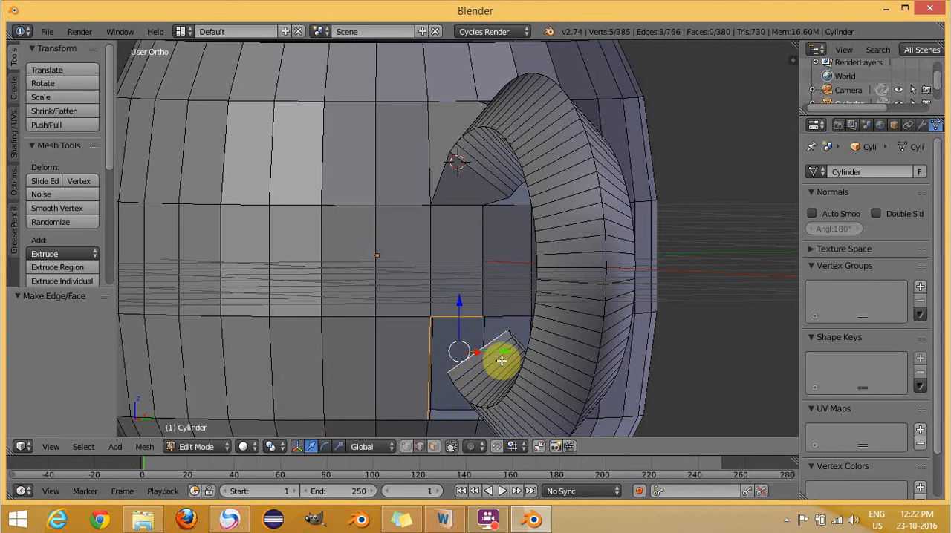
{"action": "key", "text": "f"}
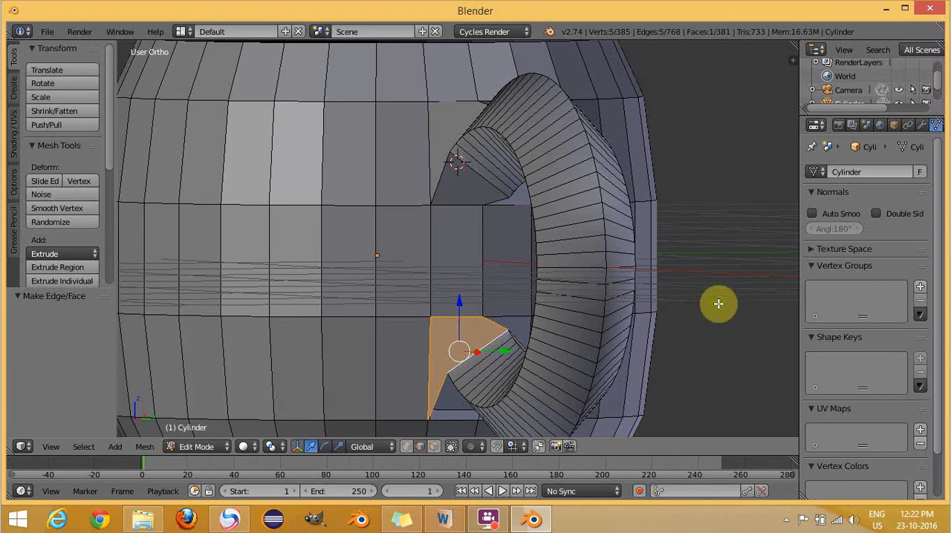
- Fill the matching face on the lower opening's +Y half, between its side edge, the neighbouring new face's edge and the handle end
{"action": "middle_click_drag", "start_coordinate": [719, 303], "coordinate": [616, 340]}
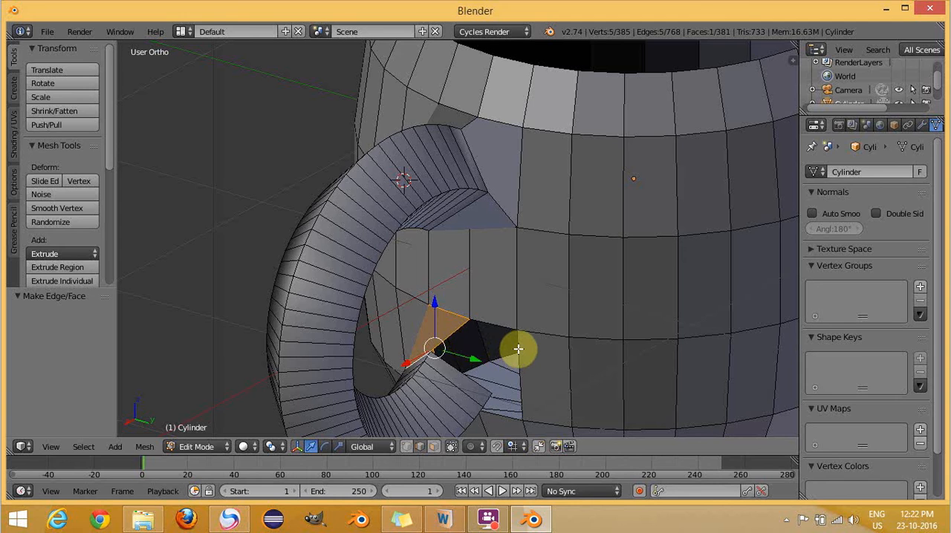
{"action": "right_click", "coordinate": [518, 350]}
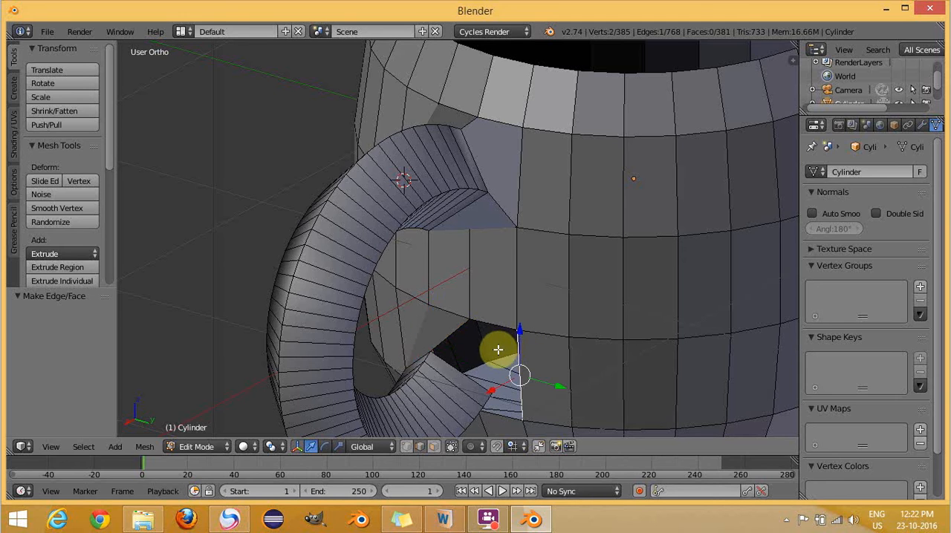
{"action": "right_click", "coordinate": [444, 335], "text": "shift"}
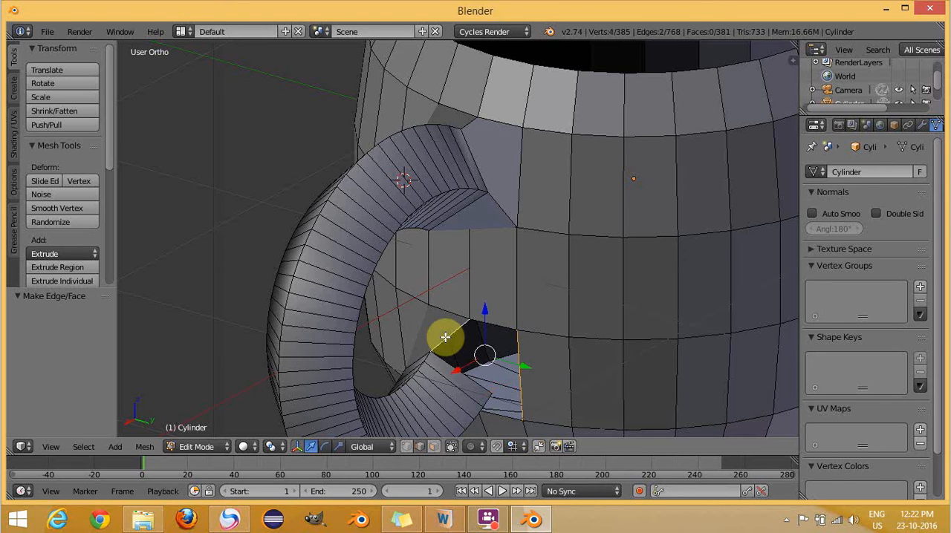
{"action": "right_click", "coordinate": [463, 370], "text": "shift"}
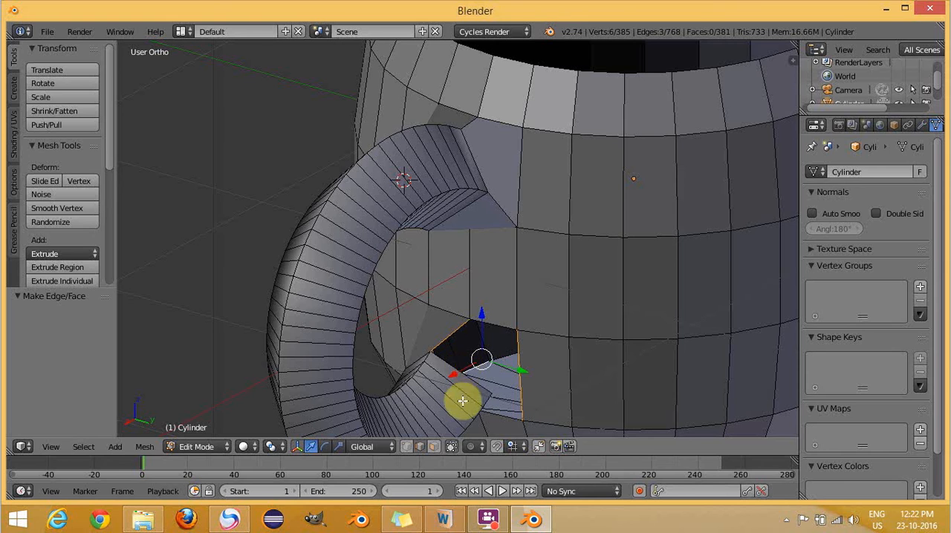
{"action": "right_click", "coordinate": [440, 361], "text": "shift"}
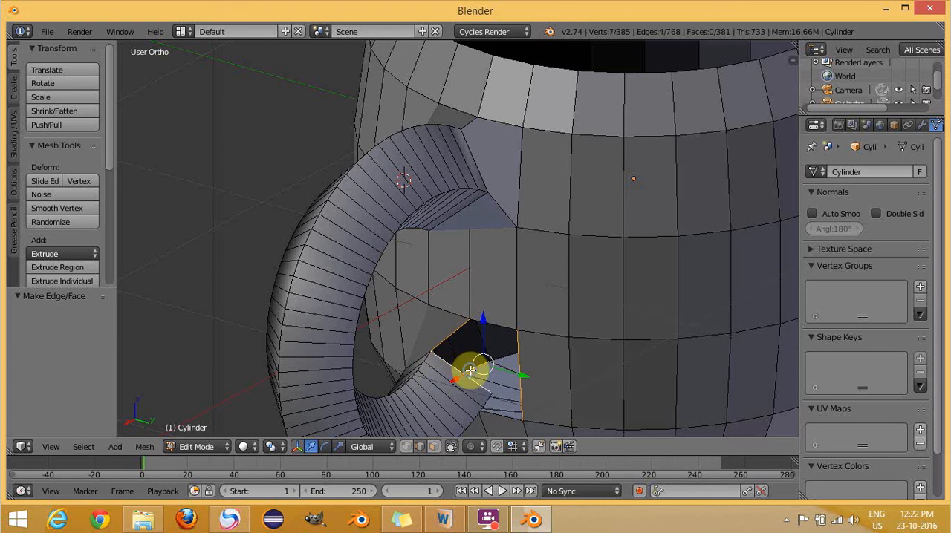
{"action": "right_click", "coordinate": [470, 370], "text": "shift"}
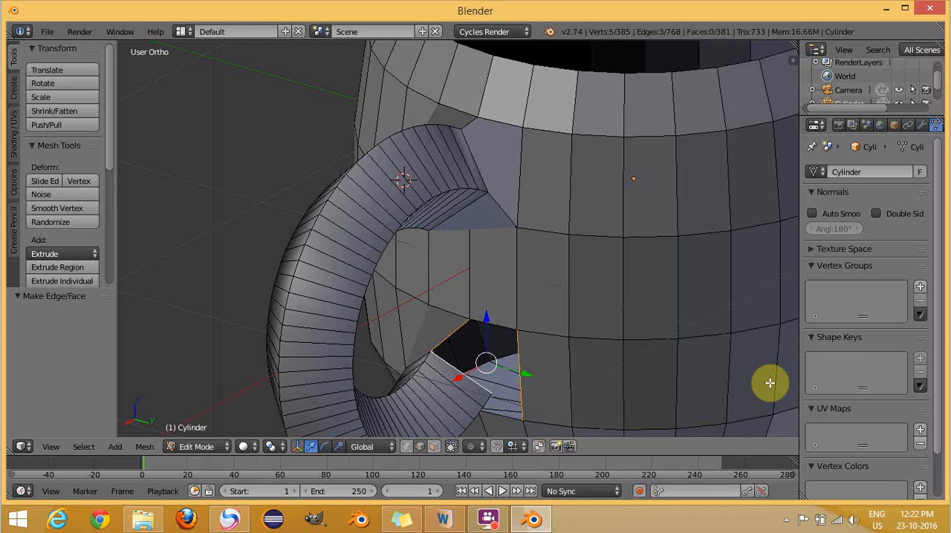
{"action": "key", "text": "f"}
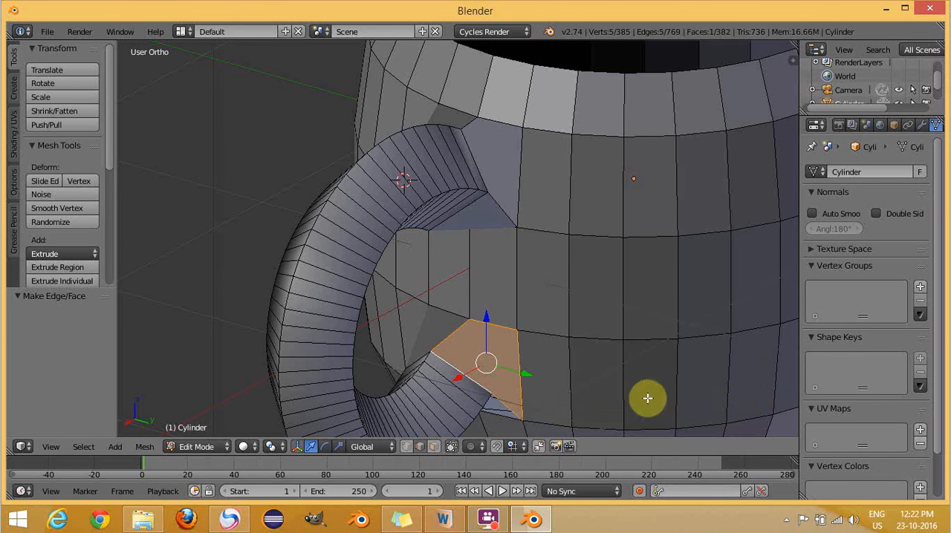
- At the lower opening, fill a face between the bottom edge on the +Y half and the handle end's adjacent underside edge
{"action": "middle_click_drag", "start_coordinate": [646, 396], "coordinate": [641, 280]}
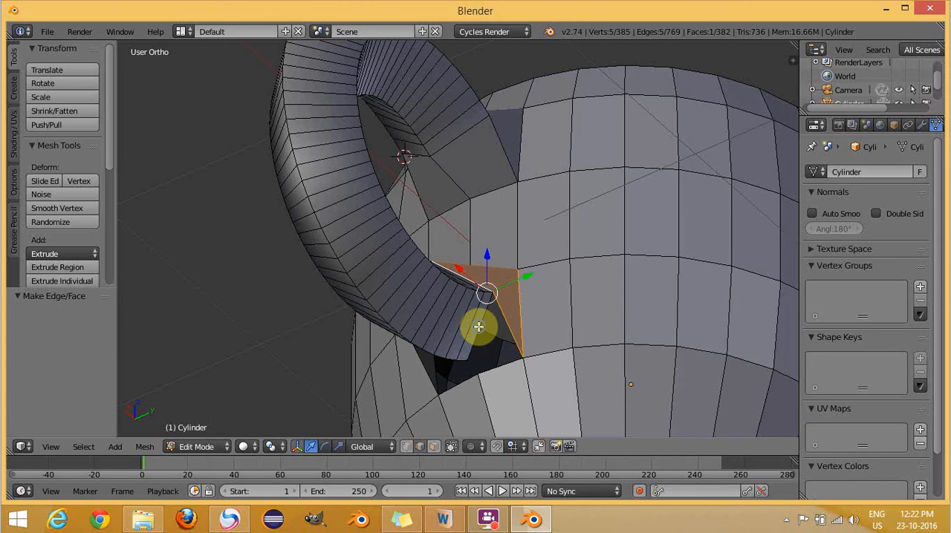
{"action": "right_click", "coordinate": [479, 327]}
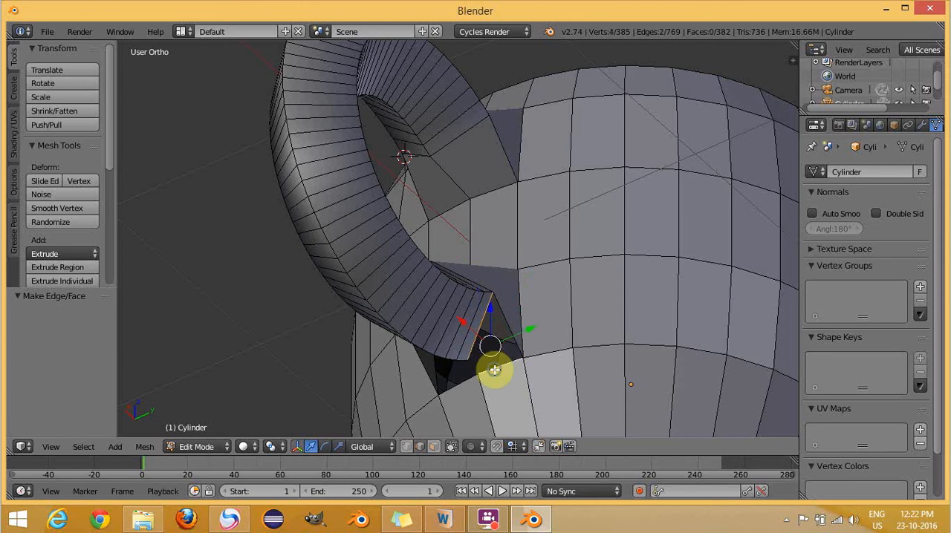
{"action": "key", "text": "f"}
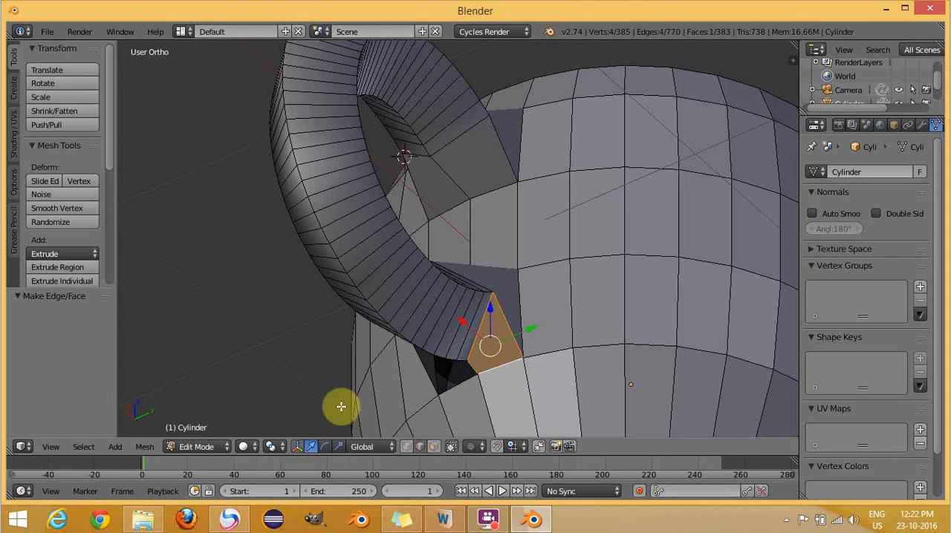
- Close the lower opening by filling a face between its -Y bottom edge and the handle end's remaining underside edge
{"action": "middle_click_drag", "start_coordinate": [263, 374], "coordinate": [364, 370]}
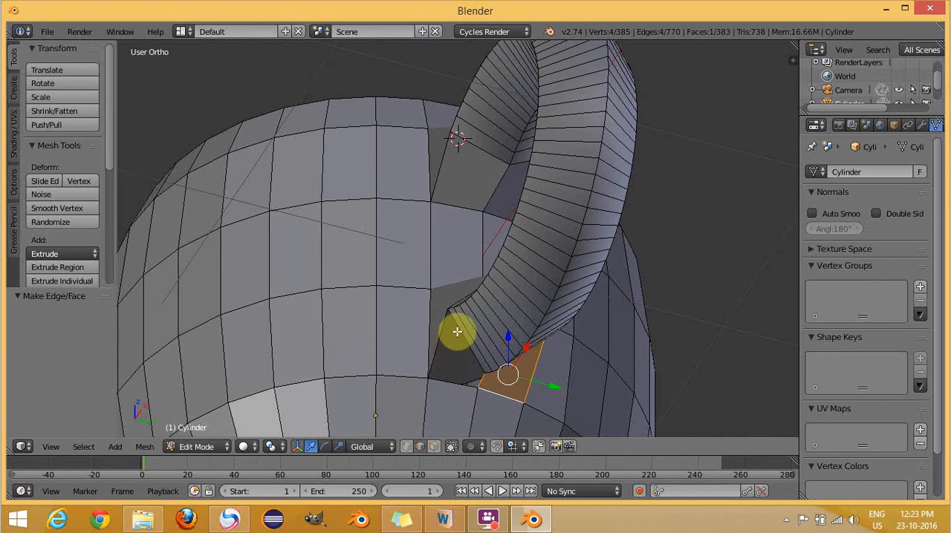
{"action": "right_click", "coordinate": [459, 331]}
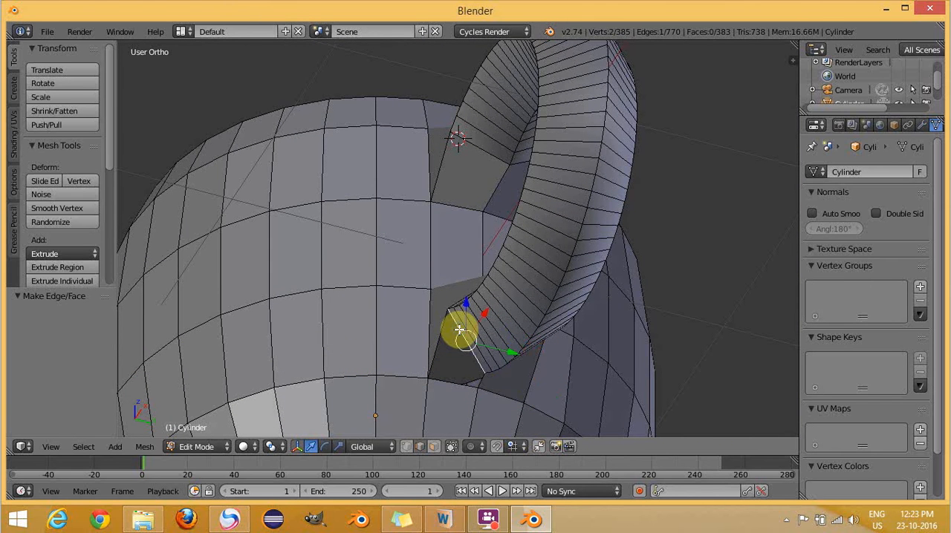
{"action": "right_click", "coordinate": [444, 380], "text": "shift"}
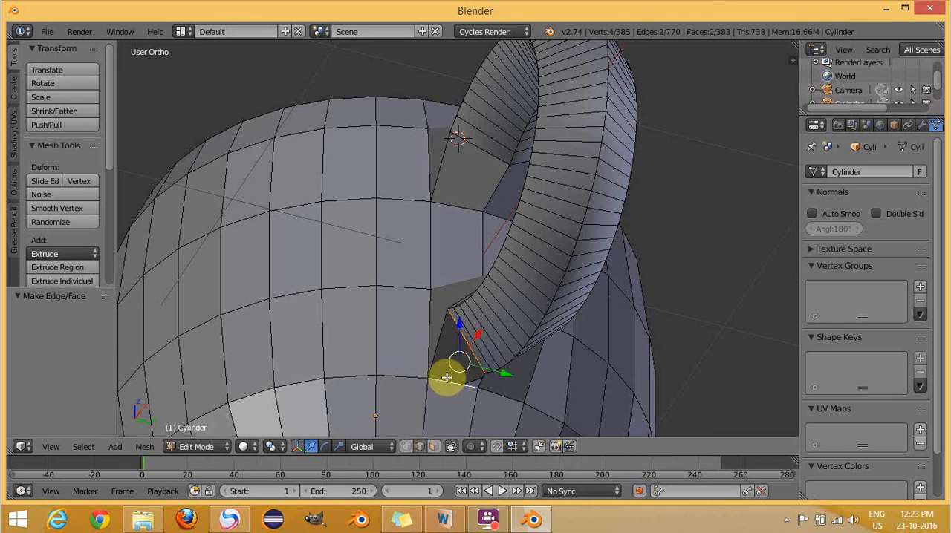
{"action": "key", "text": "f"}
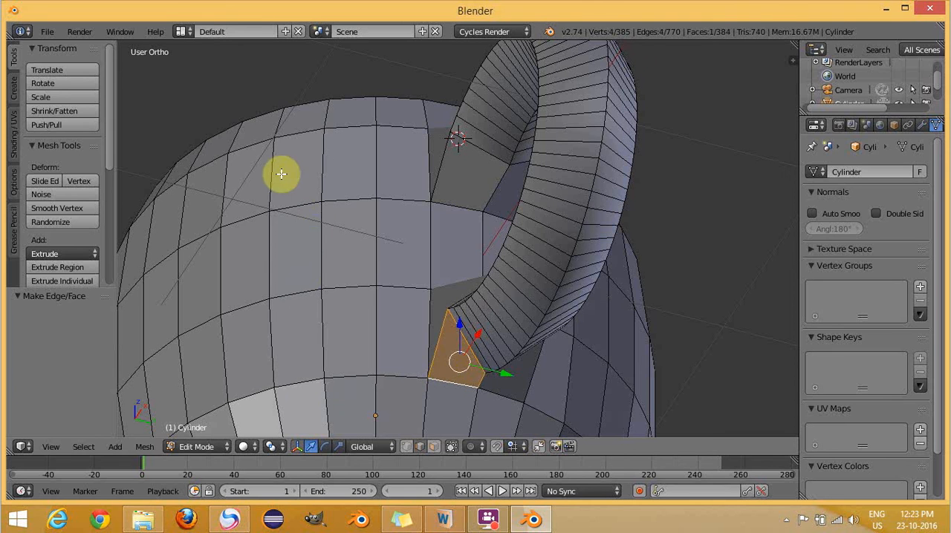
- Display the whole cup in wireframe shading from the front view
{"action": "middle_click_drag", "start_coordinate": [280, 170], "coordinate": [390, 307]}
{"action": "scroll", "coordinate": [370, 296], "scroll_direction": "down", "scroll_amount": 3}
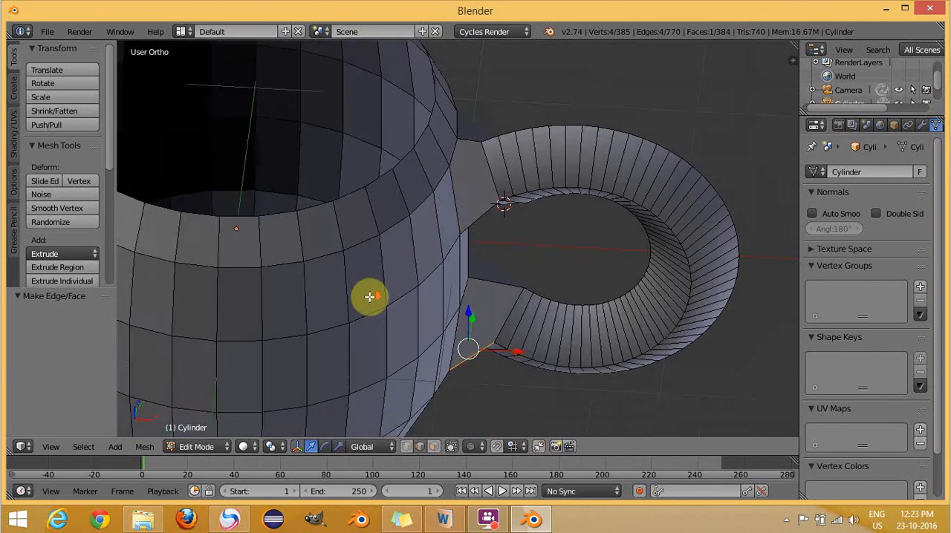
{"action": "scroll", "coordinate": [384, 291], "scroll_direction": "down", "scroll_amount": 2}
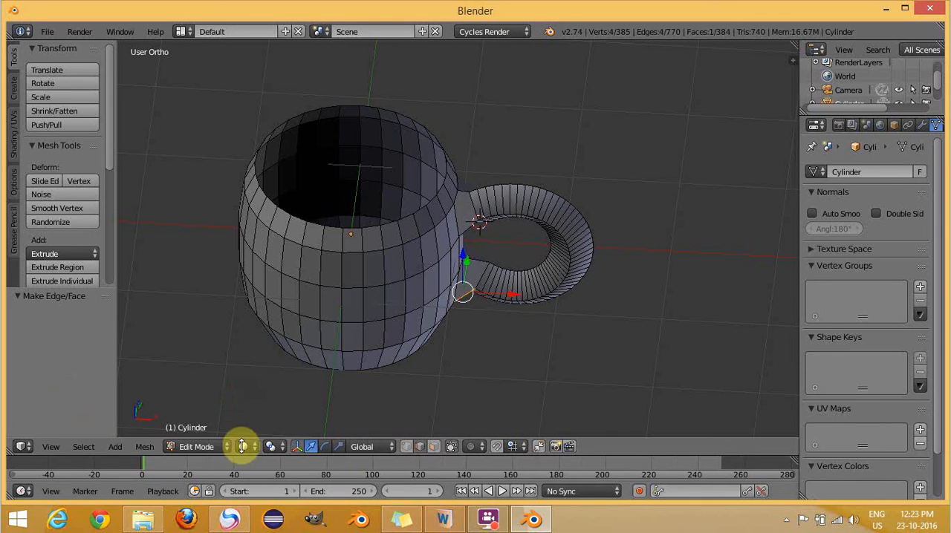
{"action": "left_click", "coordinate": [242, 448]}
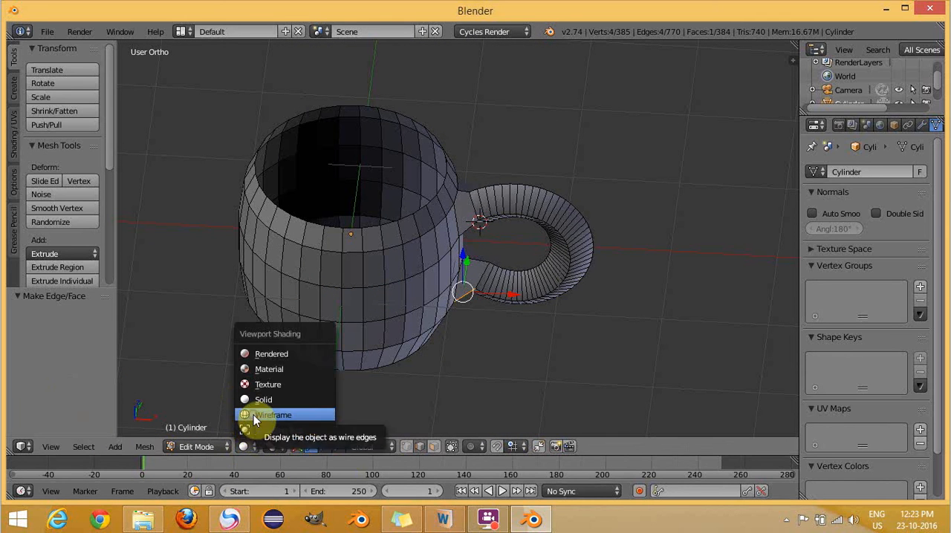
{"action": "left_click", "coordinate": [253, 416]}
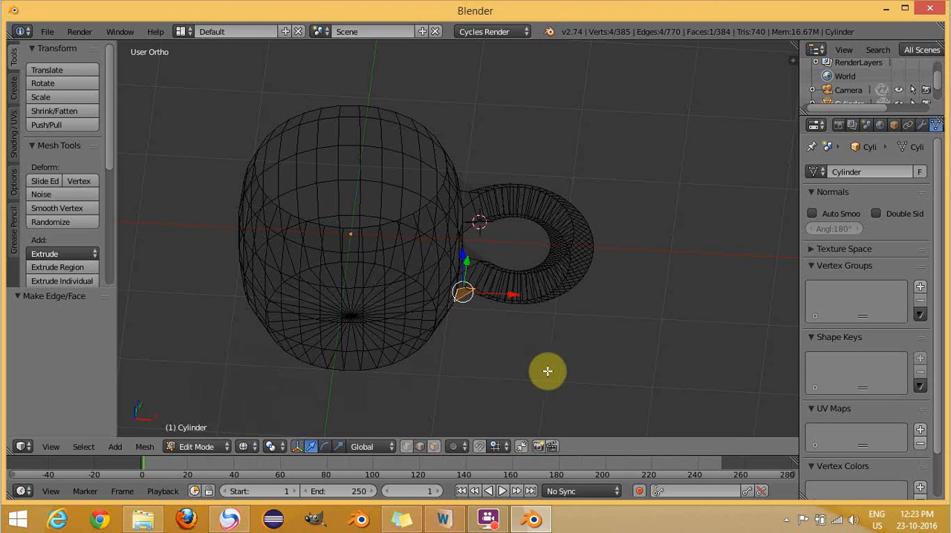
{"action": "key", "text": "KP_1"}
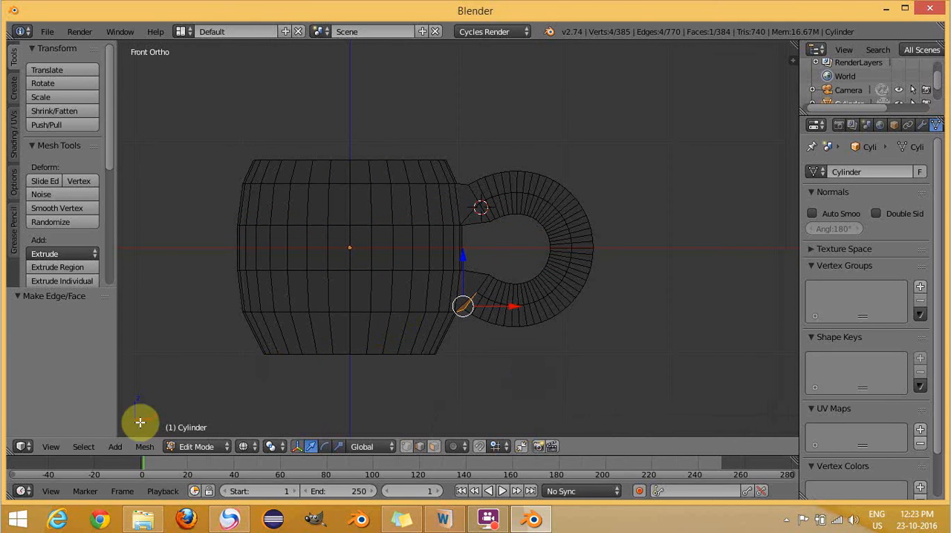
- Switch to vertex selection, clear the current selection and box-select only the cup's top rim vertices
{"action": "left_click", "coordinate": [420, 447]}
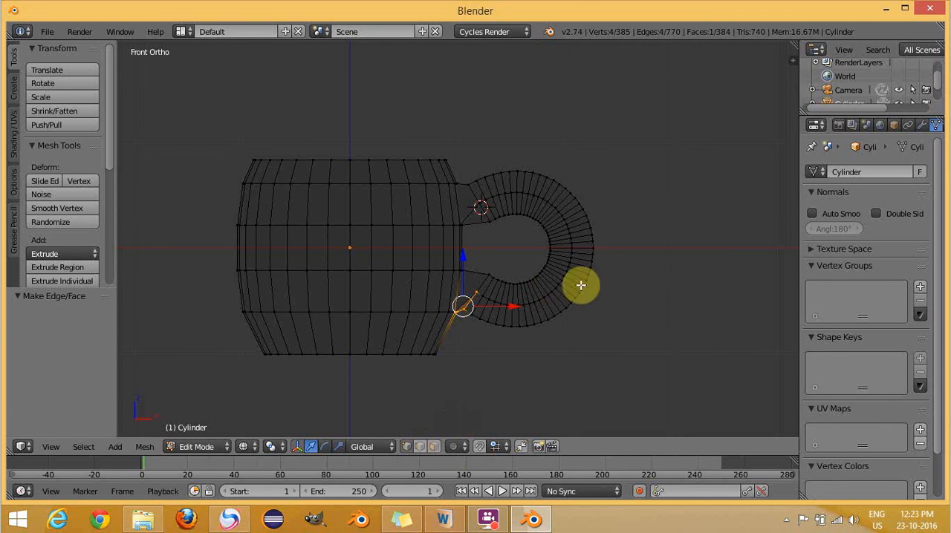
{"action": "key", "text": "a"}
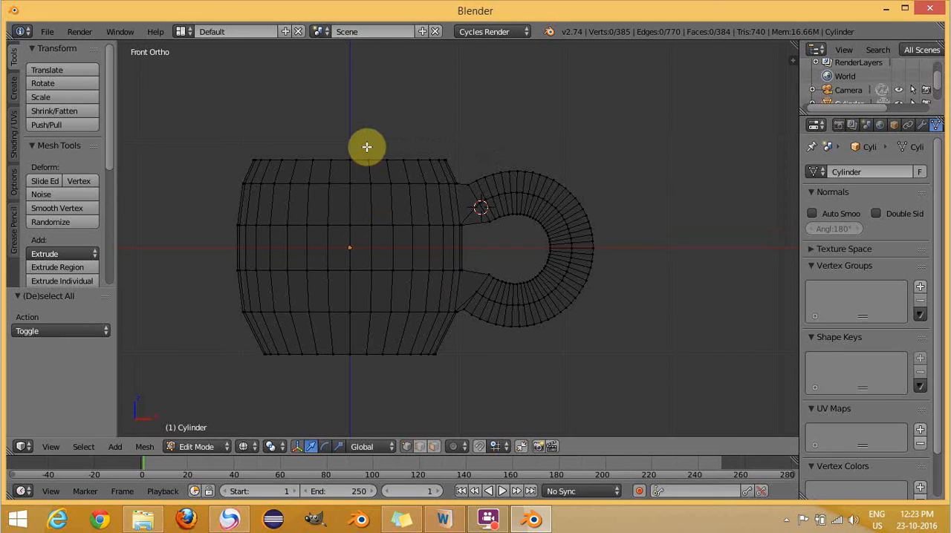
{"action": "key", "text": "b"}
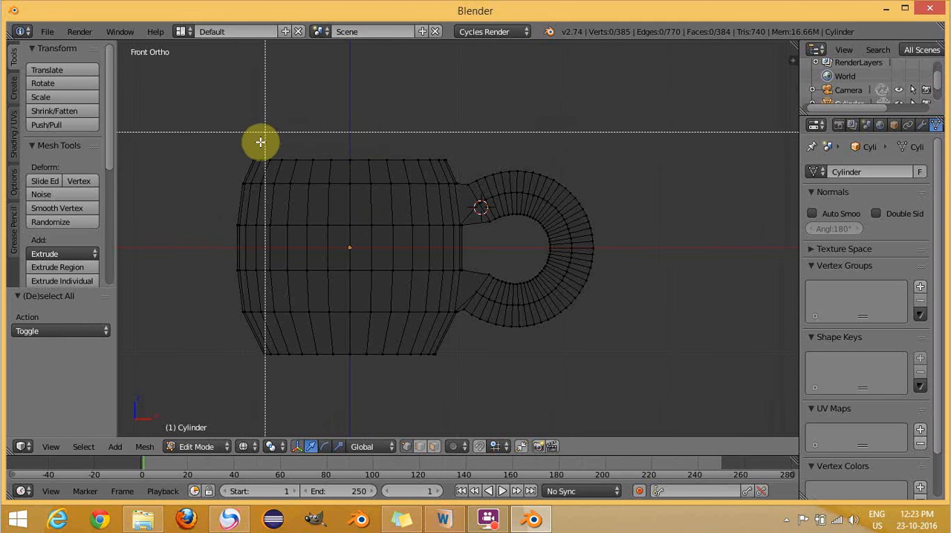
{"action": "left_click_drag", "start_coordinate": [242, 149], "coordinate": [467, 166]}
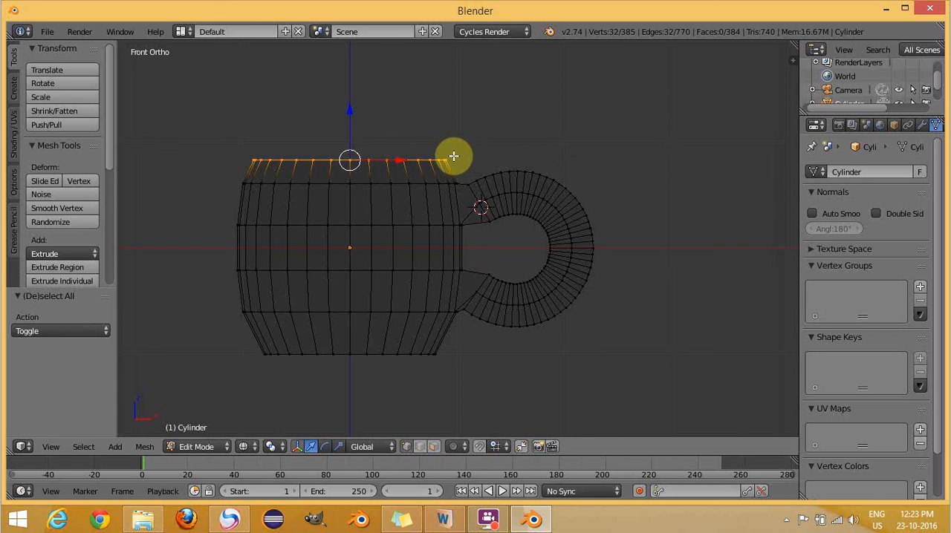
- Extrude the top rim in place and scale the new loop to 0.8 to form the rim's thickness
{"action": "key", "text": "e"}
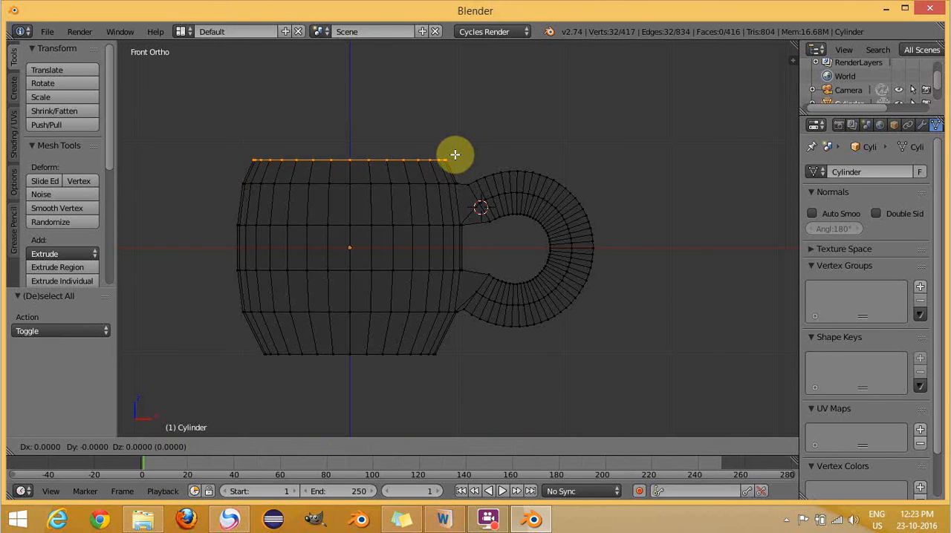
{"action": "left_click", "coordinate": [455, 154]}
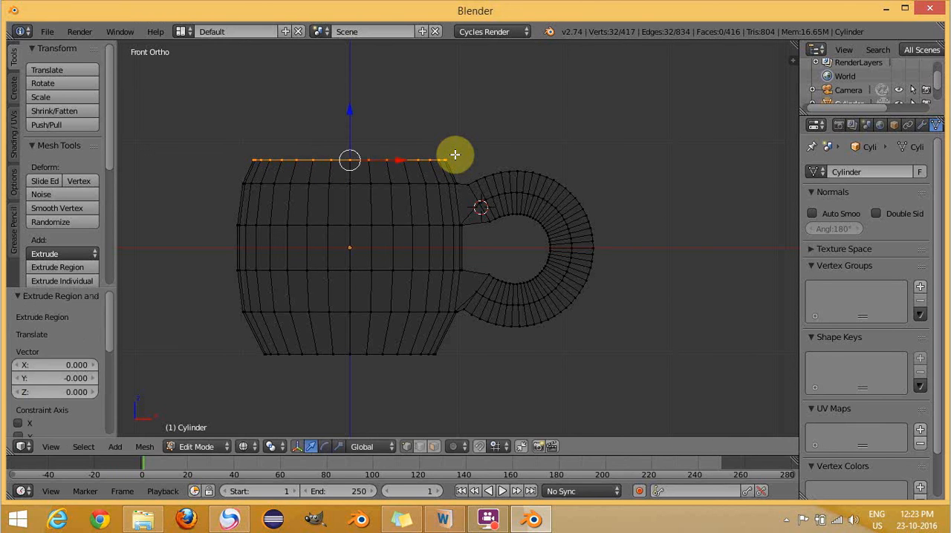
{"action": "middle_click_drag", "start_coordinate": [545, 114], "coordinate": [544, 138]}
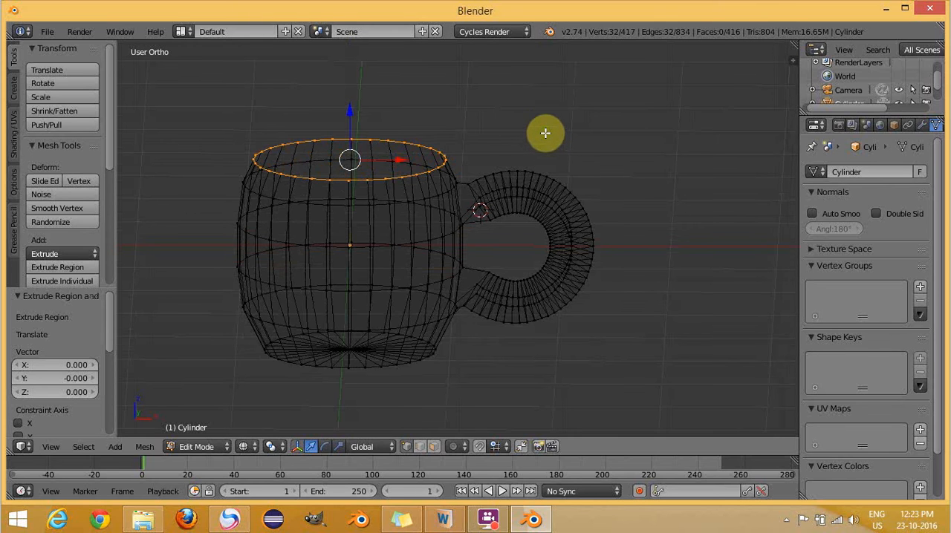
{"action": "key", "text": "KP_1"}
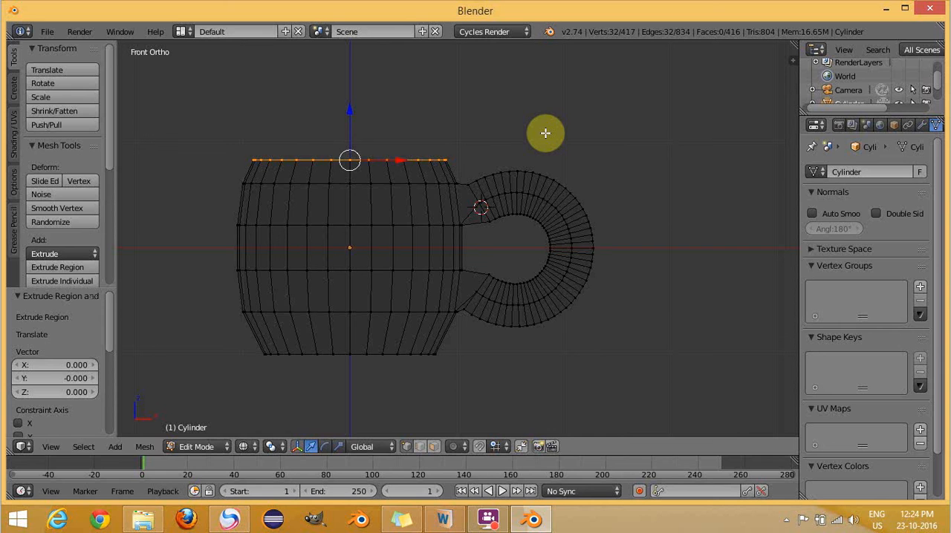
{"action": "key", "text": "s"}
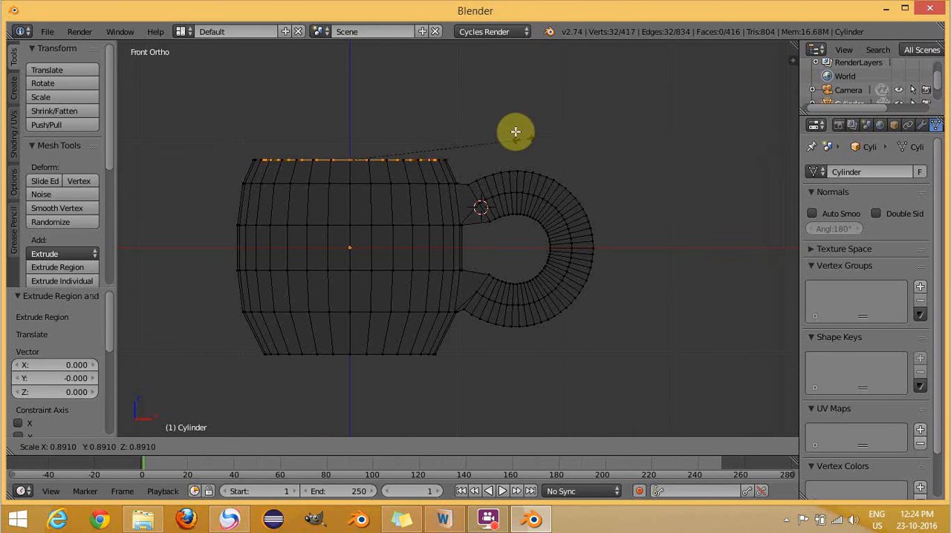
{"action": "type", "text": "0.8"}
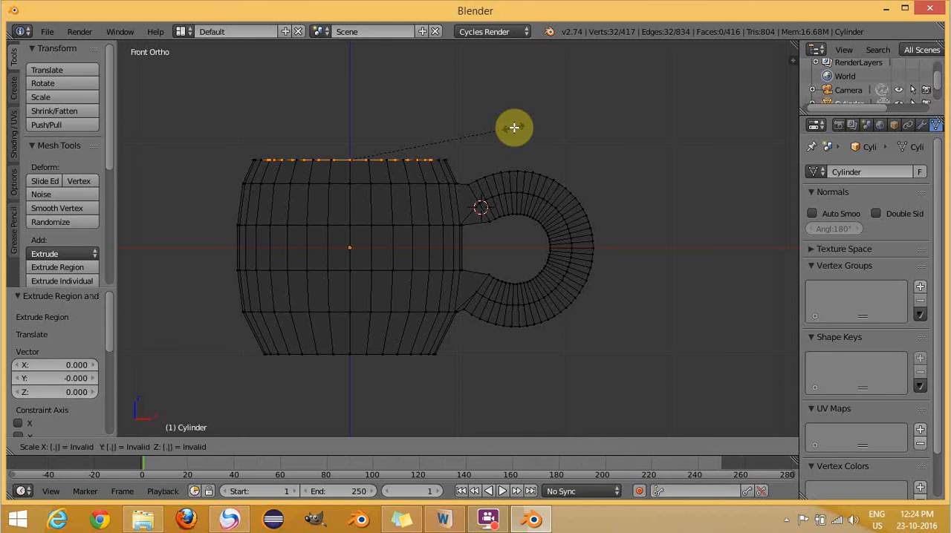
{"action": "key", "text": "Return"}
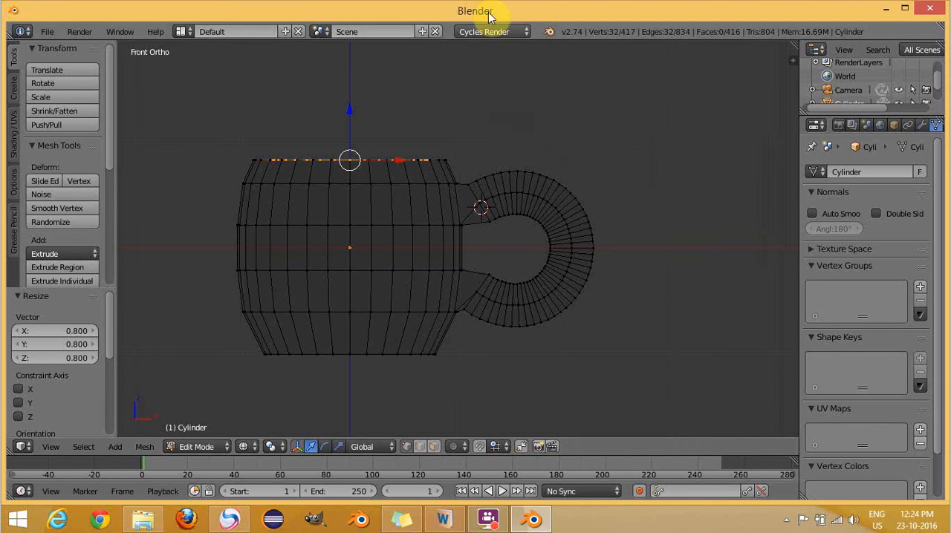
- Extrude the inner rim loop down along Z by about 0.22, level with the wall's second ring, and scale it by about 1.13
{"action": "middle_click_drag", "start_coordinate": [456, 153], "coordinate": [497, 162]}
{"action": "key", "text": "KP_1"}
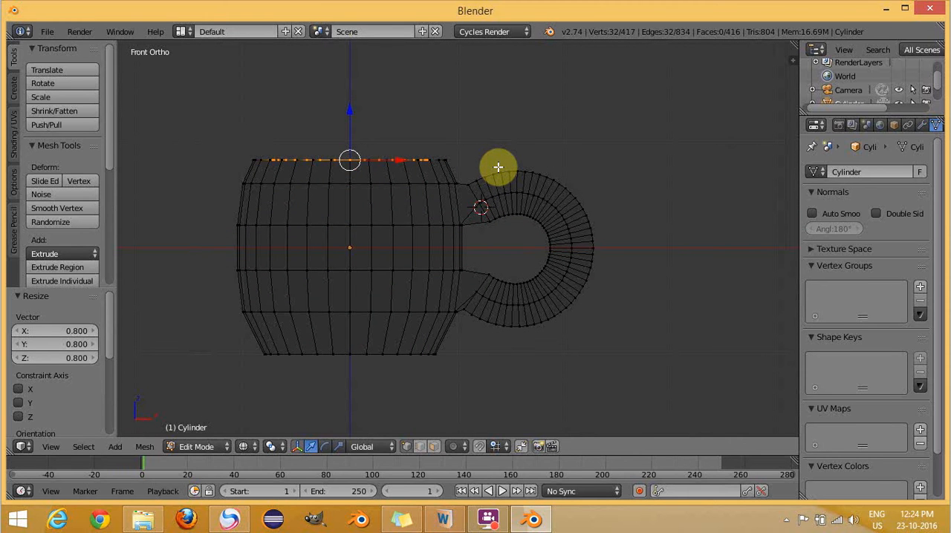
{"action": "key", "text": "e"}
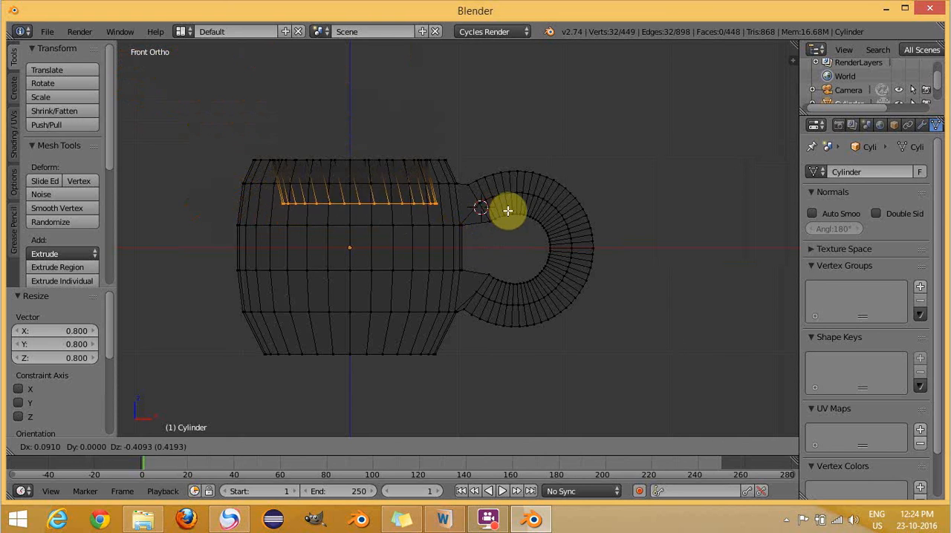
{"action": "key", "text": "z"}
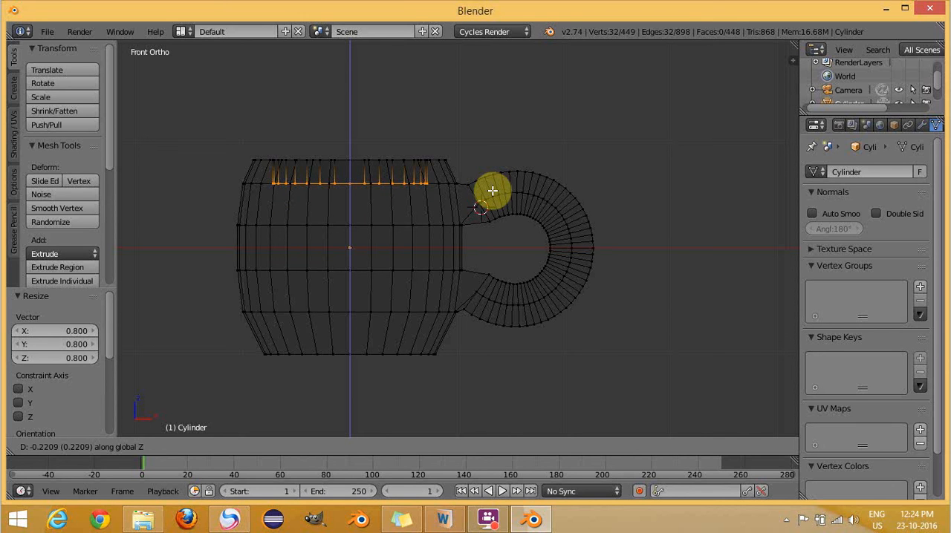
{"action": "left_click", "coordinate": [493, 191]}
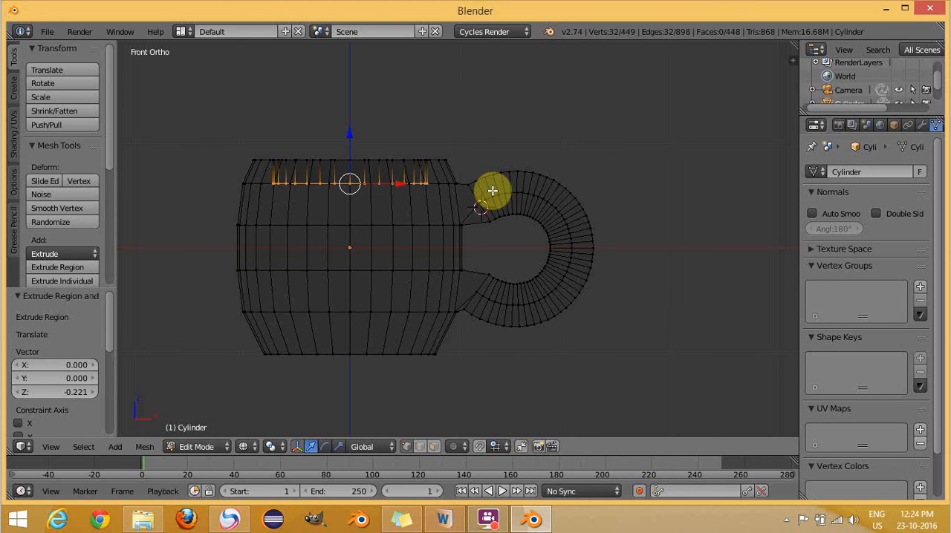
{"action": "key", "text": "s"}
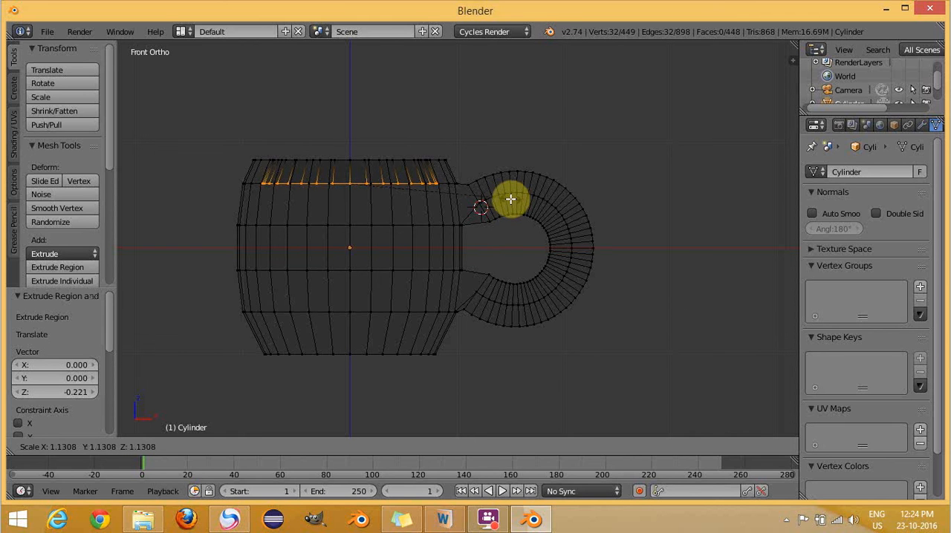
{"action": "left_click", "coordinate": [511, 199]}
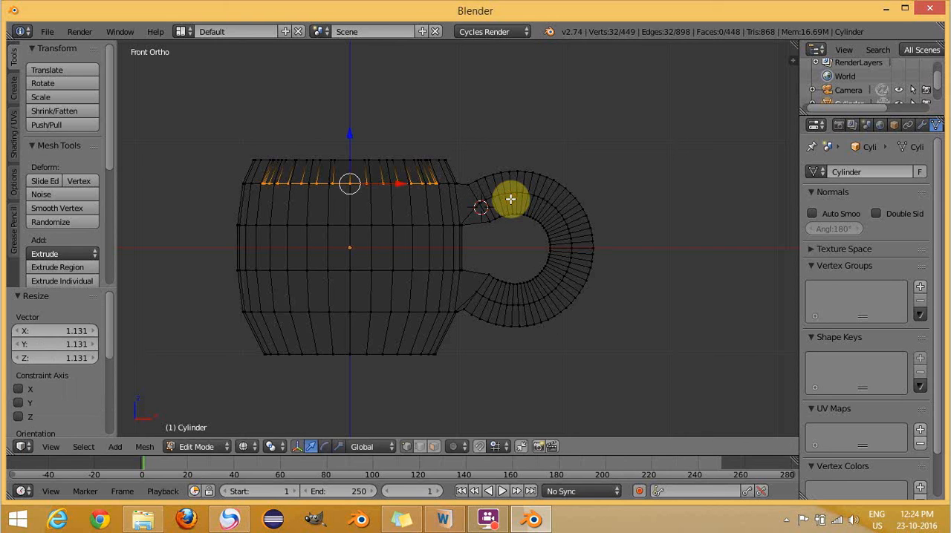
- Extrude the inner loop down along Z by about 0.39 to the wall's third ring and scale it by about 1.025
{"action": "key", "text": "e"}
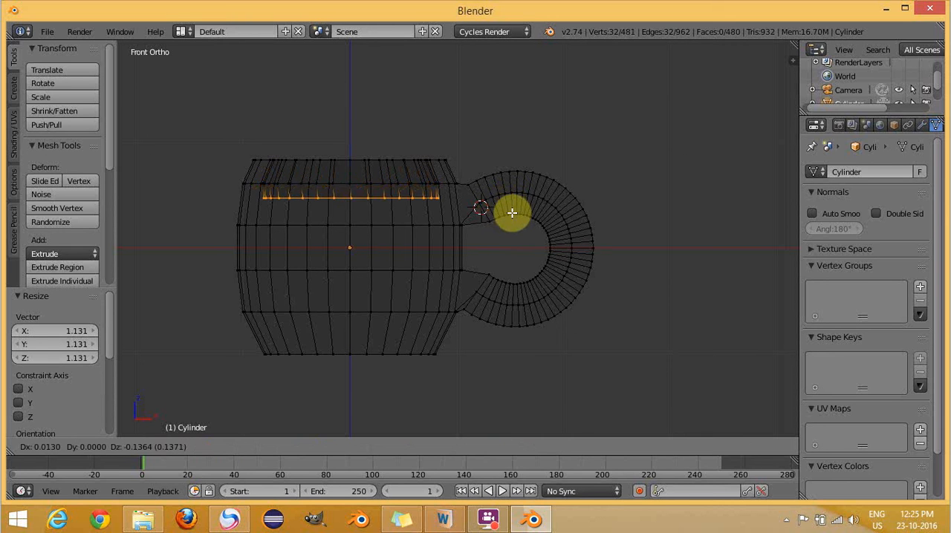
{"action": "key", "text": "z"}
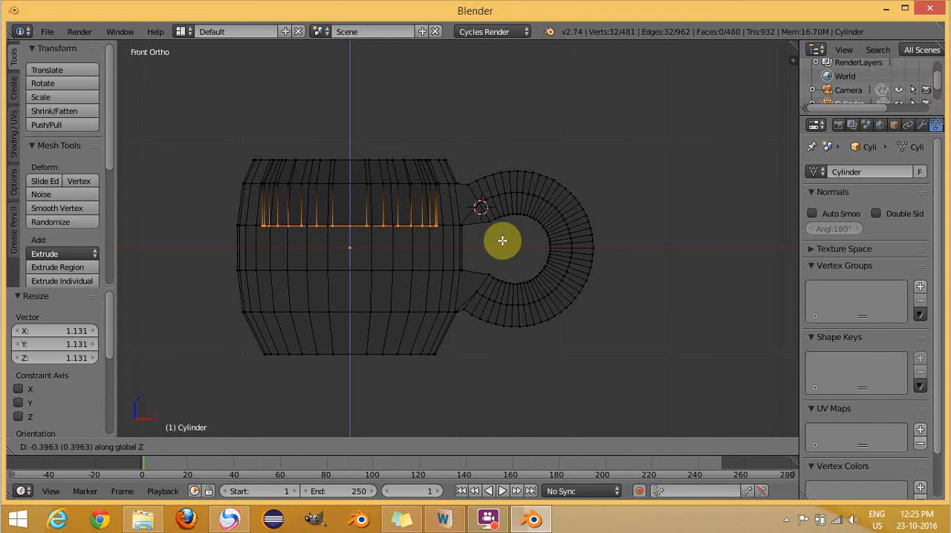
{"action": "left_click", "coordinate": [503, 240]}
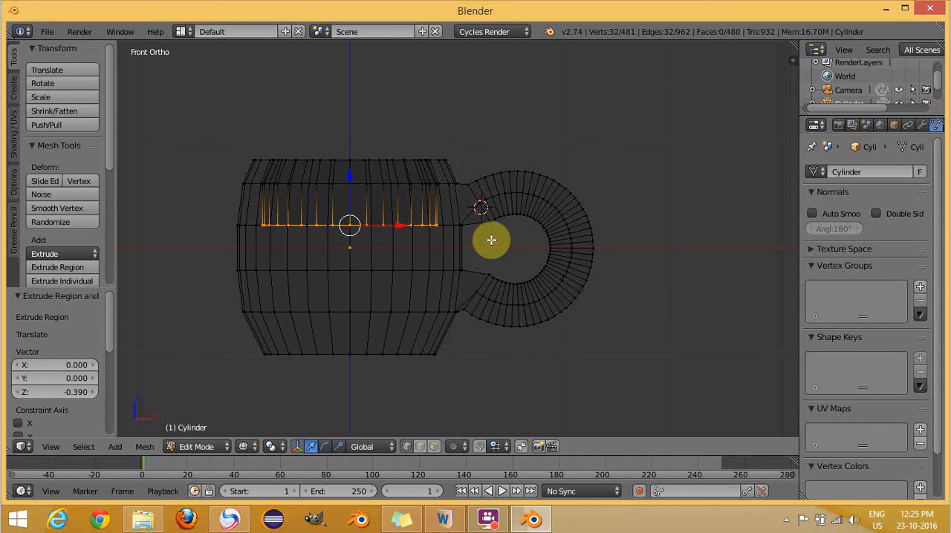
{"action": "key", "text": "s"}
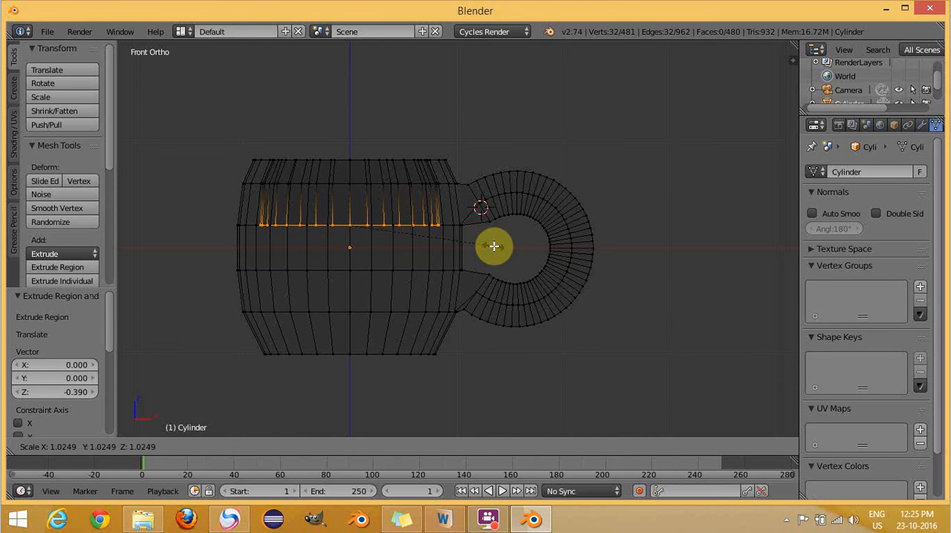
{"action": "left_click", "coordinate": [494, 246]}
- Extrude the inner loop down along Z by about 0.42 to the wall's fourth ring and scale it by about 1.014
{"action": "key", "text": "e"}
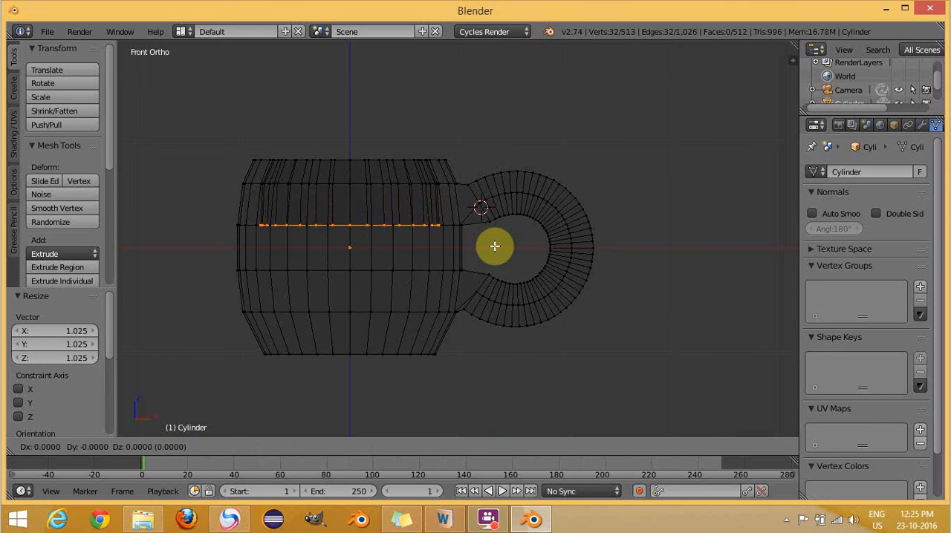
{"action": "key", "text": "z"}
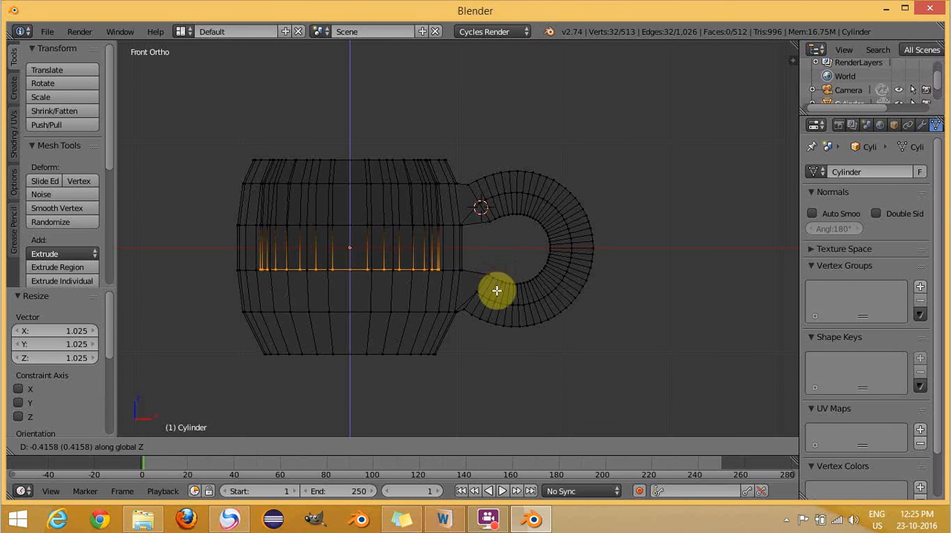
{"action": "left_click", "coordinate": [502, 291]}
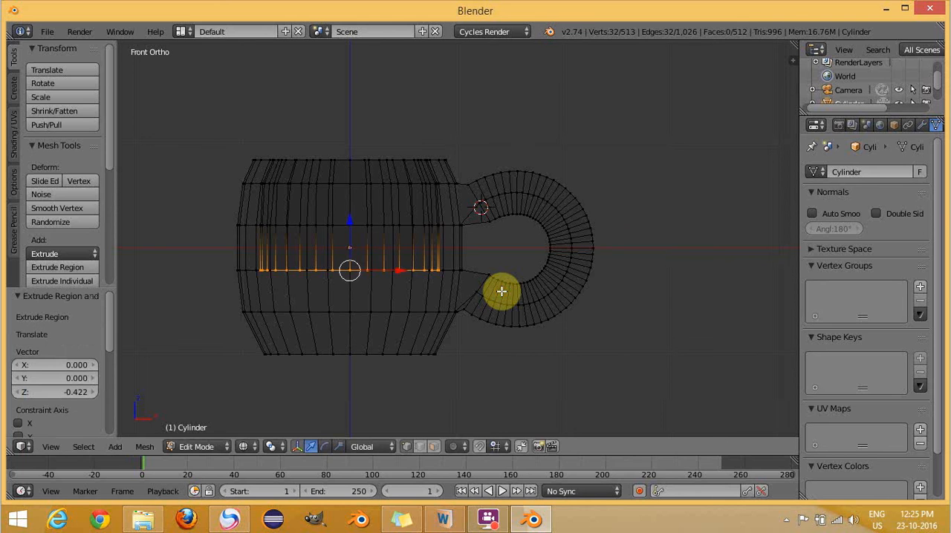
{"action": "key", "text": "s"}
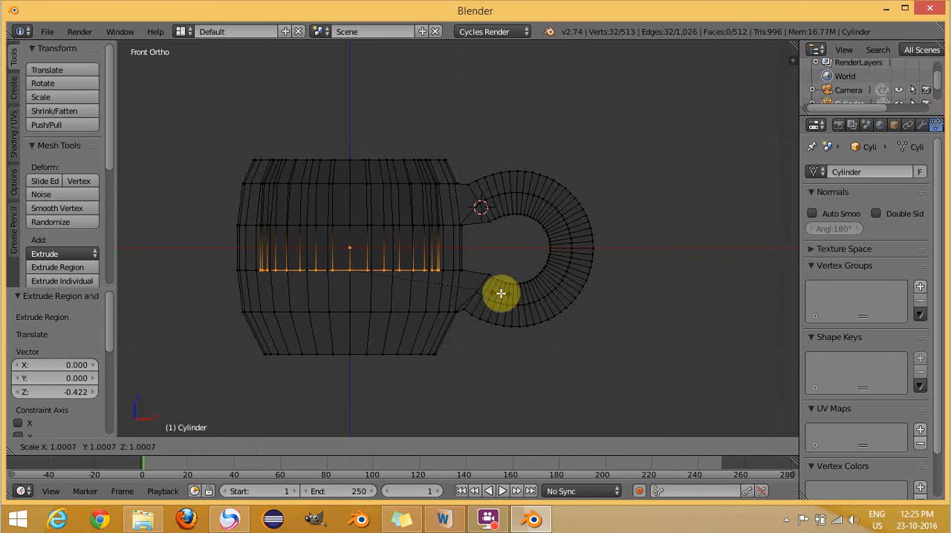
{"action": "left_click", "coordinate": [503, 294]}
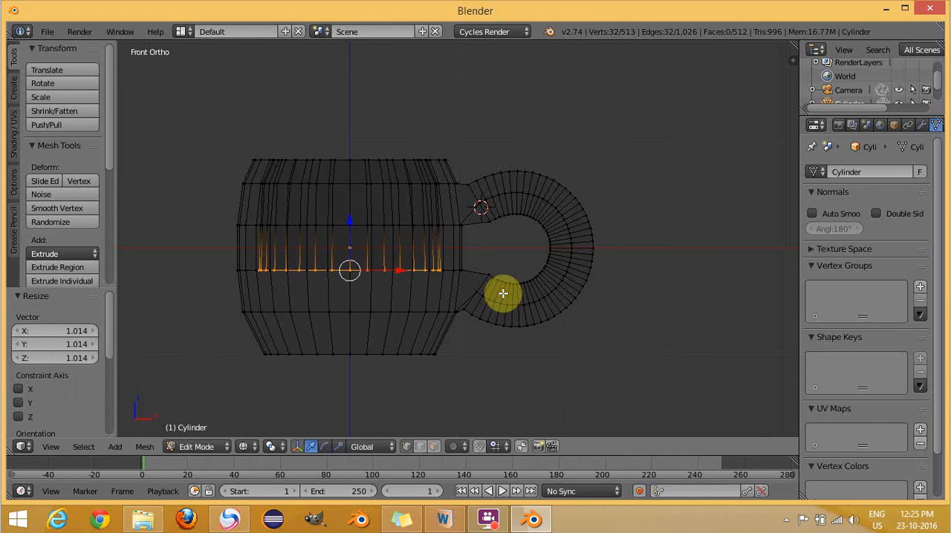
- Extrude the inner loop down along Z by about 0.38, level with the wall's fifth ring
{"action": "key", "text": "e"}
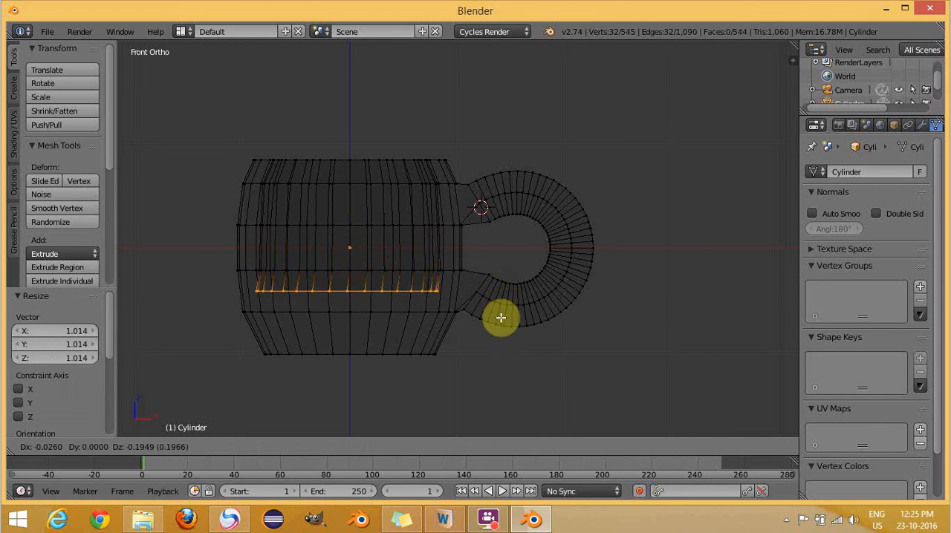
{"action": "key", "text": "z"}
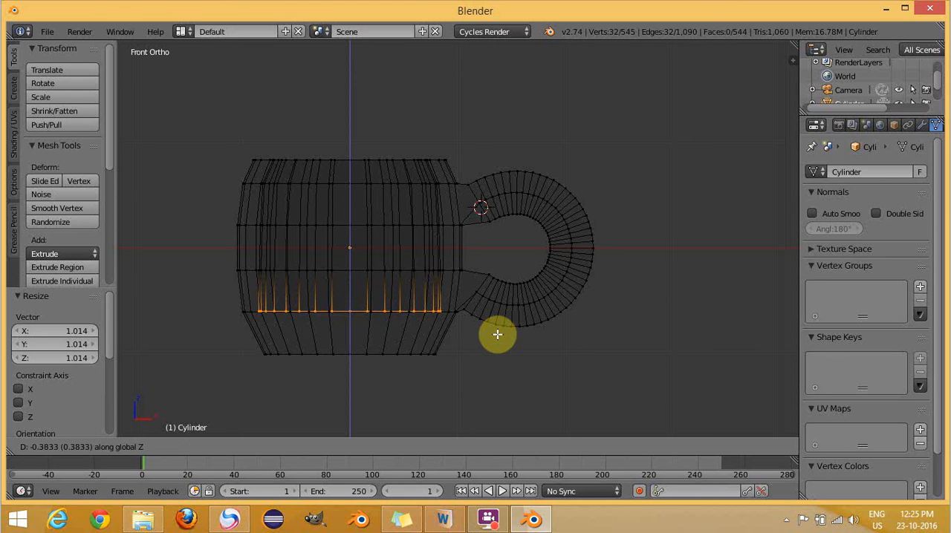
{"action": "left_click", "coordinate": [497, 334]}
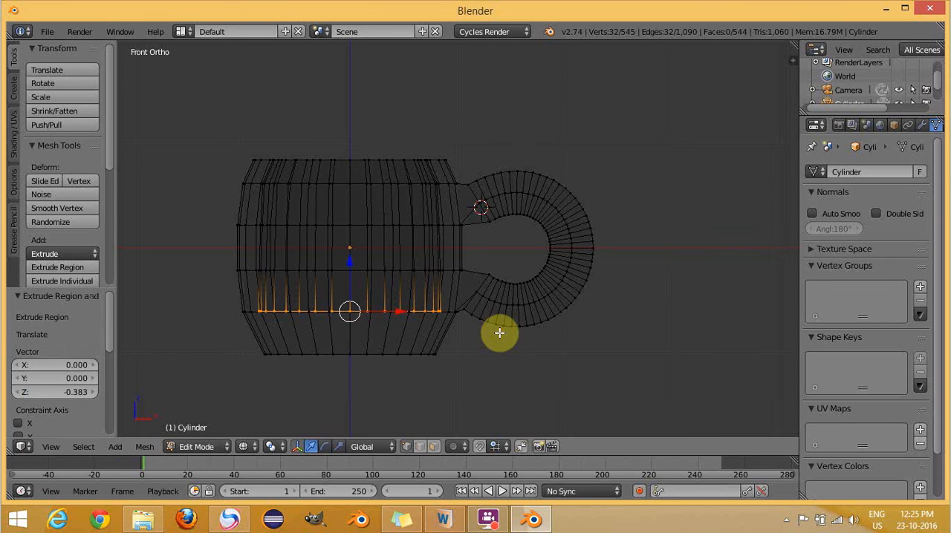
- Extrude the lowest inner loop in place twice, scaling the new loops to about 0.947 and then 0.968
{"action": "key", "text": "e"}
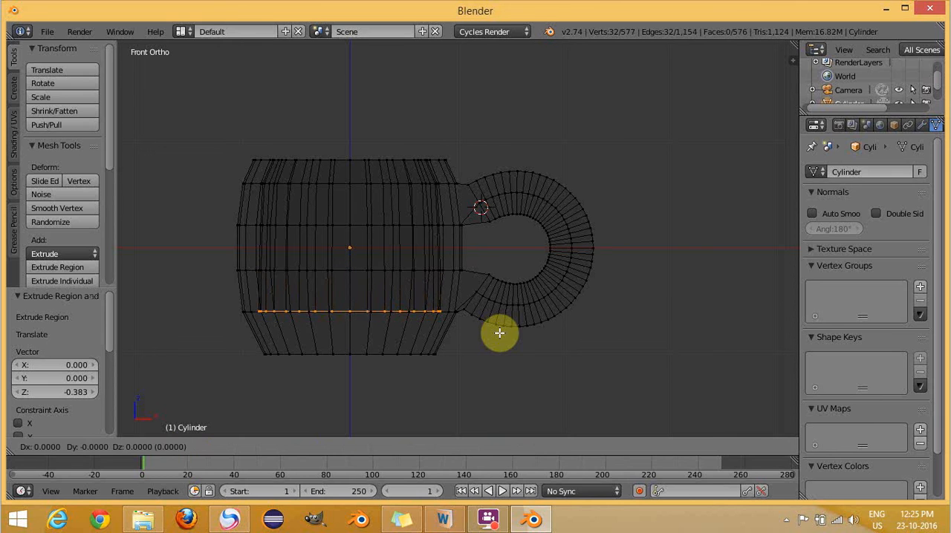
{"action": "key", "text": "s"}
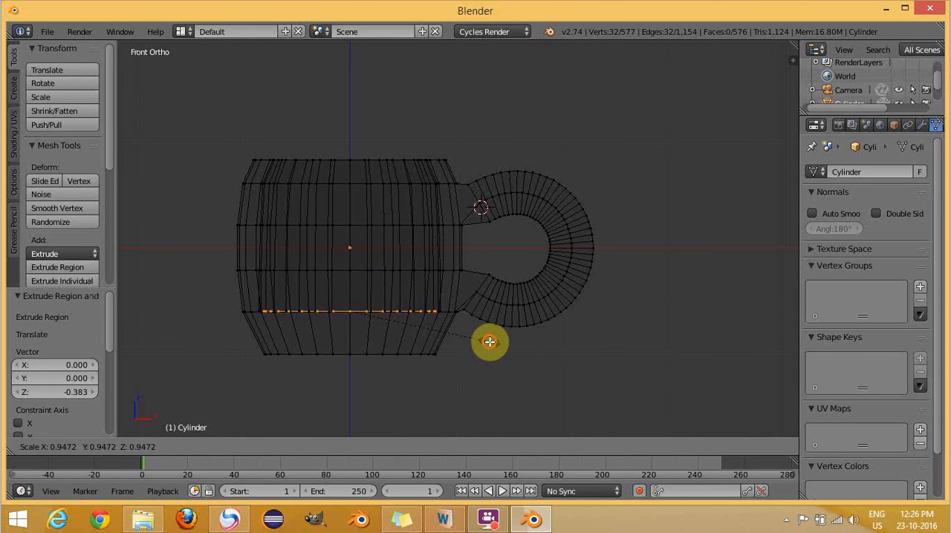
{"action": "left_click", "coordinate": [490, 341]}
{"action": "key", "text": "e"}
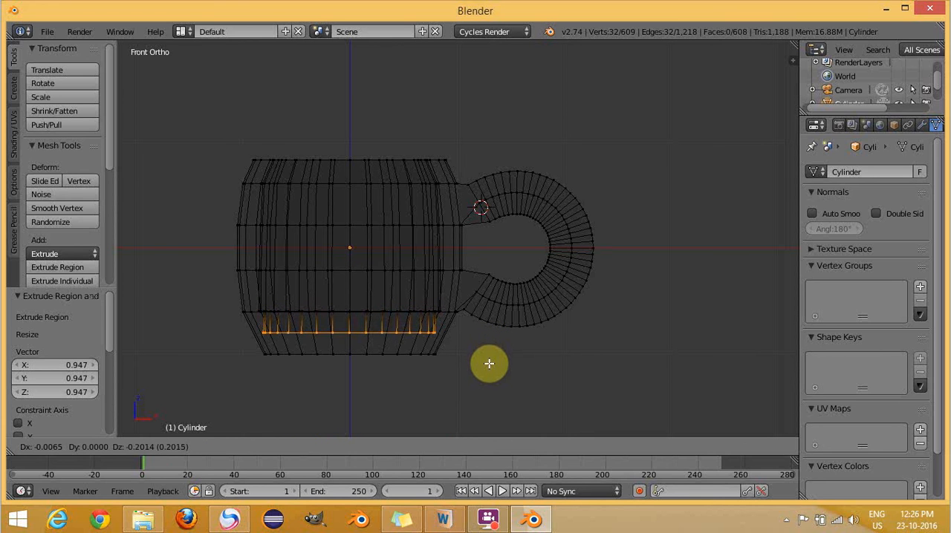
{"action": "right_click", "coordinate": [488, 363]}
{"action": "key", "text": "s"}
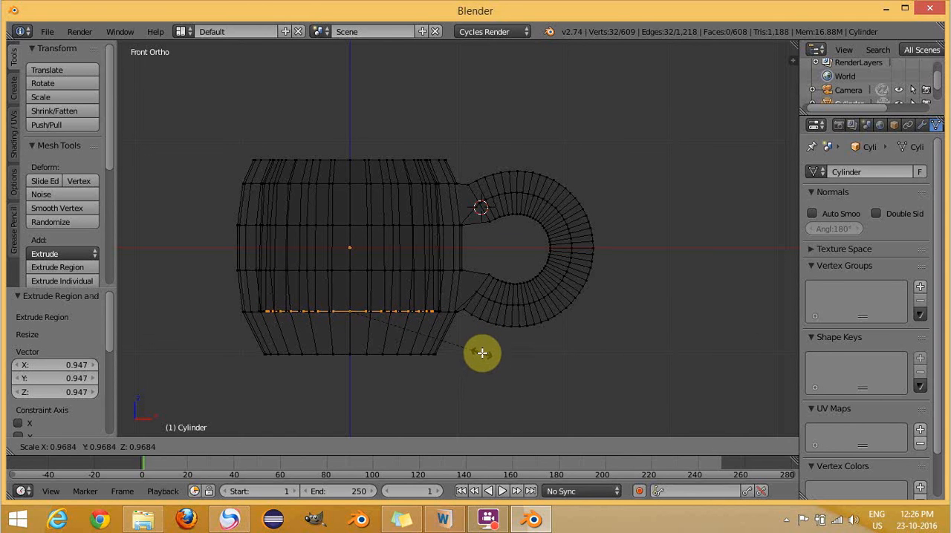
{"action": "left_click", "coordinate": [482, 353]}
- Extrude the inner loop down by about 0.21 towards the cup's base and scale it to about 0.937
{"action": "key", "text": "e"}
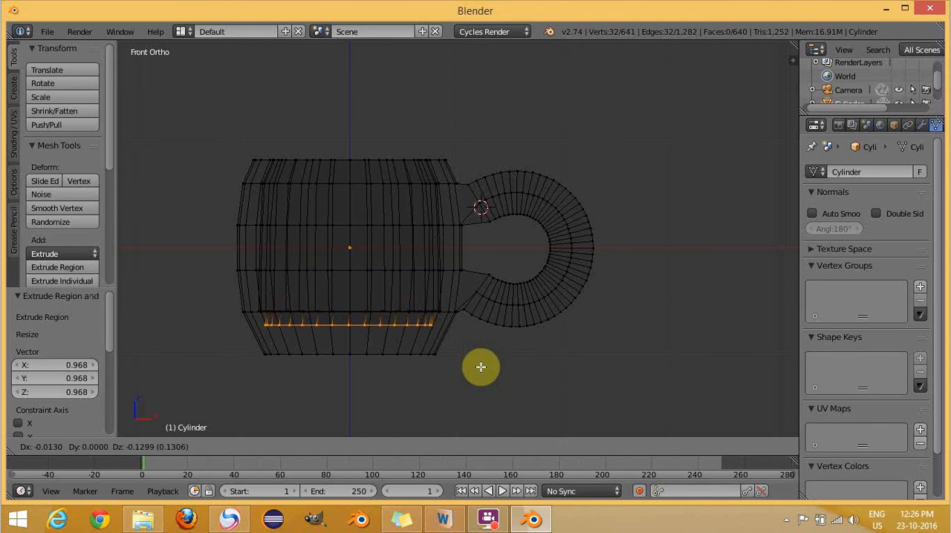
{"action": "type", "text": "z-0.1000 (0.1000) along global Z"}
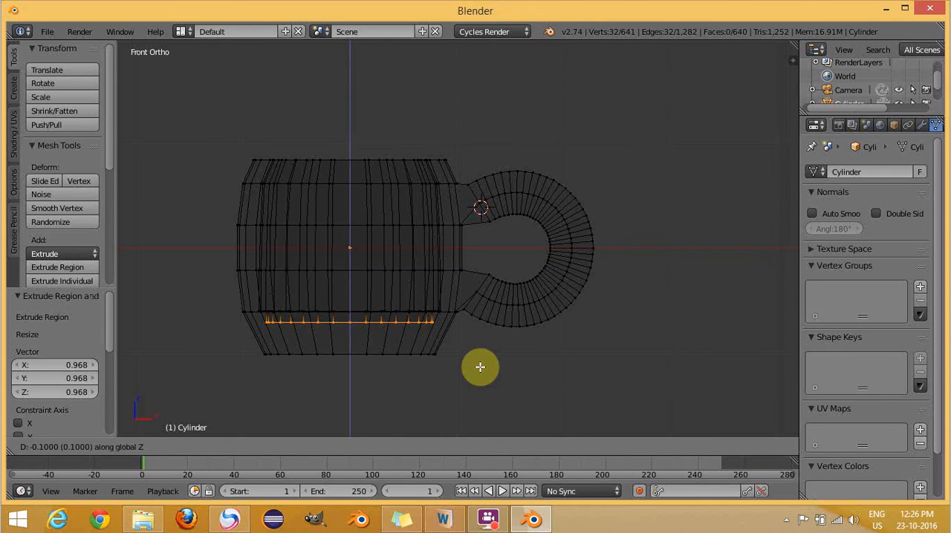
{"action": "key", "text": "ctrl+z"}
{"action": "key", "text": "ctrl+z"}
{"action": "key", "text": "ctrl+z"}
{"action": "key", "text": "ctrl+z"}
{"action": "key", "text": "ctrl+z"}
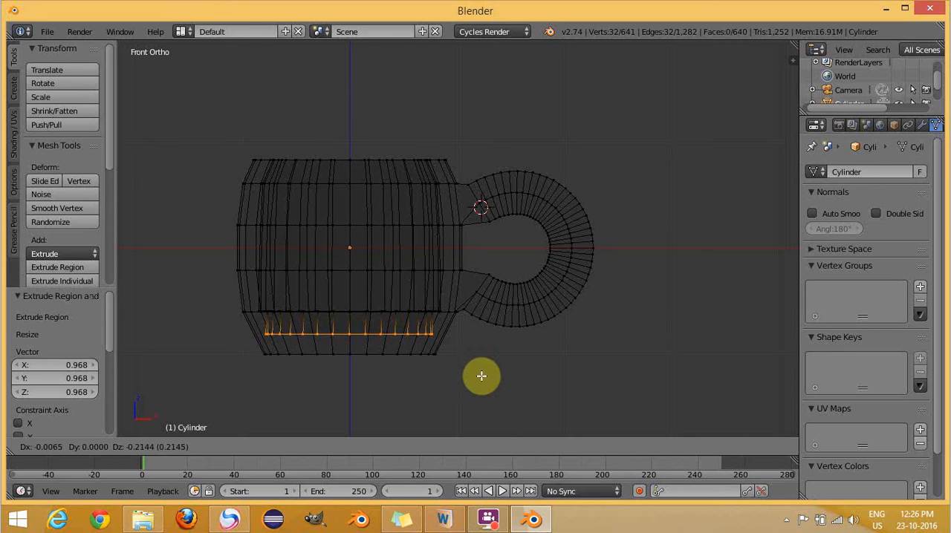
{"action": "left_click", "coordinate": [481, 376]}
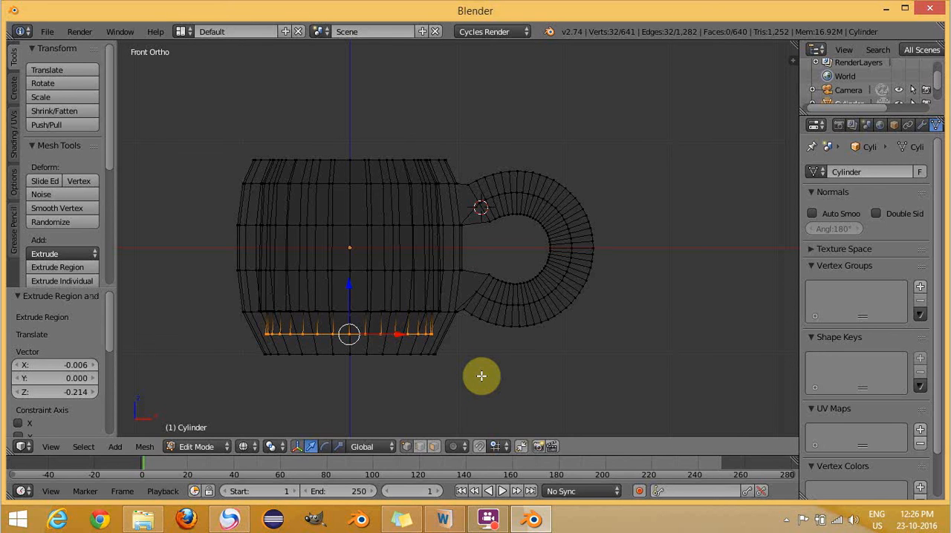
{"action": "key", "text": "s"}
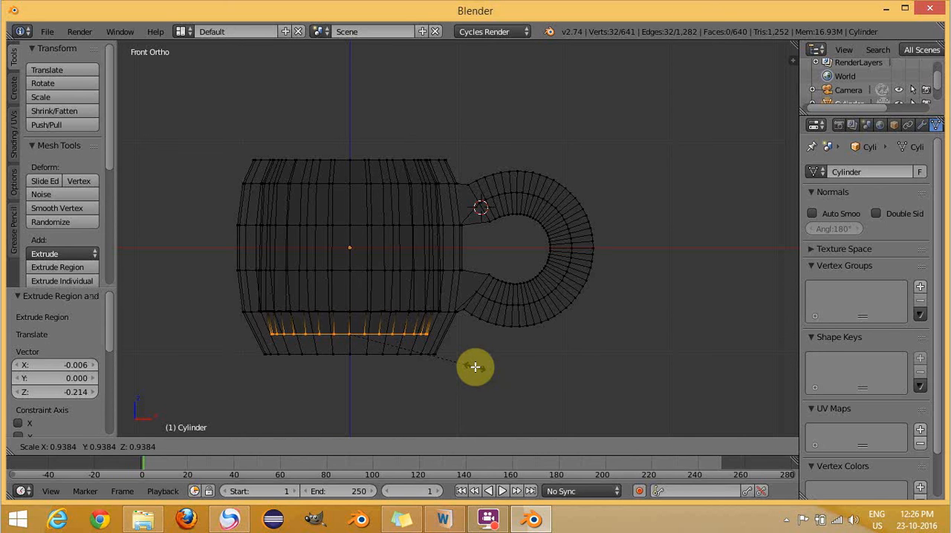
{"action": "left_click", "coordinate": [474, 367]}
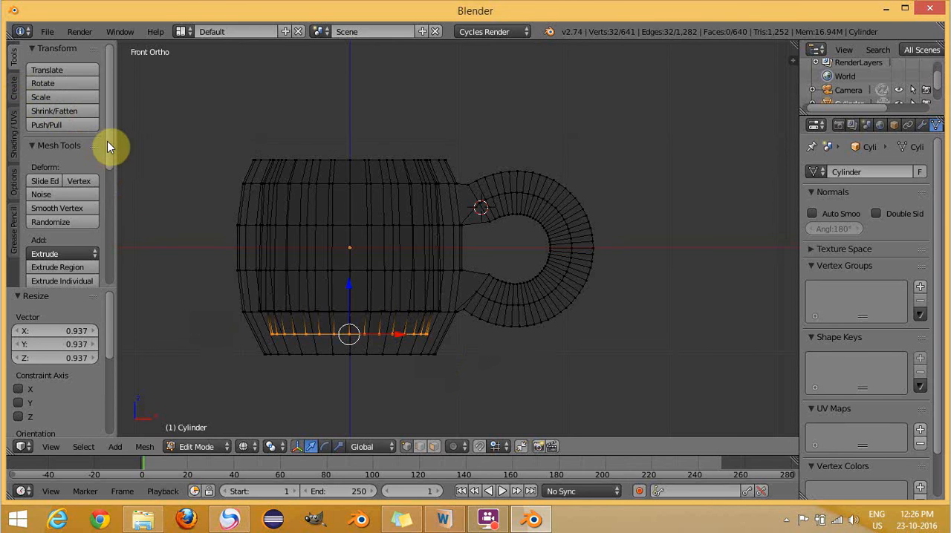
- Merge the selected loop's vertices at their center to close the cup's inner floor
{"action": "scroll", "coordinate": [107, 156], "scroll_direction": "down", "scroll_amount": 5}
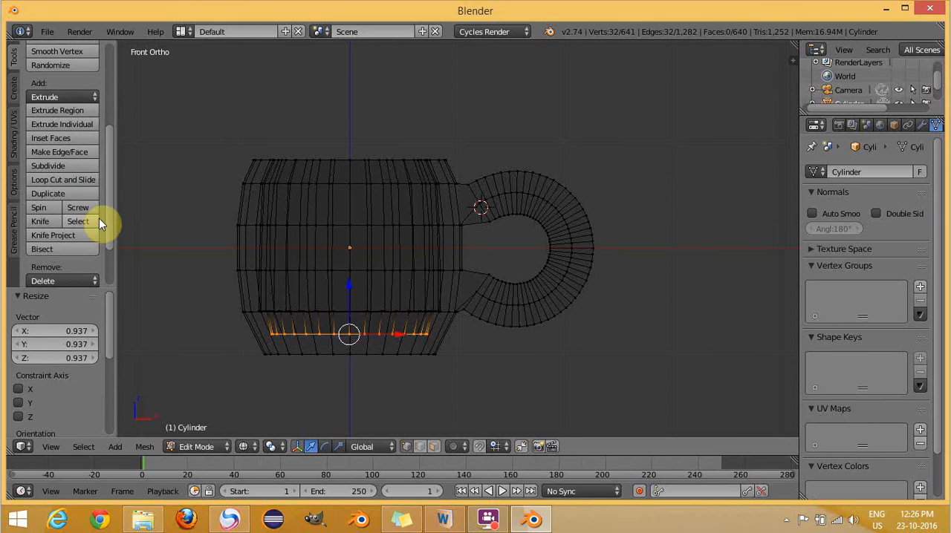
{"action": "scroll", "coordinate": [107, 217], "scroll_direction": "down", "scroll_amount": 2}
{"action": "left_click", "coordinate": [66, 230]}
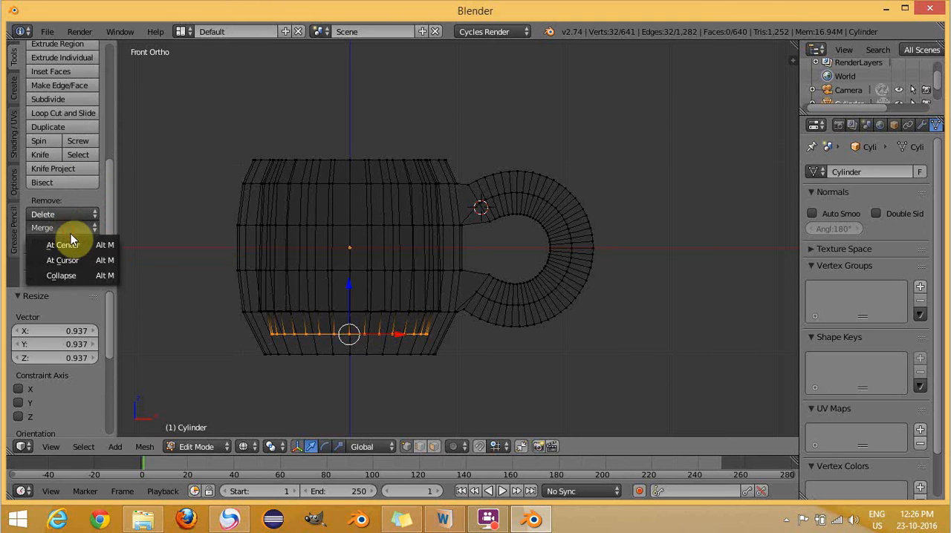
{"action": "left_click", "coordinate": [74, 244]}
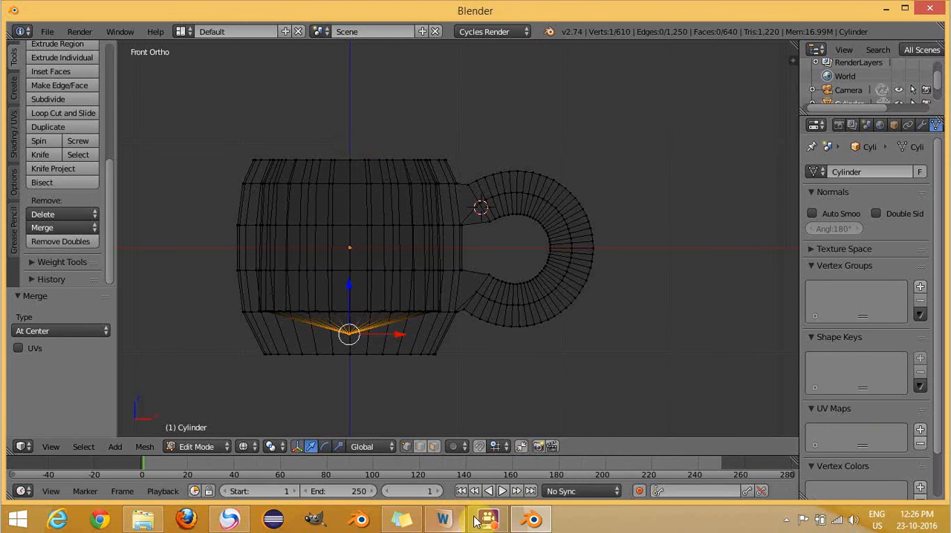
{"action": "left_click", "coordinate": [496, 523]}
{"action": "left_click", "coordinate": [776, 476]}
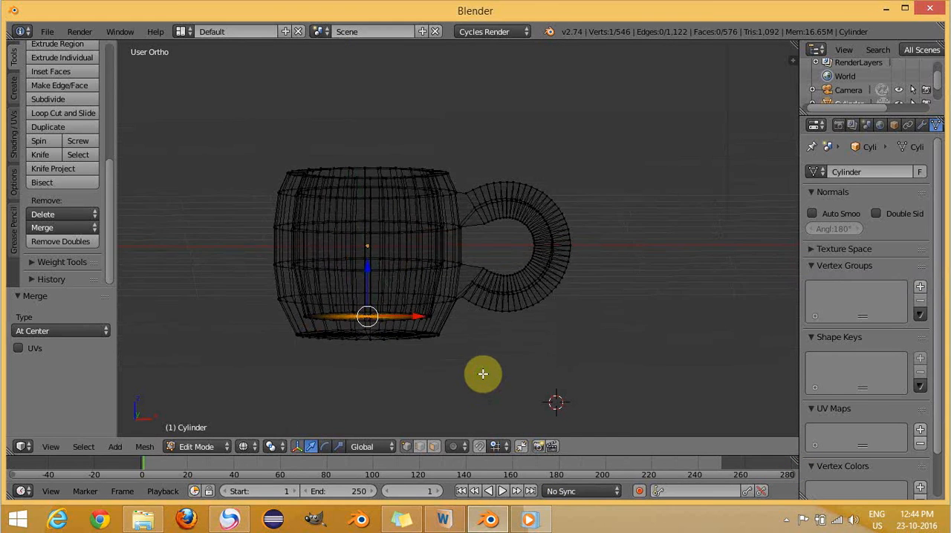
{"action": "left_click", "coordinate": [786, 520]}
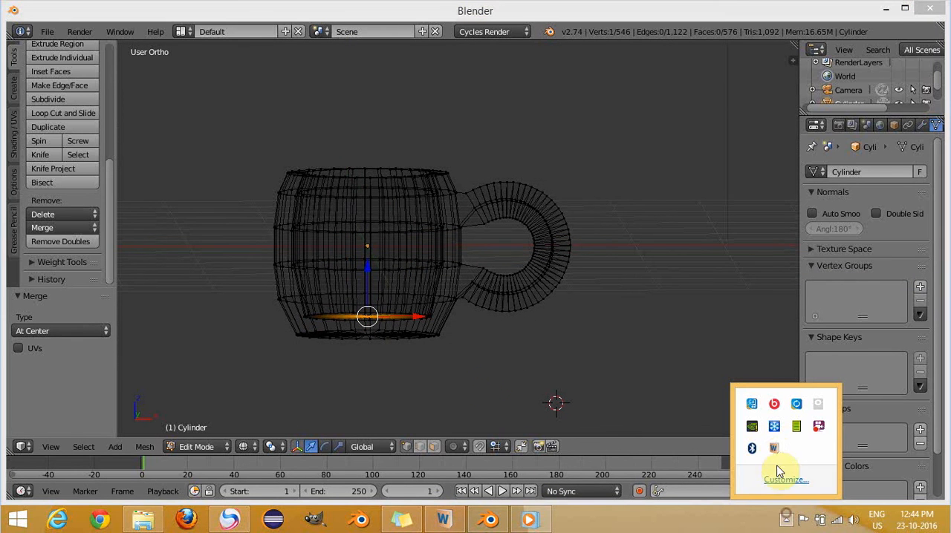
{"action": "right_click", "coordinate": [819, 429]}
{"action": "left_click", "coordinate": [534, 363]}
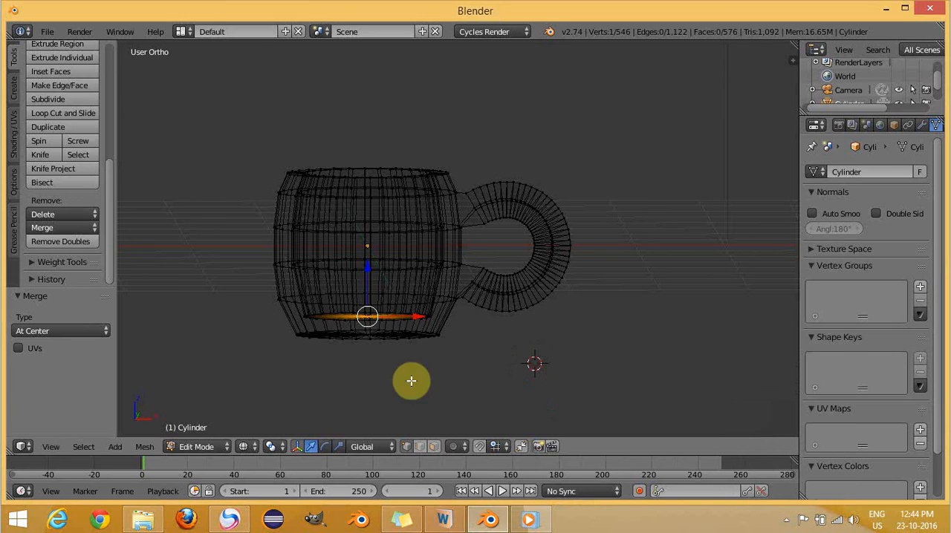
{"action": "mouse_move", "coordinate": [360, 387]}
{"action": "middle_mouse_down"}
{"action": "mouse_move", "coordinate": [348, 50]}
{"action": "mouse_move", "coordinate": [405, 325]}
{"action": "mouse_move", "coordinate": [365, 372]}
{"action": "middle_mouse_up"}
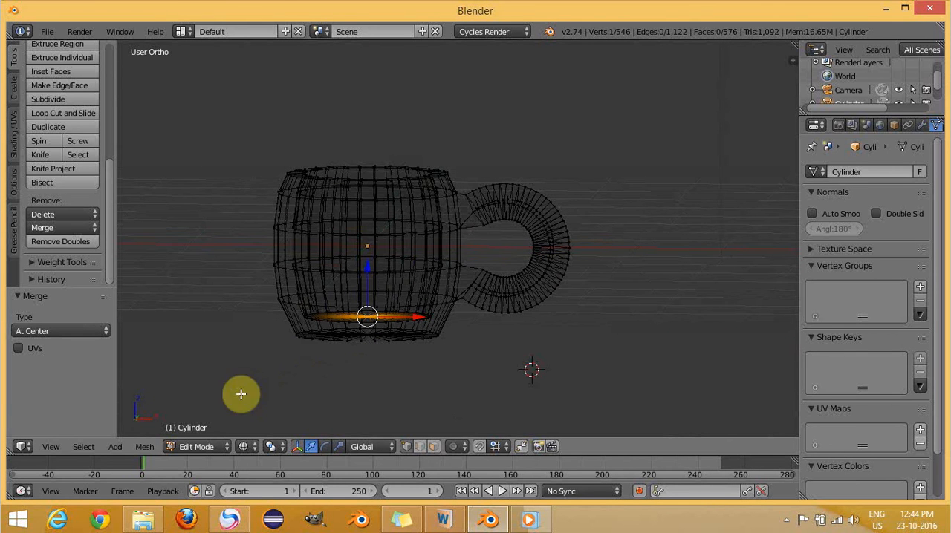
- Switch the cup to Object Mode and display it with Solid viewport shading
{"action": "left_click", "coordinate": [205, 448]}
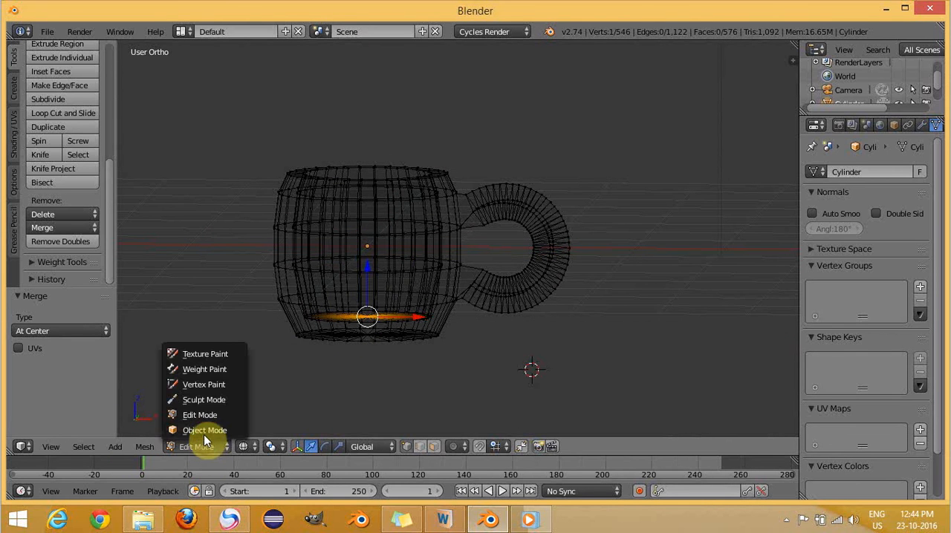
{"action": "left_click", "coordinate": [205, 431]}
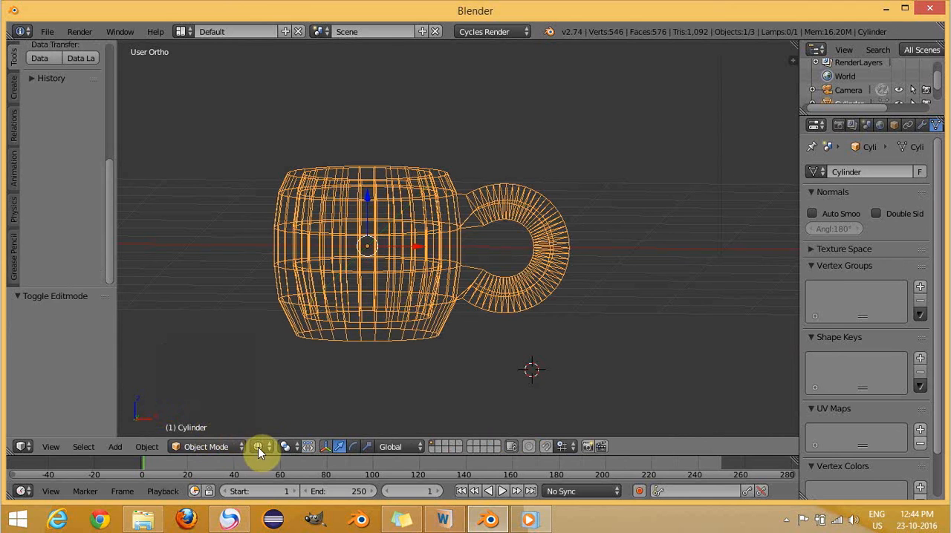
{"action": "left_click", "coordinate": [258, 447]}
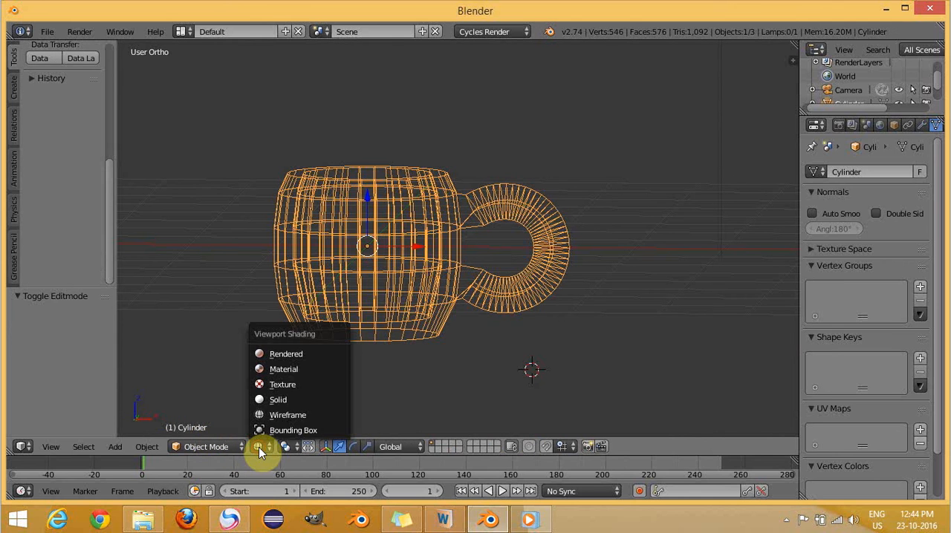
{"action": "left_click", "coordinate": [275, 402]}
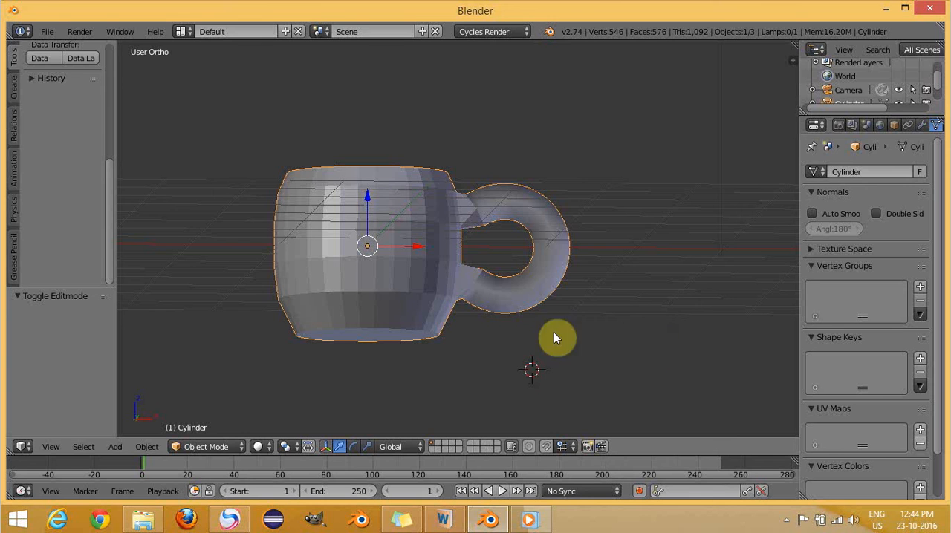
- Apply smooth shading to the cup
{"action": "scroll", "coordinate": [113, 173], "scroll_direction": "up", "scroll_amount": 1}
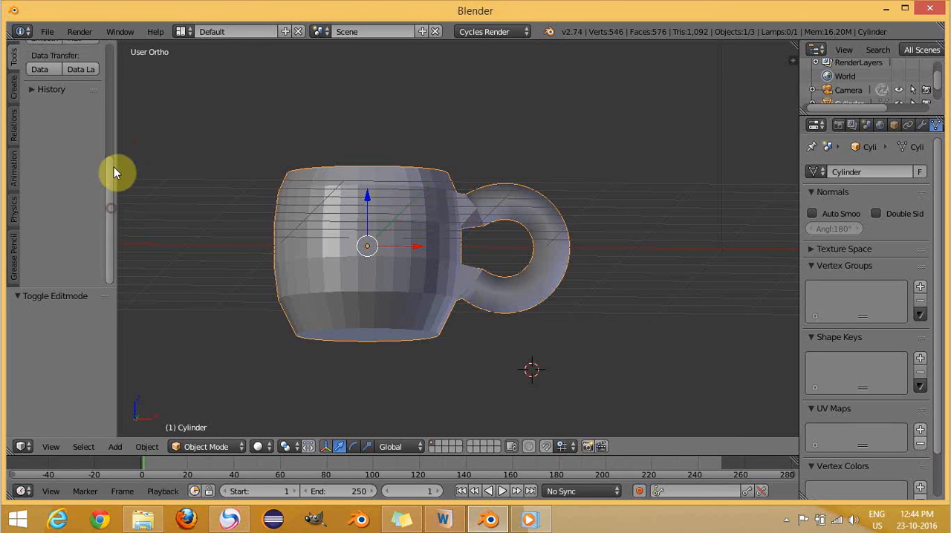
{"action": "scroll", "coordinate": [115, 164], "scroll_direction": "up", "scroll_amount": 5}
{"action": "left_click", "coordinate": [41, 210]}
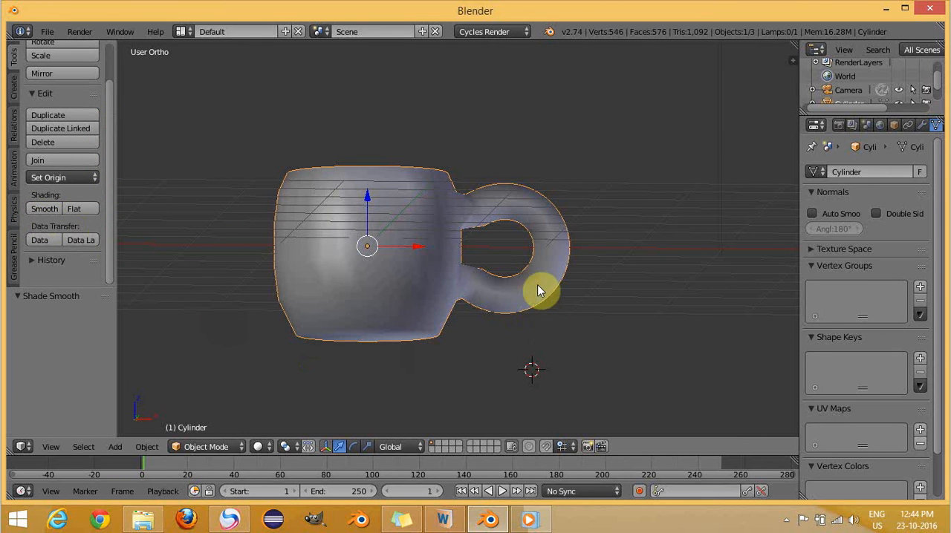
- Add a Subdivision Surface modifier to the cup and set its View subdivisions to 3
{"action": "left_click", "coordinate": [924, 128]}
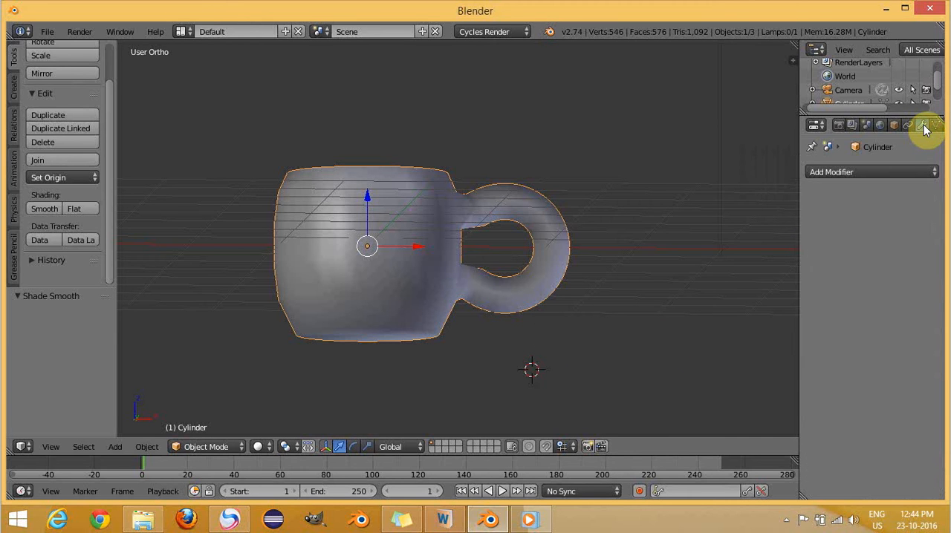
{"action": "left_click", "coordinate": [871, 174]}
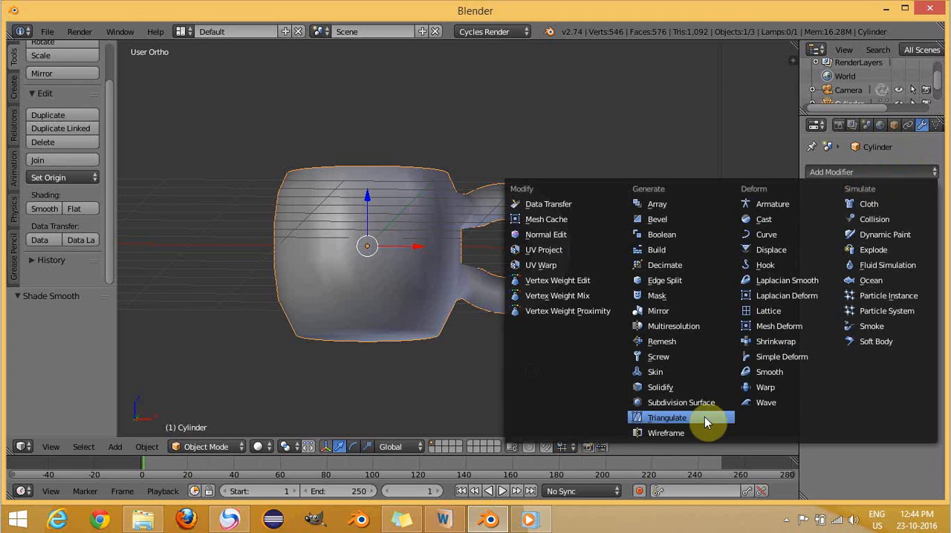
{"action": "left_click", "coordinate": [669, 402]}
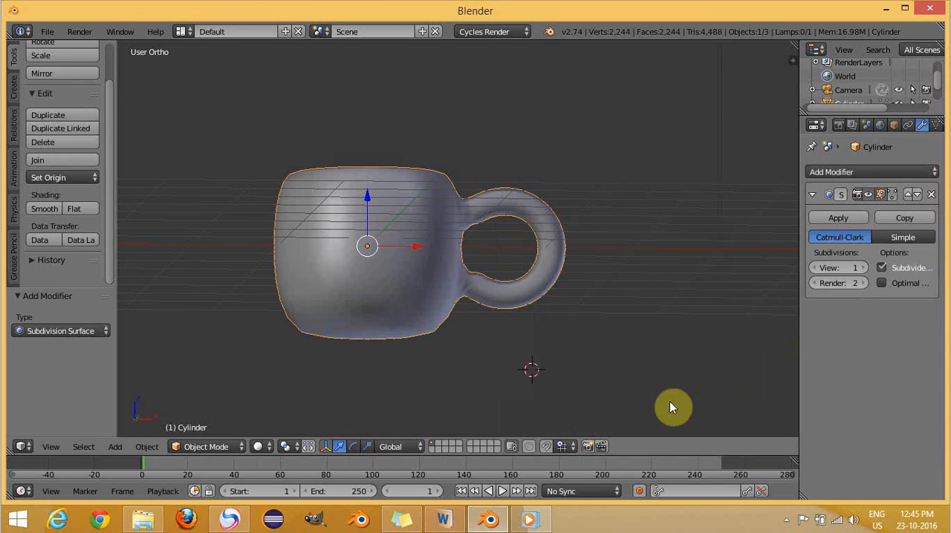
{"action": "left_click", "coordinate": [862, 269]}
{"action": "left_click", "coordinate": [862, 268]}
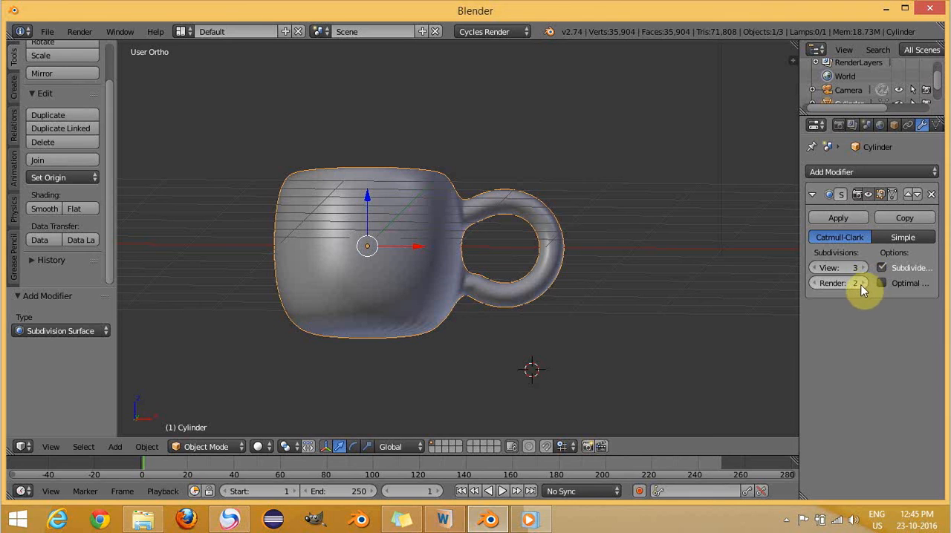
- Set the Subdivision Surface modifier's Render subdivisions to 3 and widen the properties area
{"action": "left_click", "coordinate": [862, 286]}
{"action": "left_click_drag", "start_coordinate": [798, 209], "coordinate": [773, 206]}
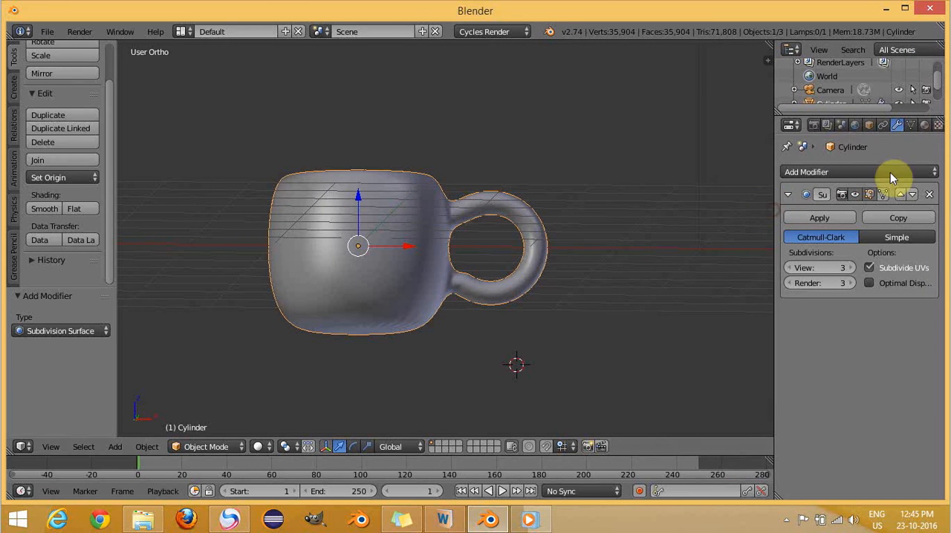
- Create a new material for the cup with a Mix Shader surface and Diffuse BSDF as its first shader
{"action": "left_click", "coordinate": [925, 126]}
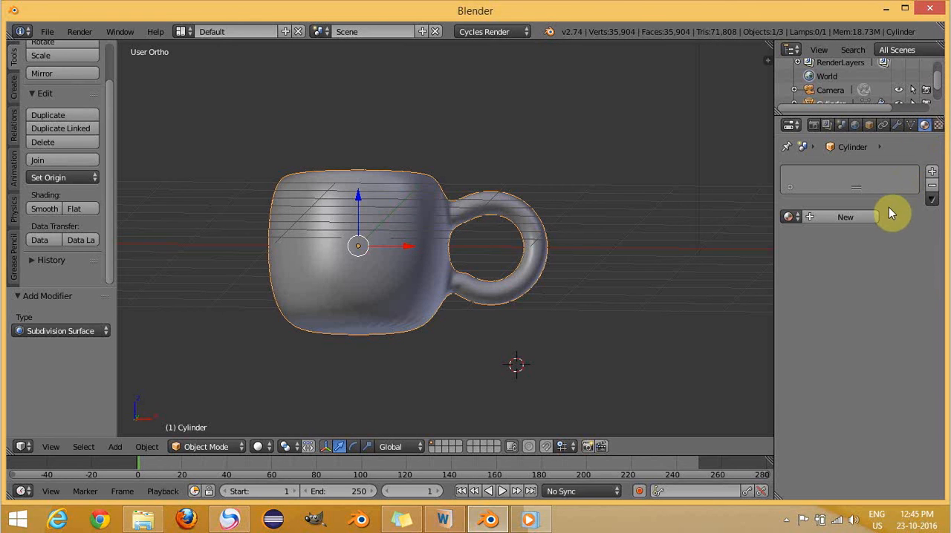
{"action": "left_click", "coordinate": [843, 217]}
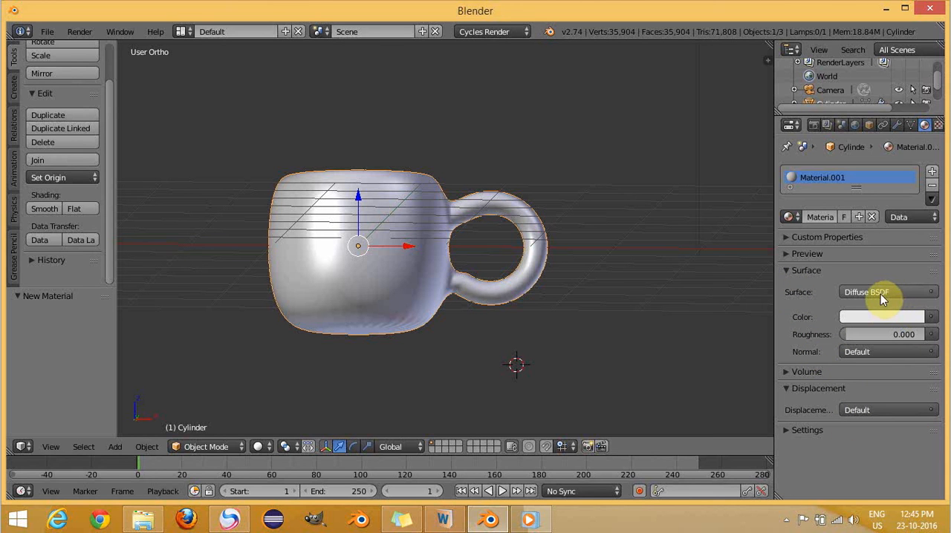
{"action": "left_click", "coordinate": [925, 294]}
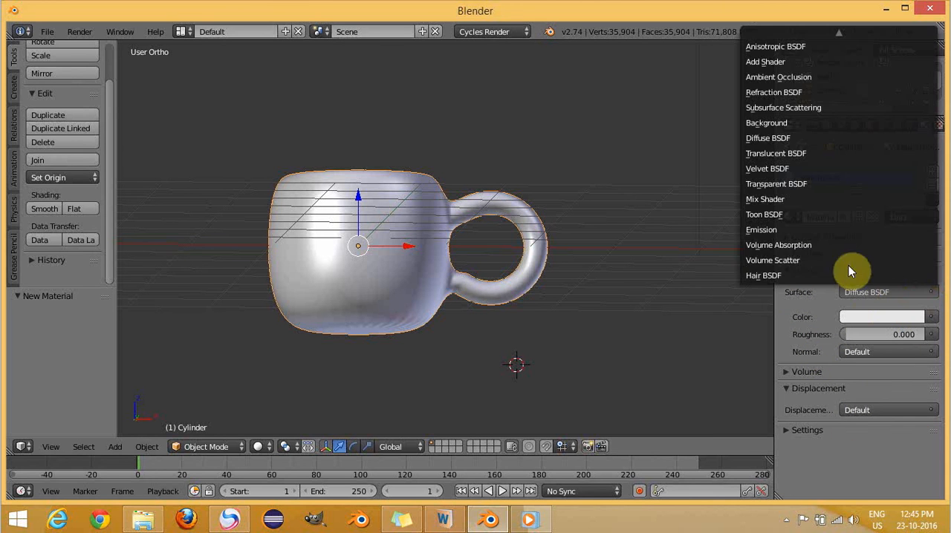
{"action": "left_click", "coordinate": [799, 202]}
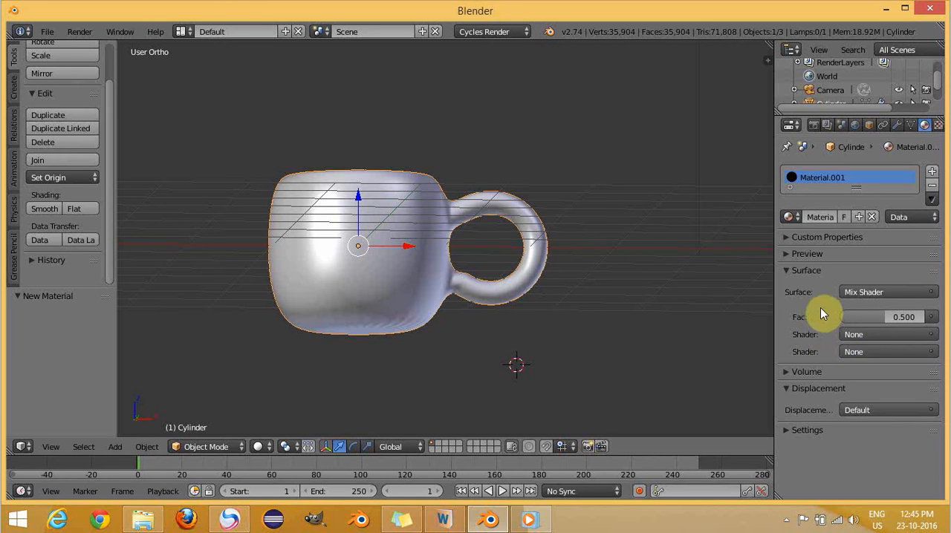
{"action": "left_click", "coordinate": [858, 334]}
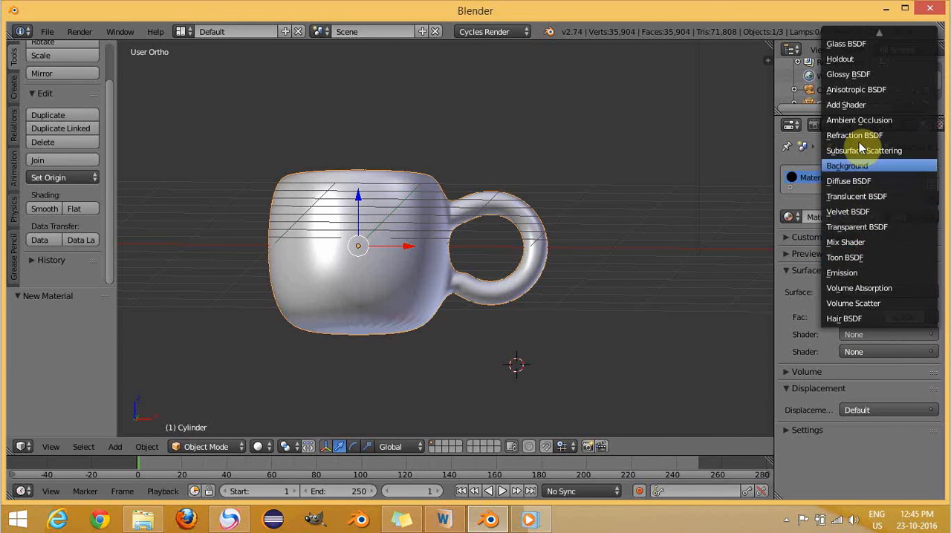
{"action": "left_click", "coordinate": [861, 182]}
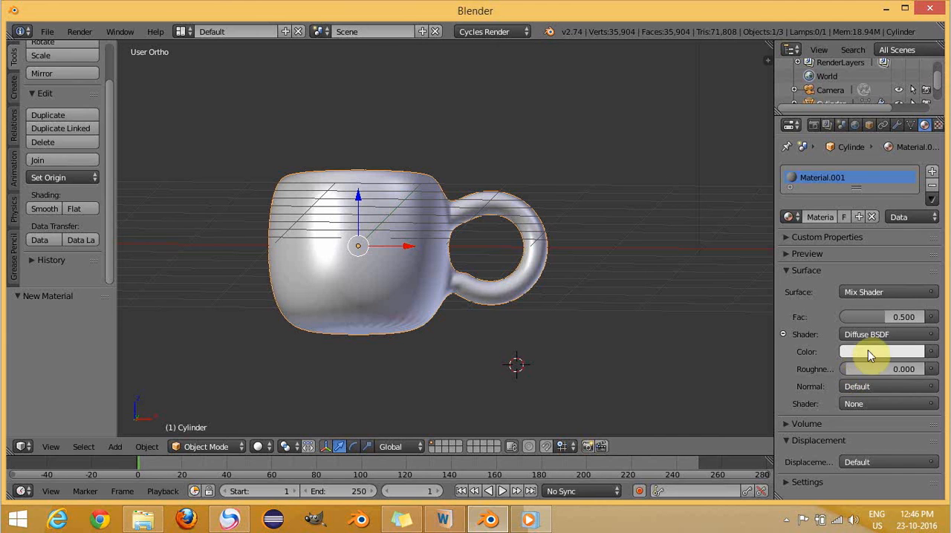
- Change the Diffuse BSDF colour of the cup's material to a muted, greyish beige
{"action": "left_click", "coordinate": [930, 353]}
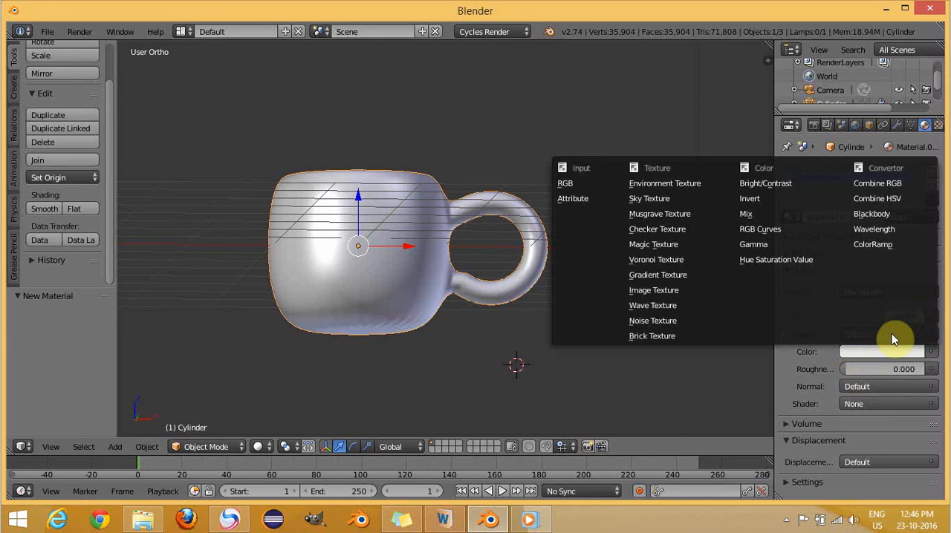
{"action": "left_click", "coordinate": [875, 353]}
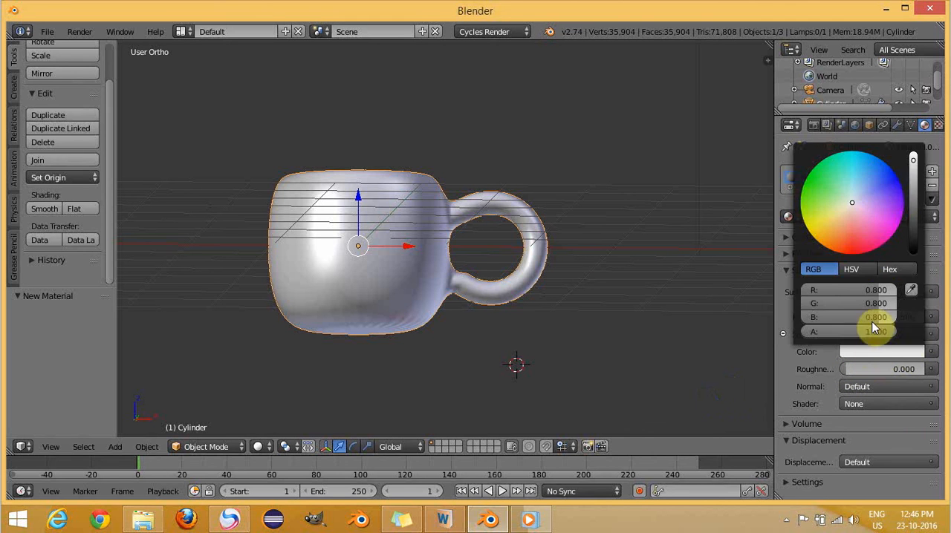
{"action": "left_click_drag", "start_coordinate": [913, 161], "coordinate": [914, 183]}
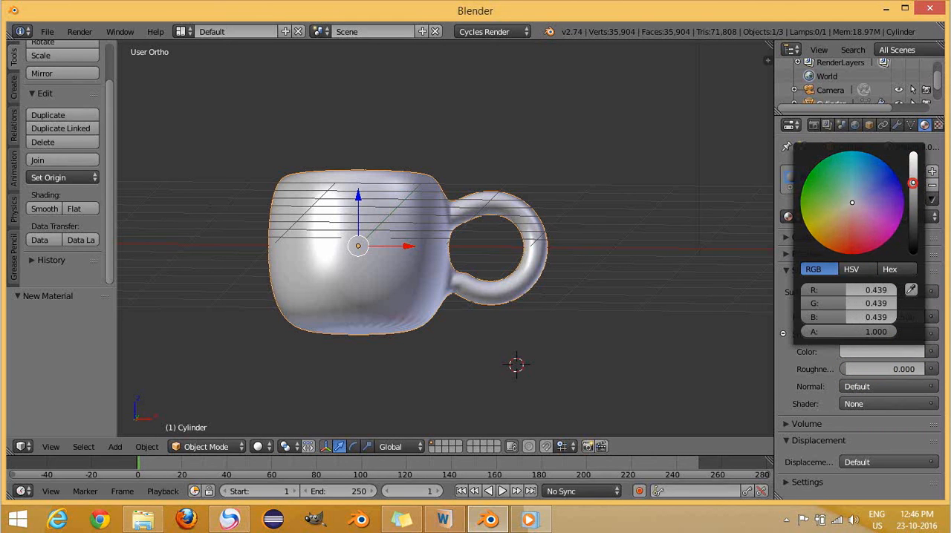
{"action": "left_click_drag", "start_coordinate": [852, 202], "coordinate": [842, 216]}
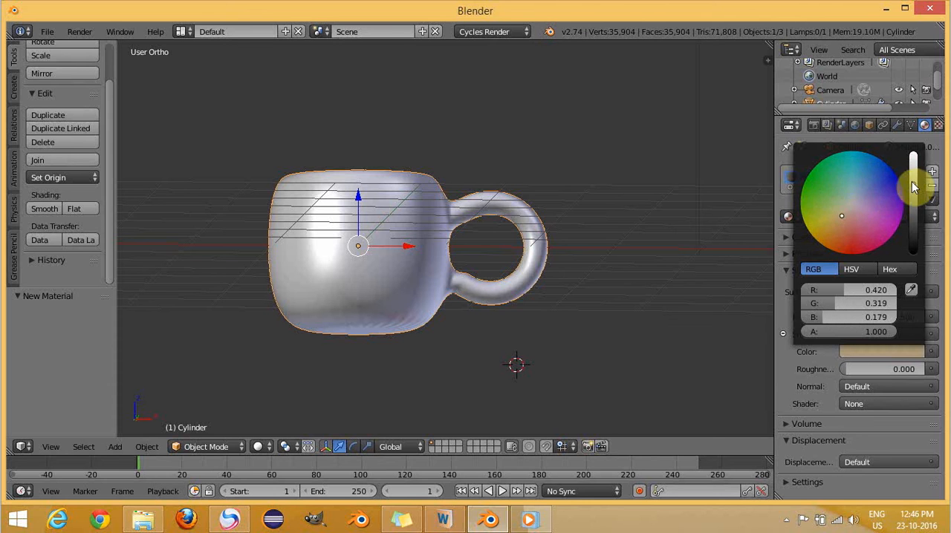
{"action": "left_click_drag", "start_coordinate": [913, 184], "coordinate": [914, 172]}
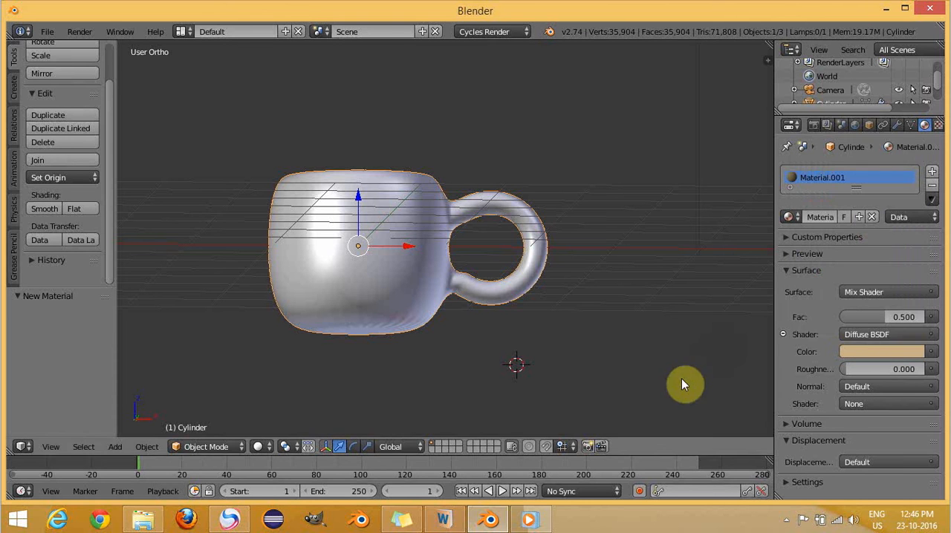
{"action": "left_click", "coordinate": [931, 352]}
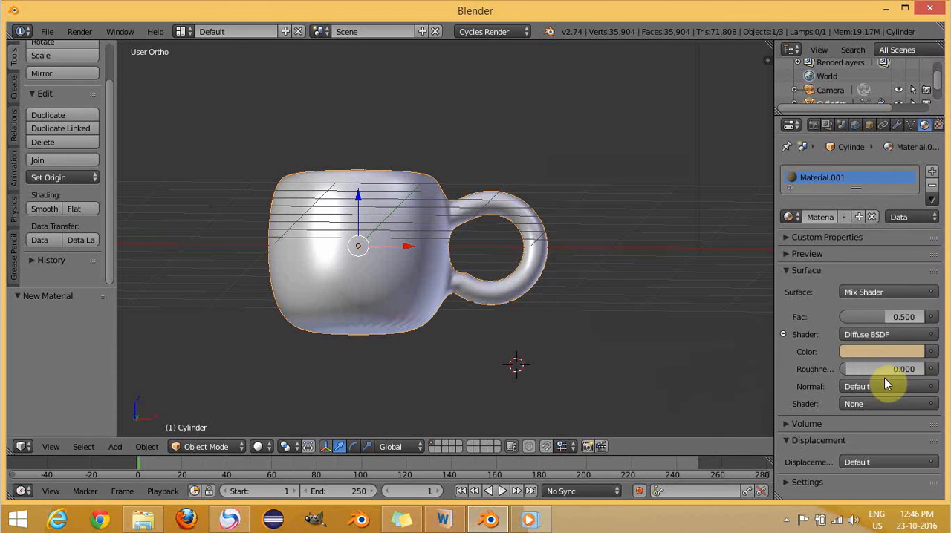
{"action": "left_click", "coordinate": [880, 355]}
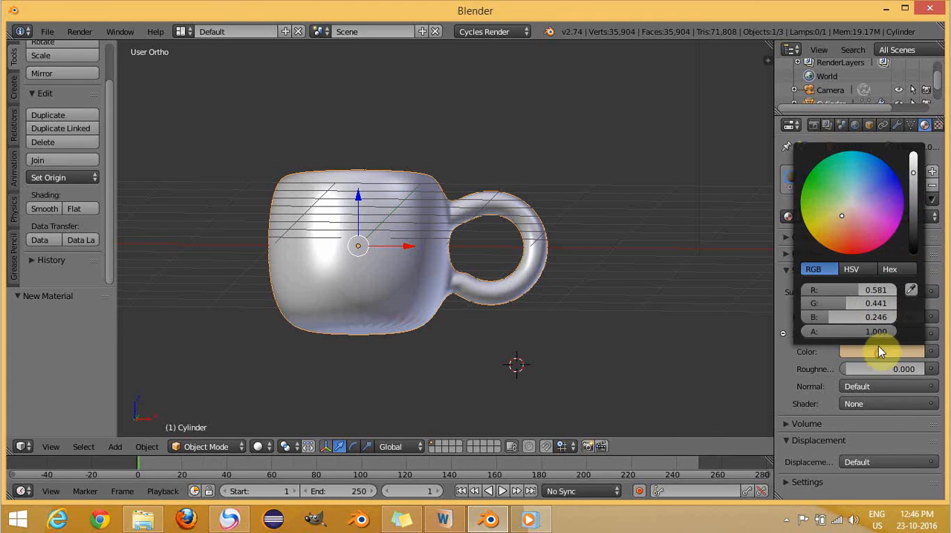
{"action": "left_click", "coordinate": [913, 173]}
{"action": "left_click", "coordinate": [913, 179]}
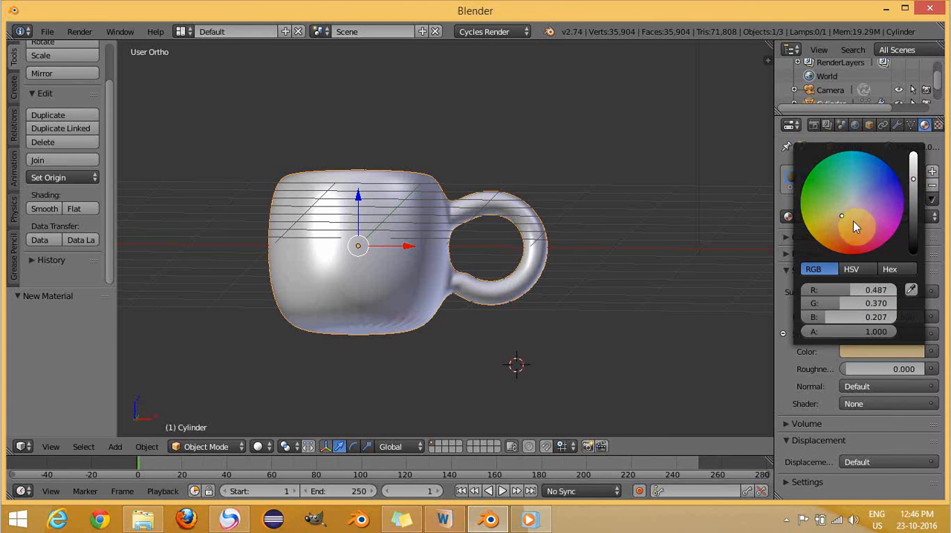
{"action": "mouse_move", "coordinate": [845, 219]}
{"action": "left_mouse_down"}
{"action": "mouse_move", "coordinate": [849, 199]}
{"action": "mouse_move", "coordinate": [852, 208]}
{"action": "left_mouse_up"}
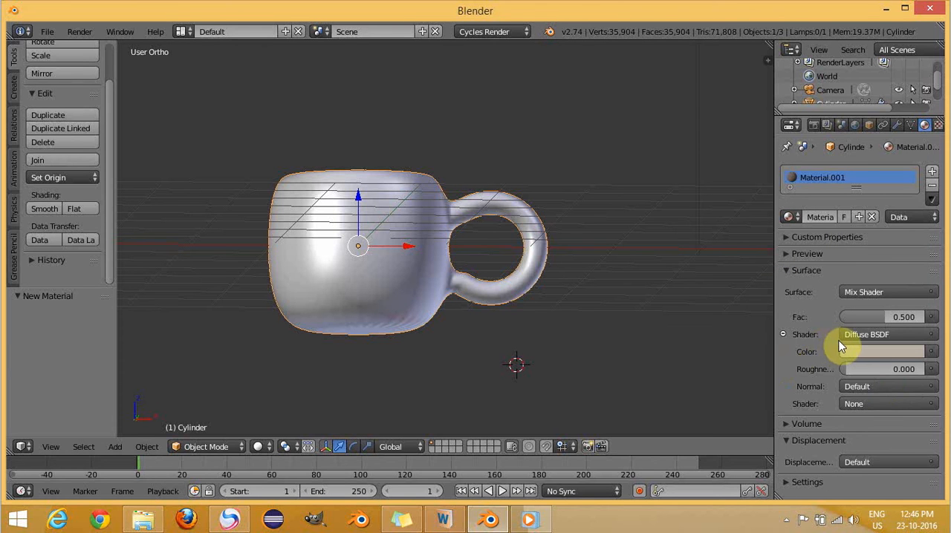
- Use Glossy BSDF as the Mix Shader's second shader and set its roughness to 0
{"action": "left_click", "coordinate": [866, 403]}
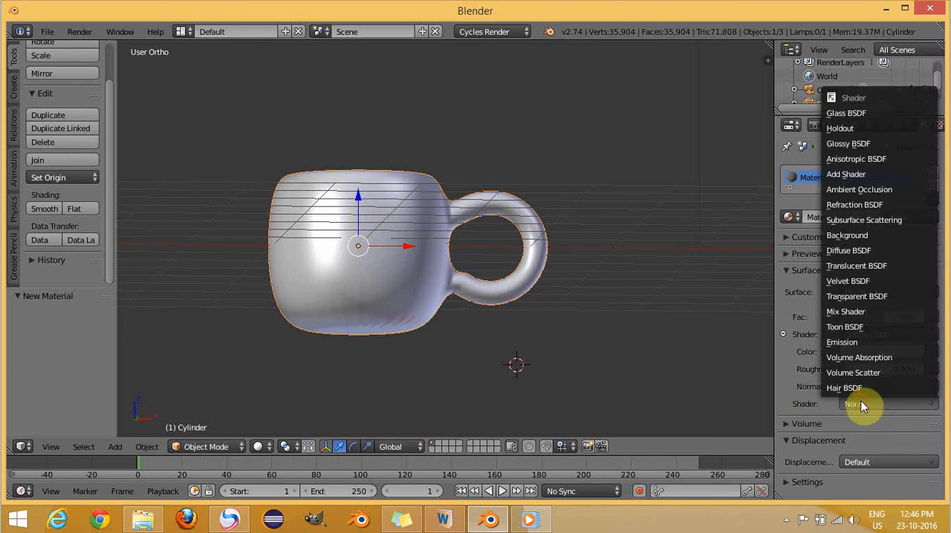
{"action": "left_click", "coordinate": [862, 145]}
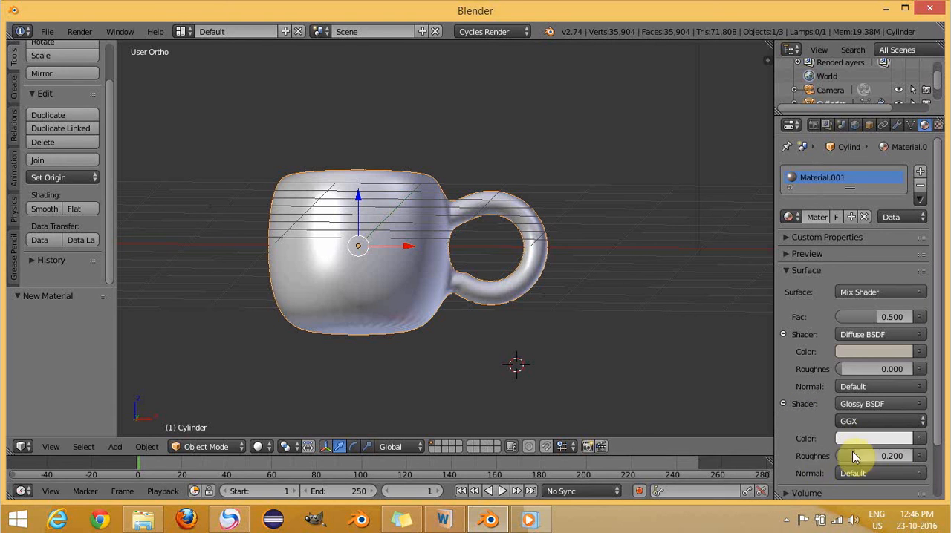
{"action": "left_click", "coordinate": [900, 455]}
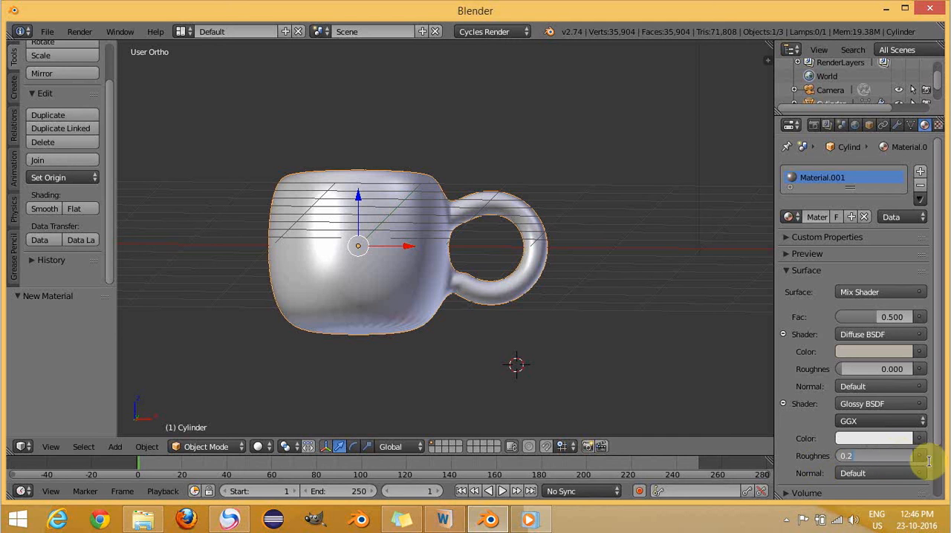
{"action": "type", "text": "0"}
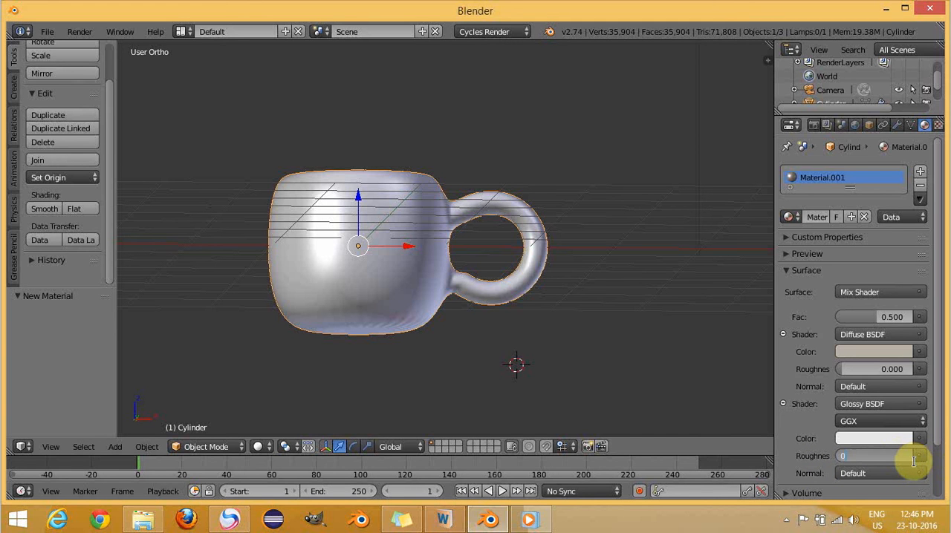
{"action": "key", "text": "Return"}
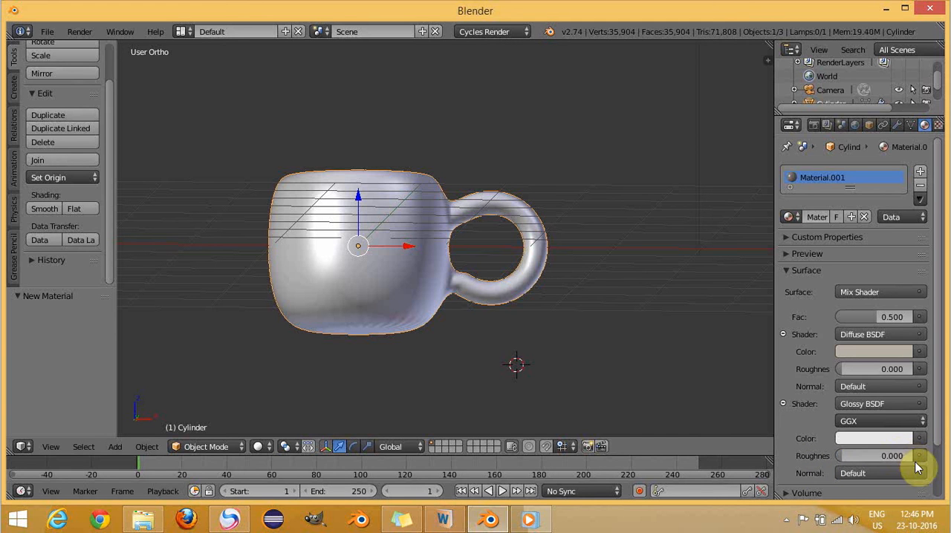
- Set the Mix Shader's factor to 0.14
{"action": "left_click", "coordinate": [896, 317]}
{"action": "key", "text": "BackSpace"}
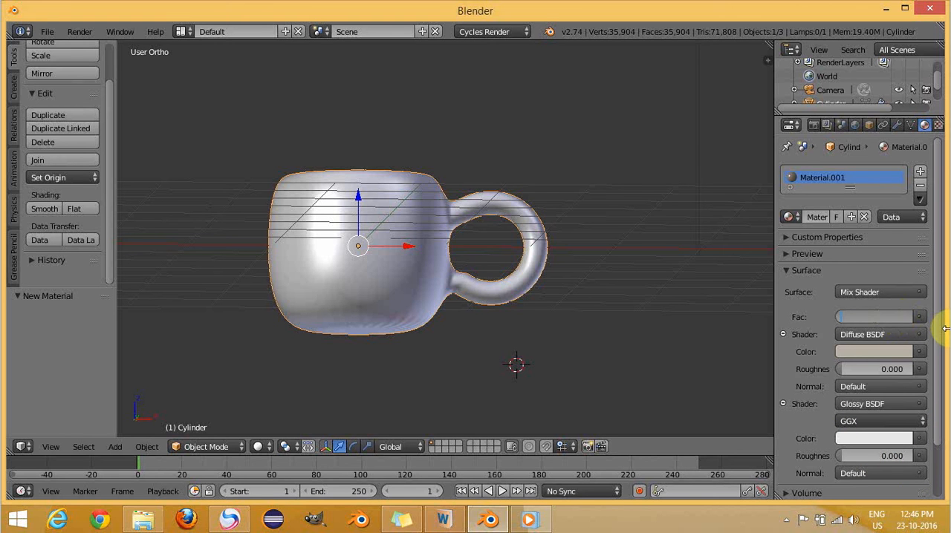
{"action": "type", "text": ".14"}
{"action": "key", "text": "Return"}
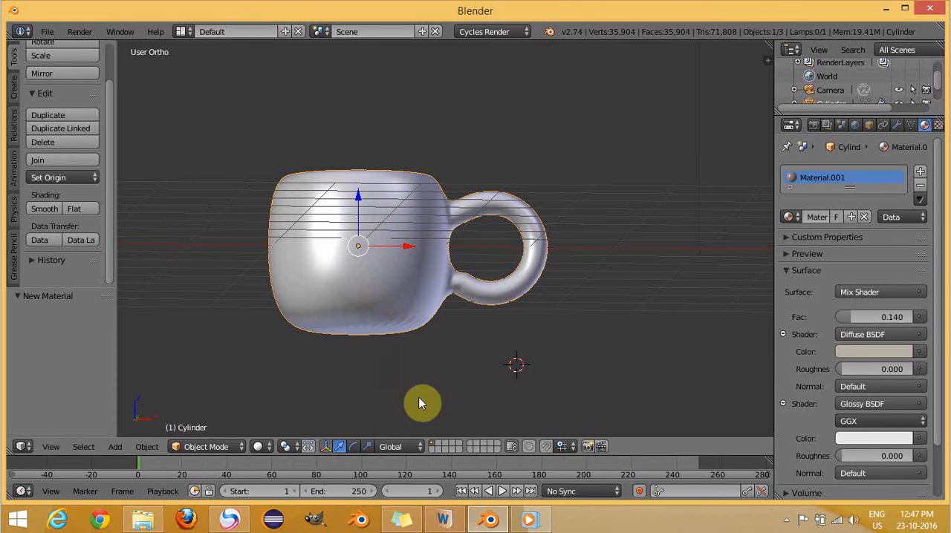
- Place the 3D cursor just below the cup's base in front view and add a plane mesh there
{"action": "key", "text": "KP_1"}
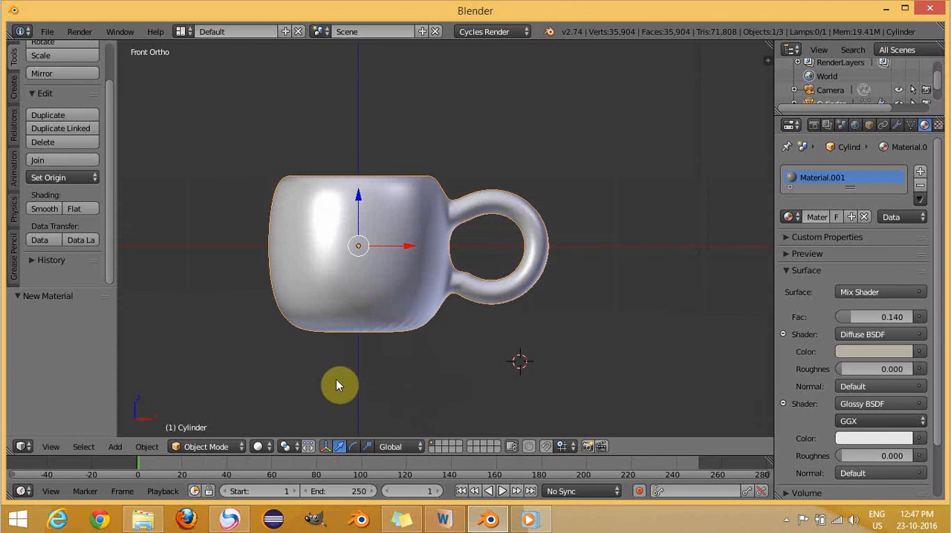
{"action": "left_click", "coordinate": [358, 341]}
{"action": "left_click", "coordinate": [114, 447]}
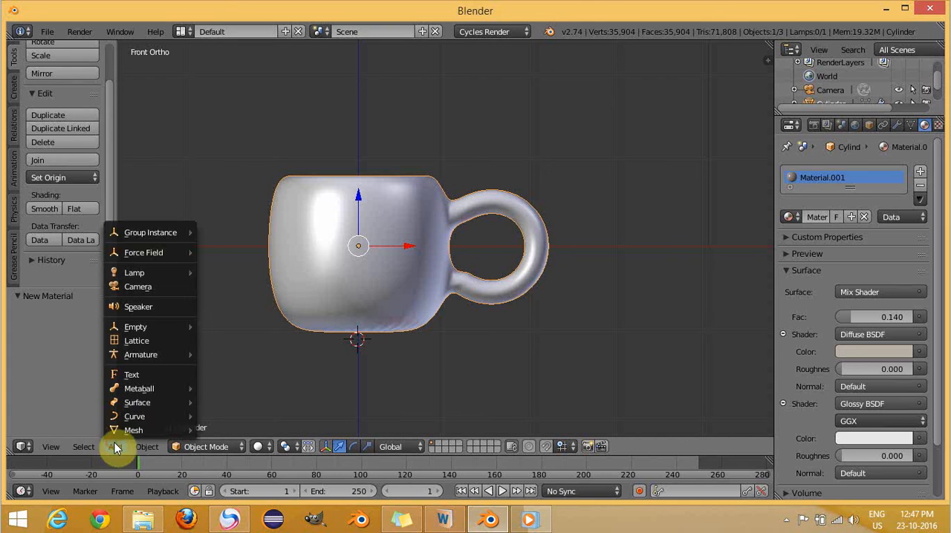
{"action": "mouse_move", "coordinate": [130, 429]}
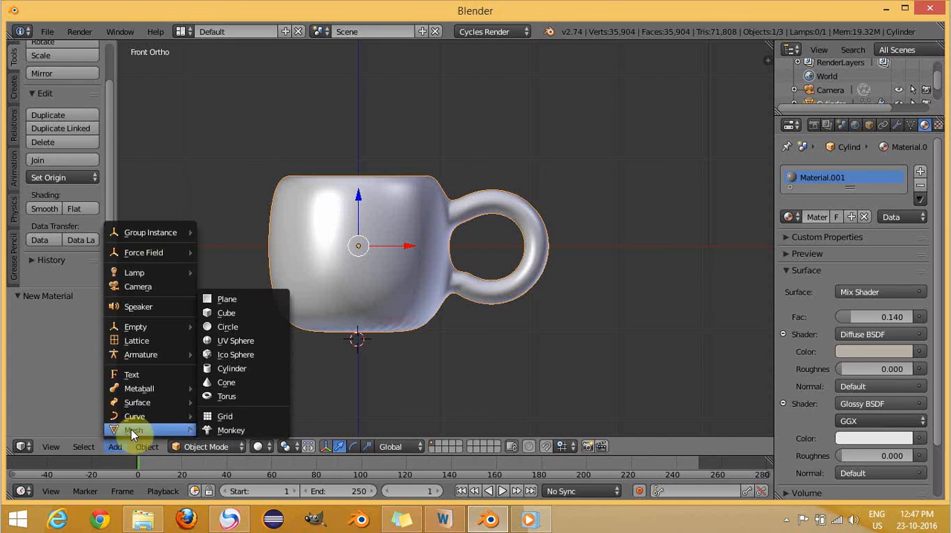
{"action": "left_click", "coordinate": [247, 304]}
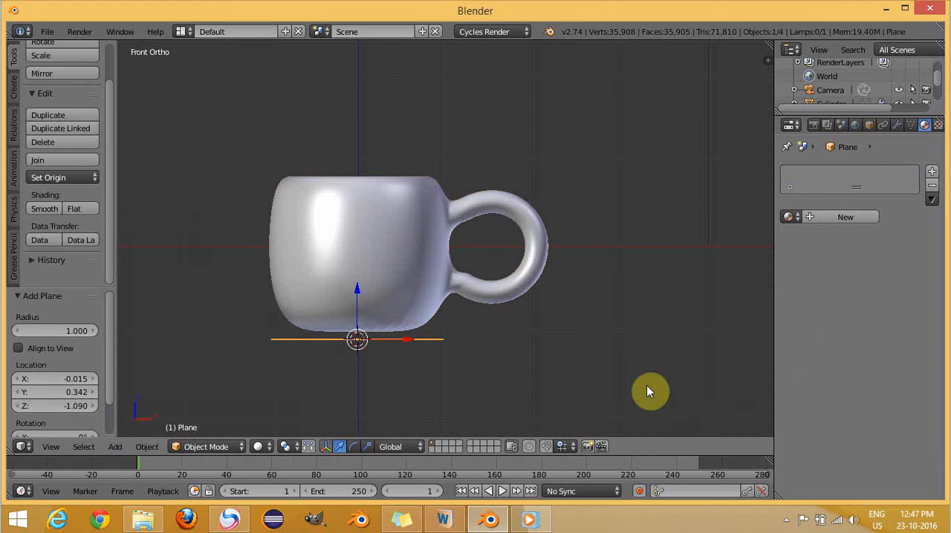
- Scale the plane under the cup by a factor of 3
{"action": "key", "text": "s"}
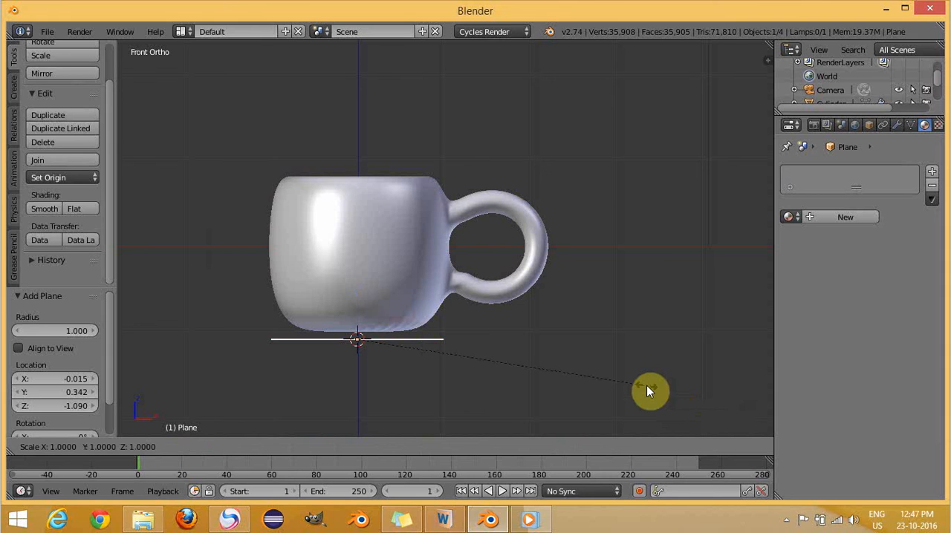
{"action": "key", "text": "3"}
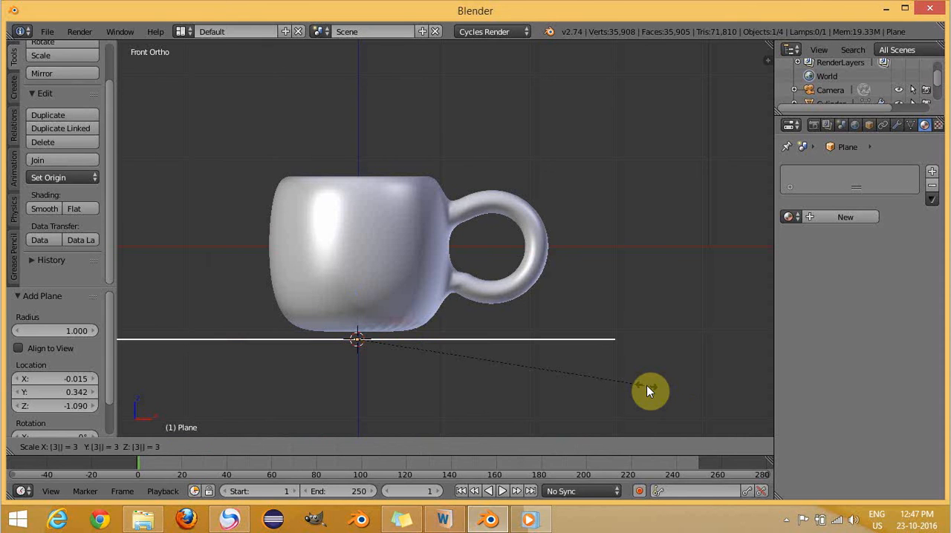
{"action": "key", "text": "Return"}
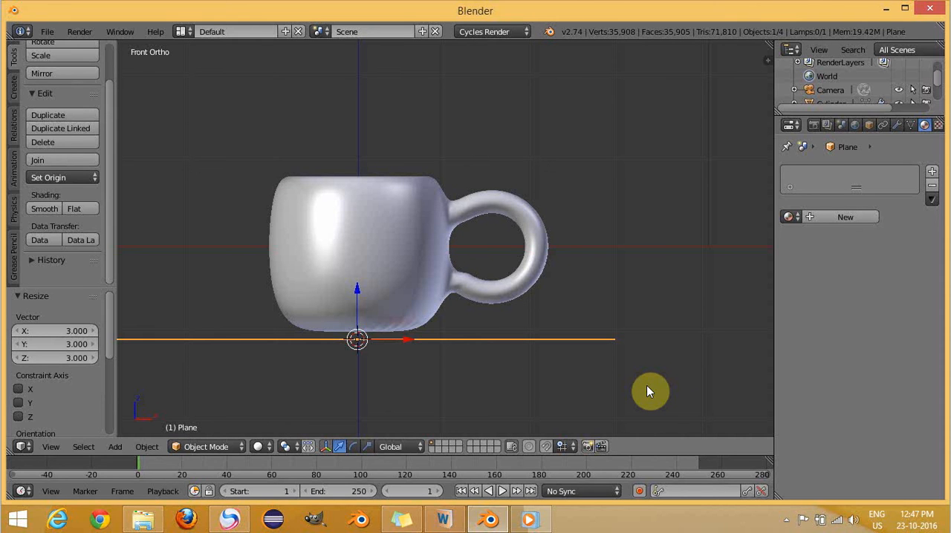
{"action": "key", "text": "1"}
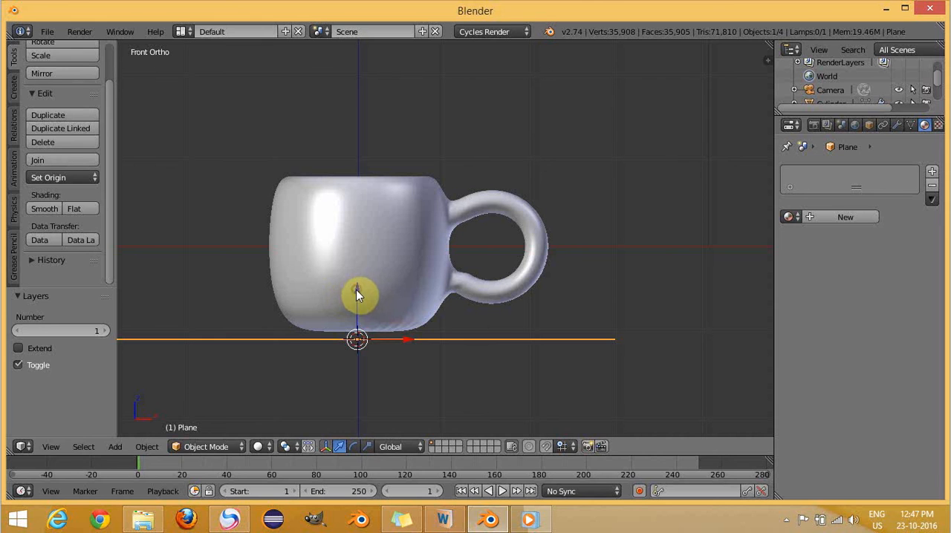
- Raise the plane about 0.09 along the Z axis to meet the cup's base and check the contact from an angle
{"action": "left_click_drag", "start_coordinate": [356, 289], "coordinate": [357, 283]}
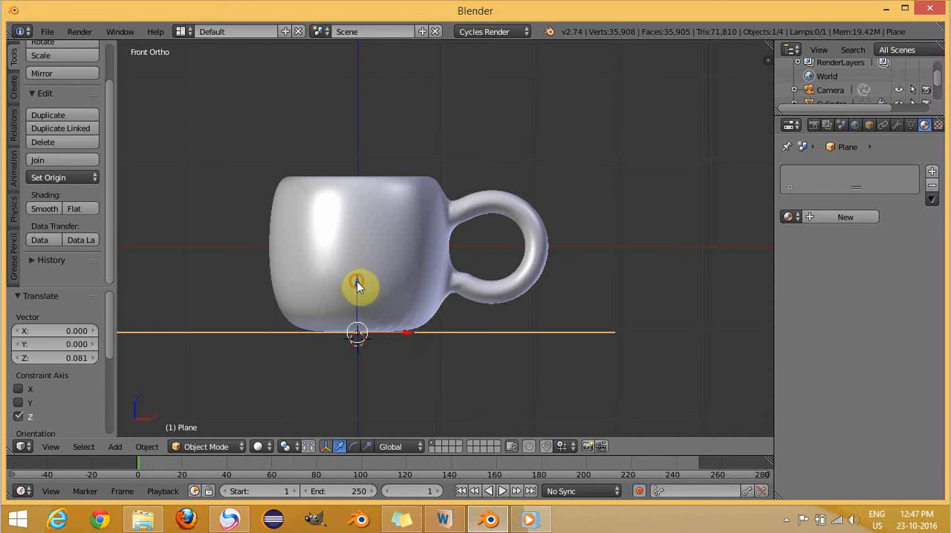
{"action": "left_click_drag", "start_coordinate": [356, 281], "coordinate": [356, 281]}
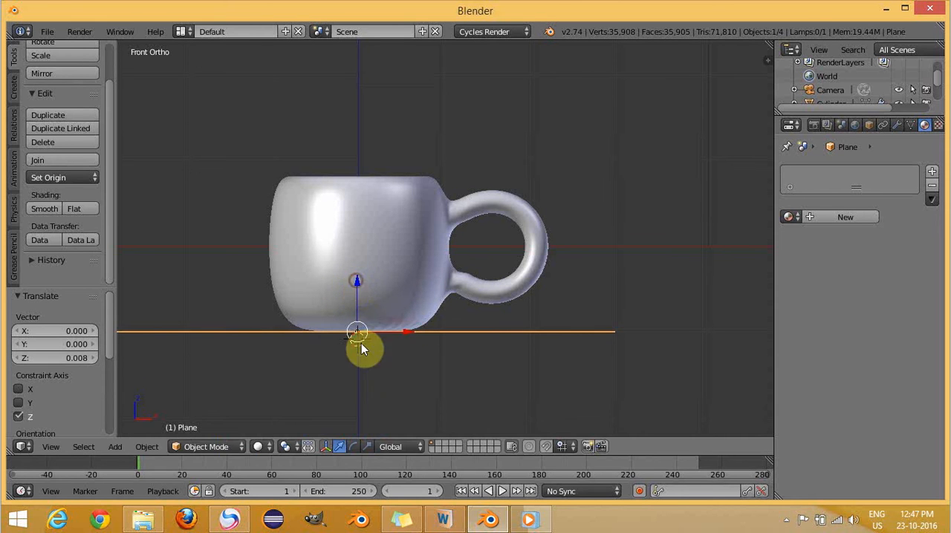
{"action": "left_click", "coordinate": [490, 374]}
{"action": "middle_click_drag", "start_coordinate": [146, 218], "coordinate": [176, 225]}
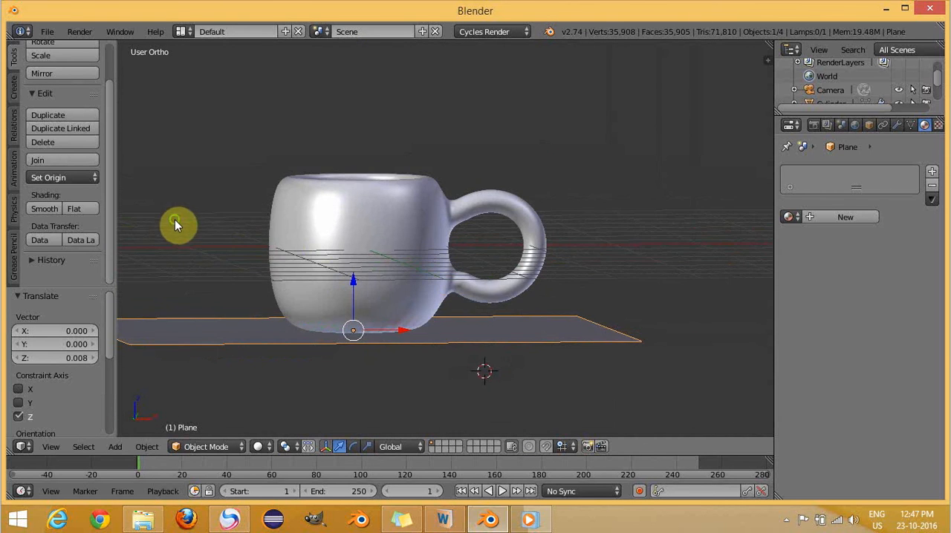
{"action": "key", "text": "KP_1"}
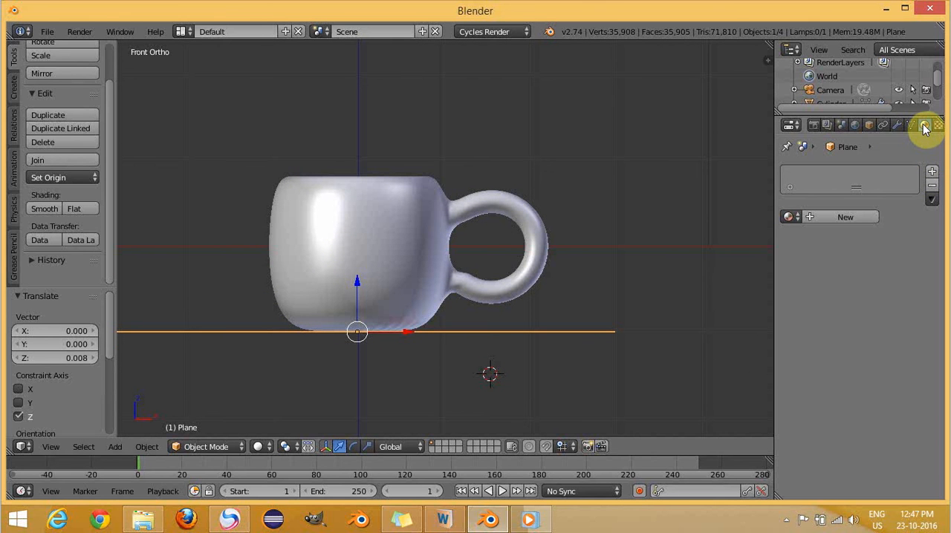
- Give the ground plane a new material with a blue Diffuse BSDF colour
{"action": "left_click", "coordinate": [818, 217]}
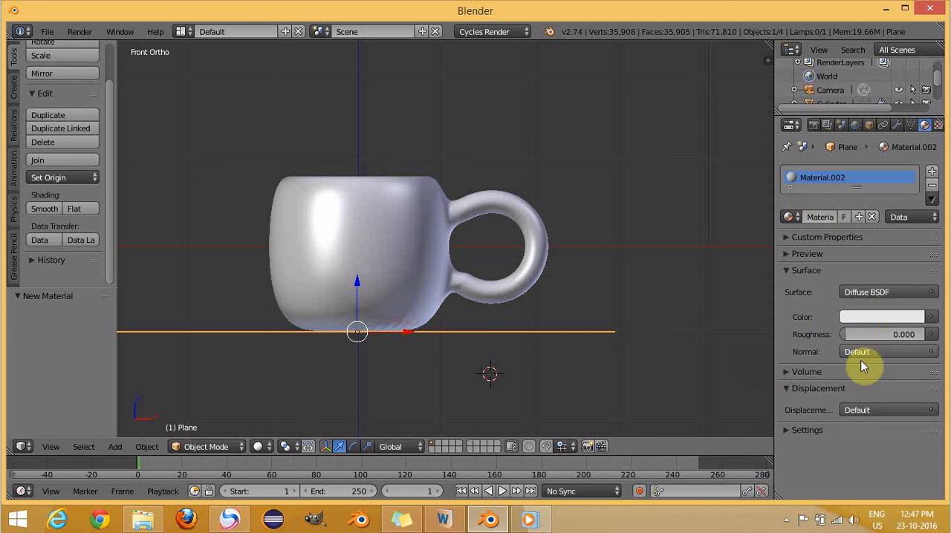
{"action": "left_click", "coordinate": [889, 317]}
{"action": "left_click_drag", "start_coordinate": [852, 168], "coordinate": [894, 142]}
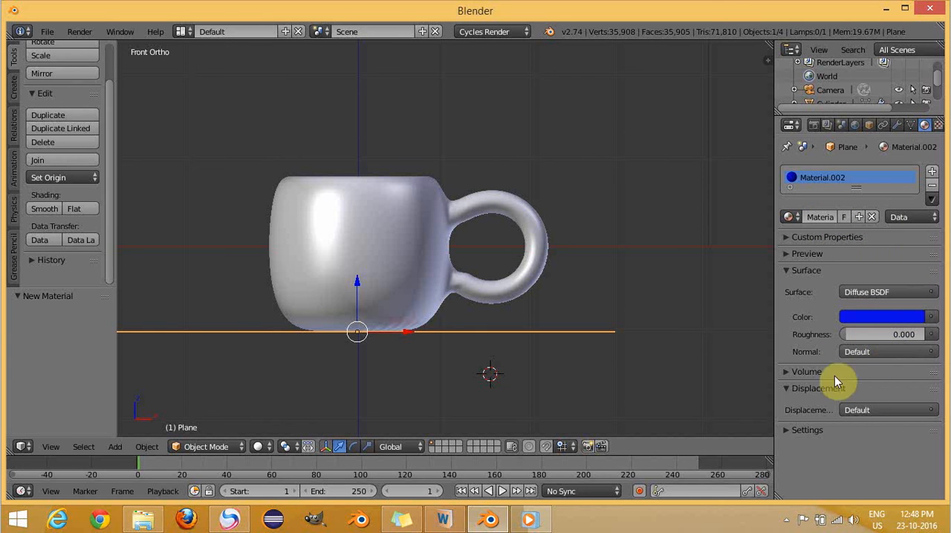
- Place the 3D cursor just beside and above the camera in front view and add a plane mesh there
{"action": "scroll", "coordinate": [666, 207], "scroll_direction": "down", "scroll_amount": 1}
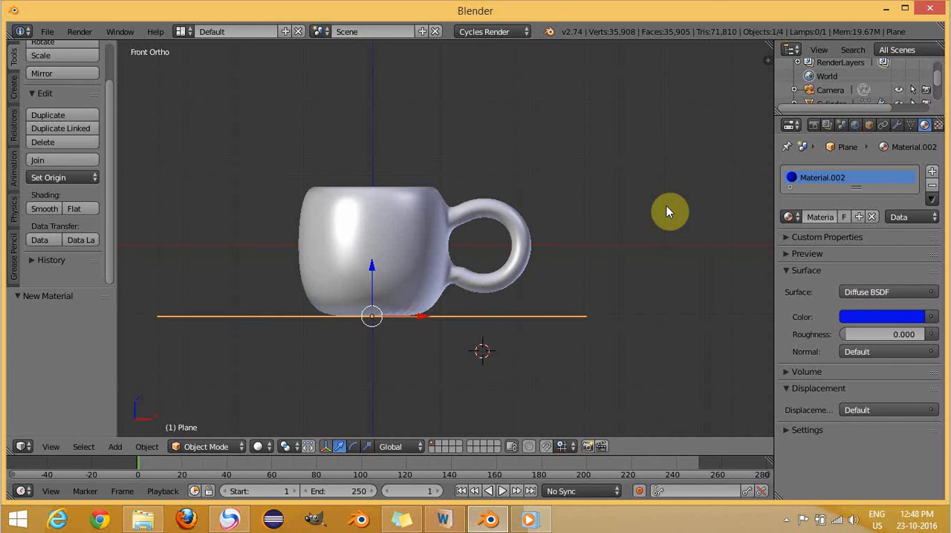
{"action": "scroll", "coordinate": [667, 211], "scroll_direction": "down", "scroll_amount": 2}
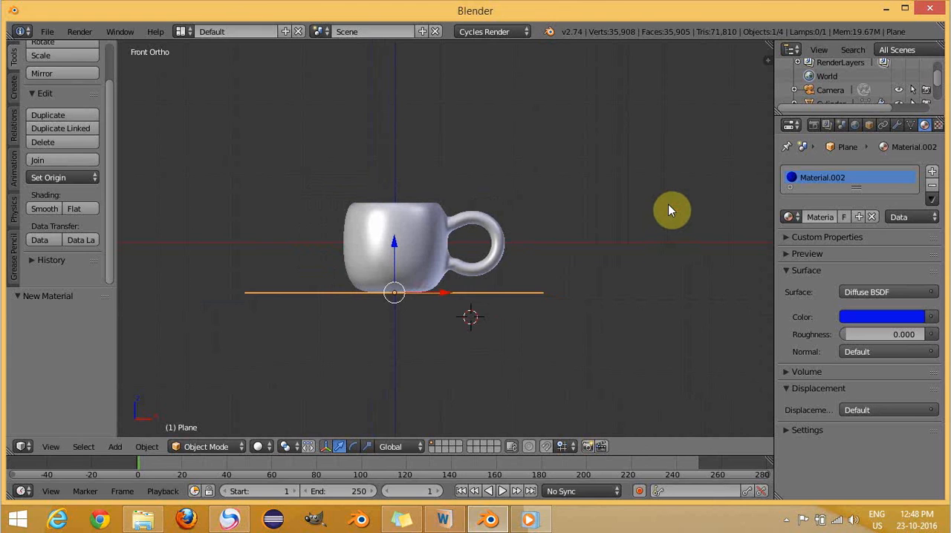
{"action": "scroll", "coordinate": [668, 206], "scroll_direction": "up", "scroll_amount": 1}
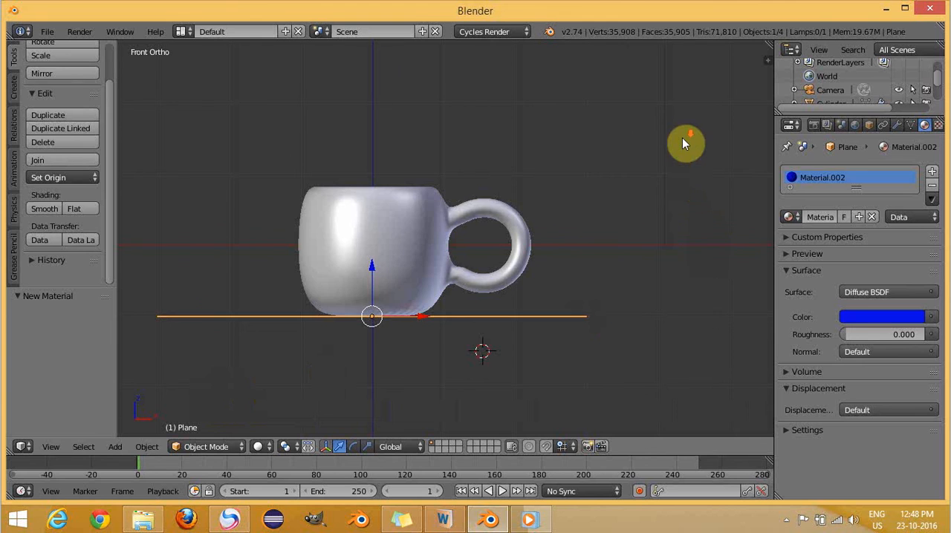
{"action": "scroll", "coordinate": [683, 144], "scroll_direction": "down", "scroll_amount": 7}
{"action": "scroll", "coordinate": [682, 142], "scroll_direction": "up", "scroll_amount": 2}
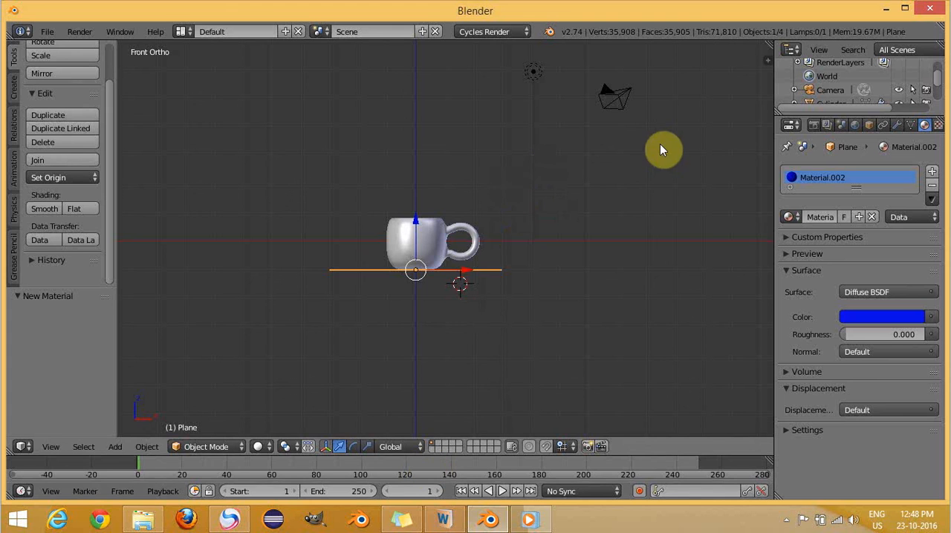
{"action": "left_click", "coordinate": [113, 447]}
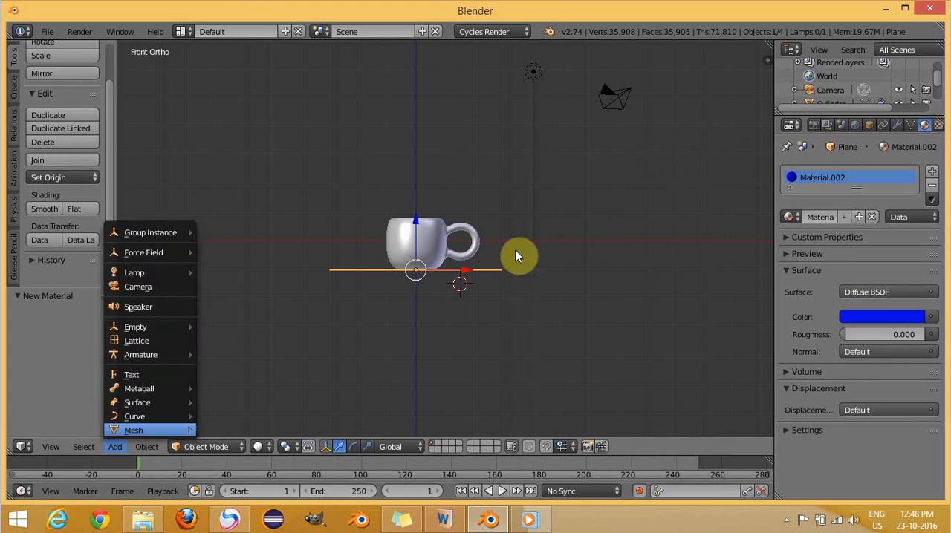
{"action": "right_click", "coordinate": [635, 85]}
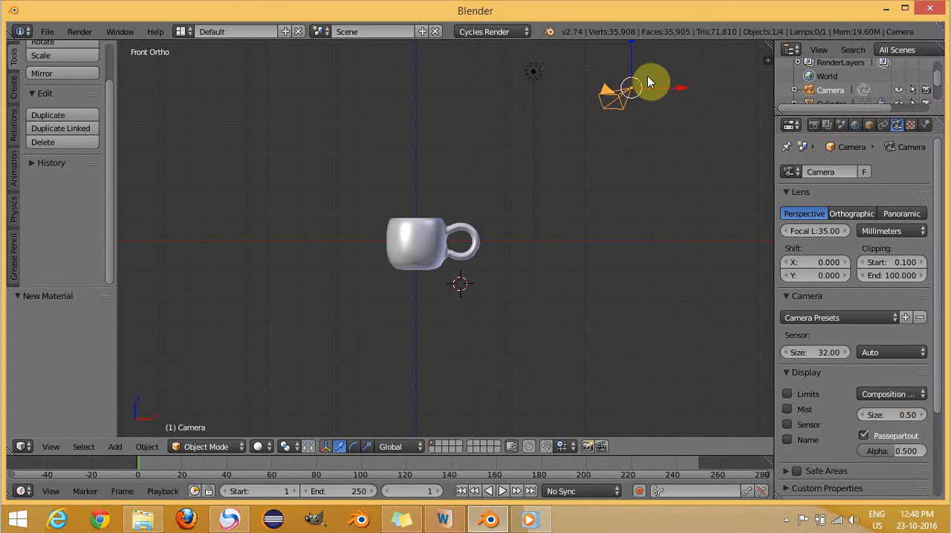
{"action": "left_click", "coordinate": [626, 168]}
{"action": "key", "text": "a"}
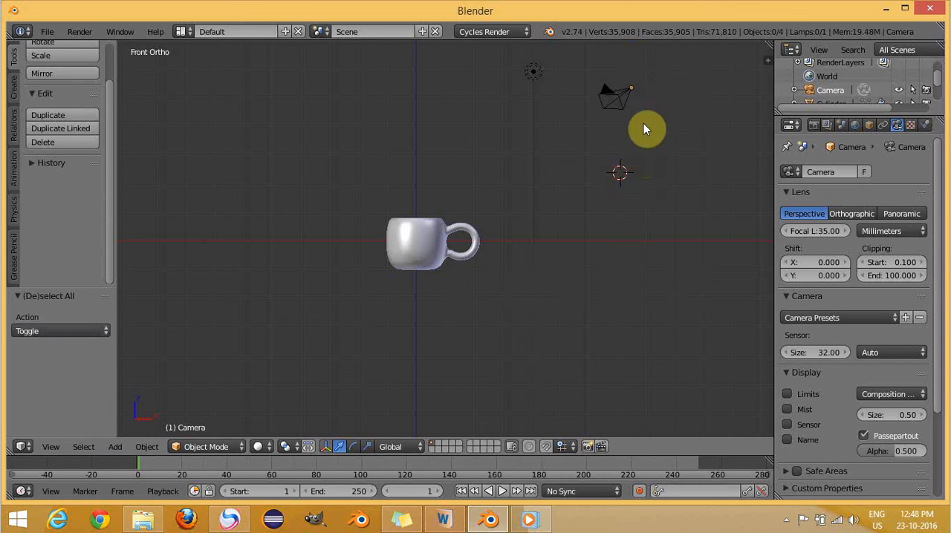
{"action": "left_click", "coordinate": [646, 77]}
{"action": "left_click", "coordinate": [115, 446]}
{"action": "mouse_move", "coordinate": [133, 431]}
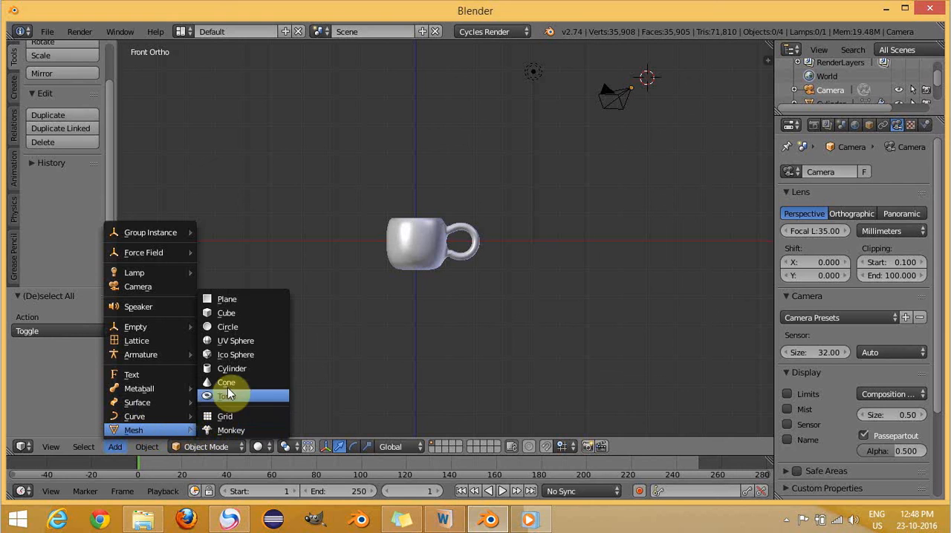
{"action": "left_click", "coordinate": [245, 300]}
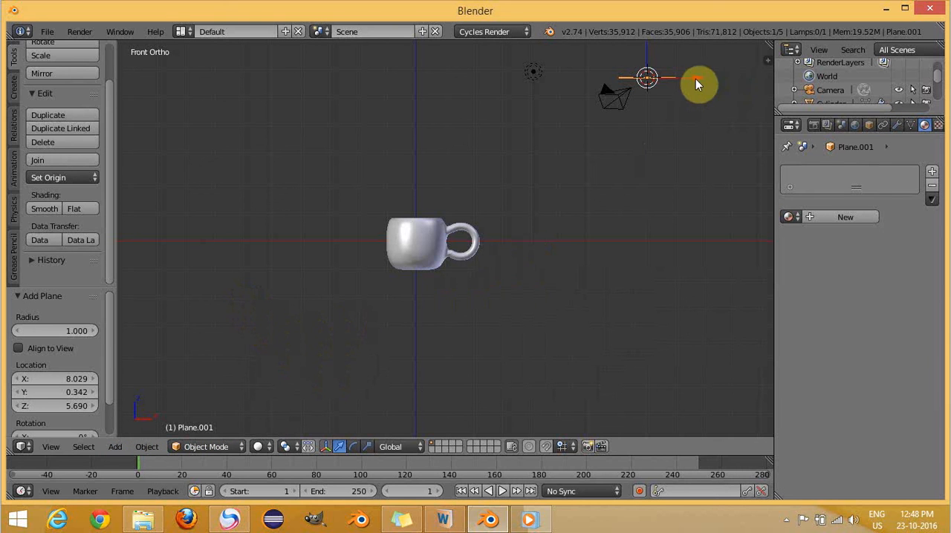
- Rotate the new plane near the camera by 45 degrees and scale it by a factor of 5
{"action": "type", "text": "r"}
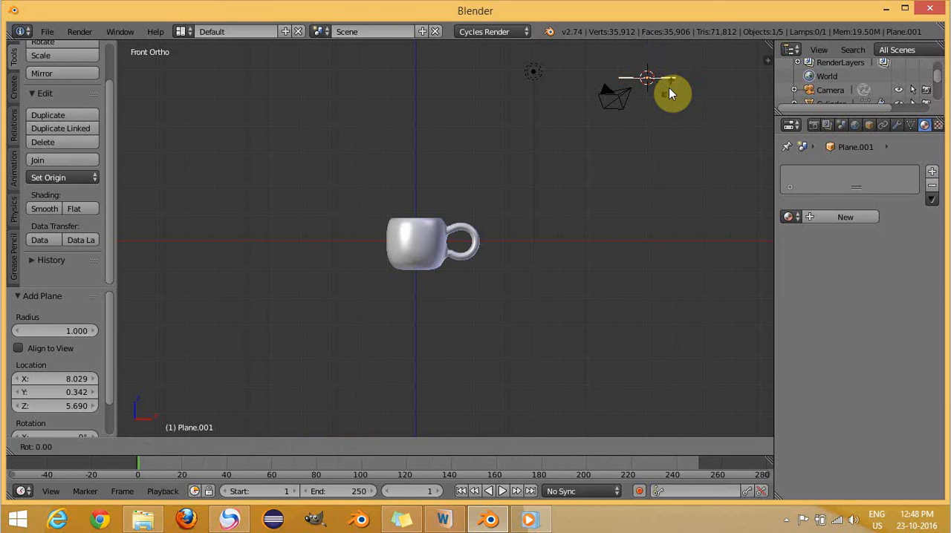
{"action": "type", "text": "45"}
{"action": "key", "text": "Return"}
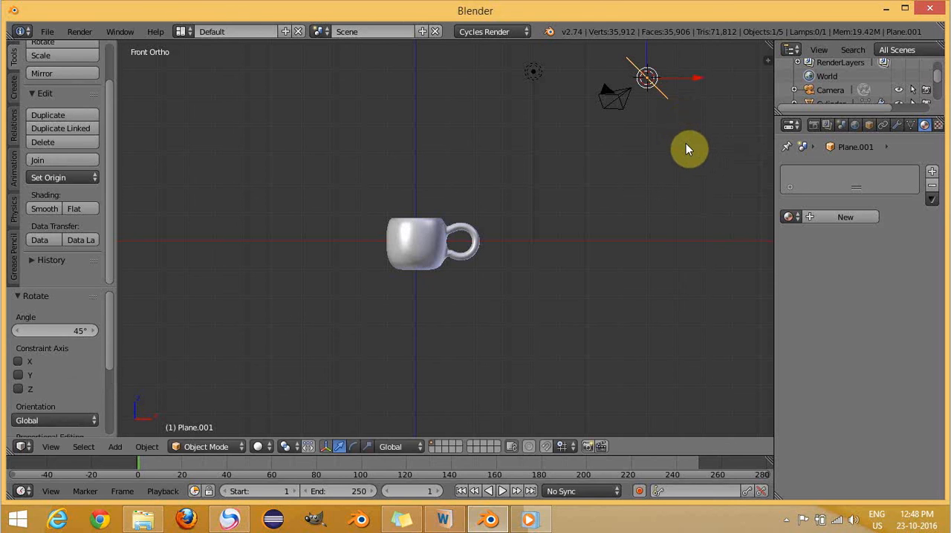
{"action": "type", "text": "s"}
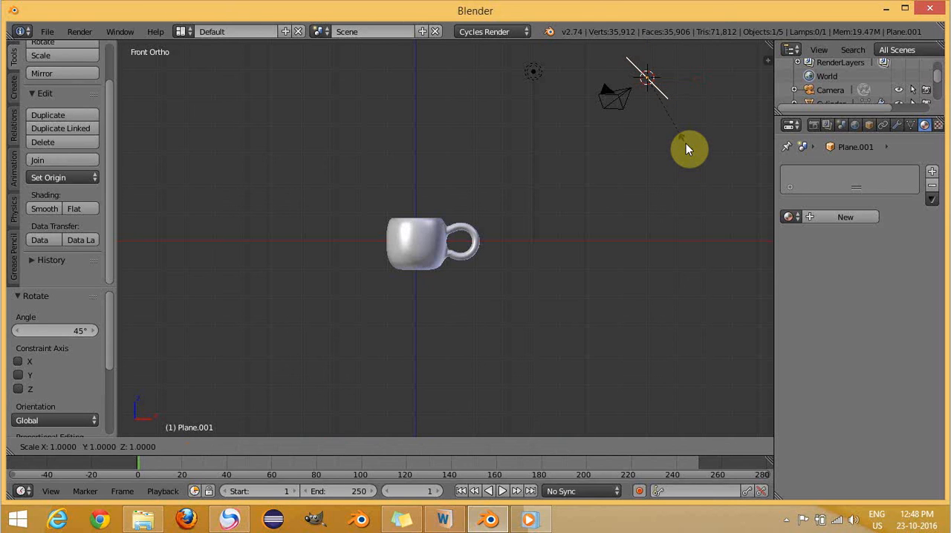
{"action": "type", "text": "5"}
{"action": "key", "text": "Return"}
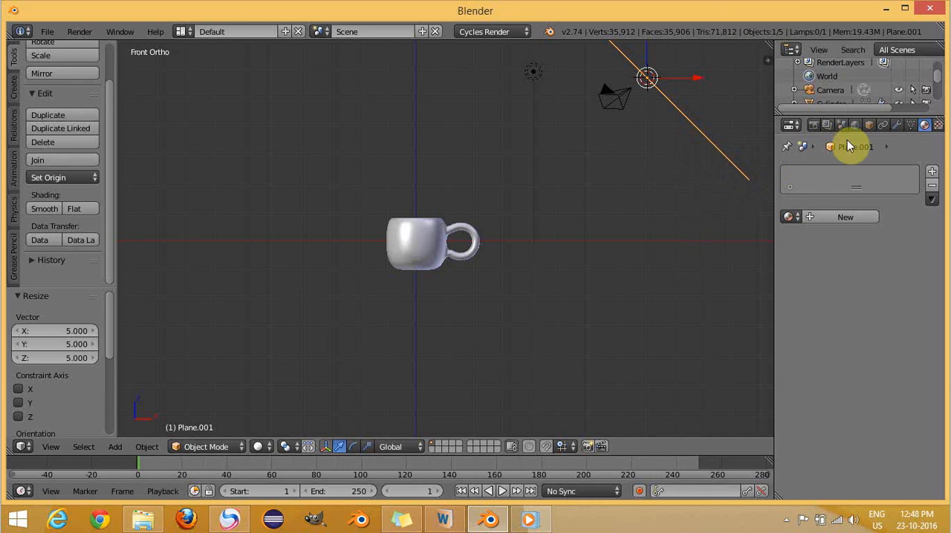
- Give the tilted plane a new material with an Emission surface and a strength of 10
{"action": "left_click", "coordinate": [836, 218]}
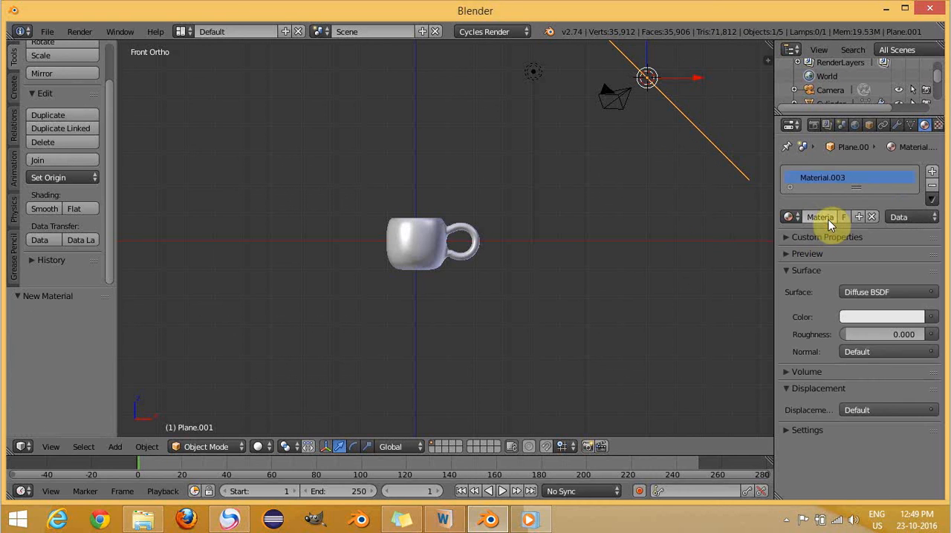
{"action": "left_click", "coordinate": [875, 292]}
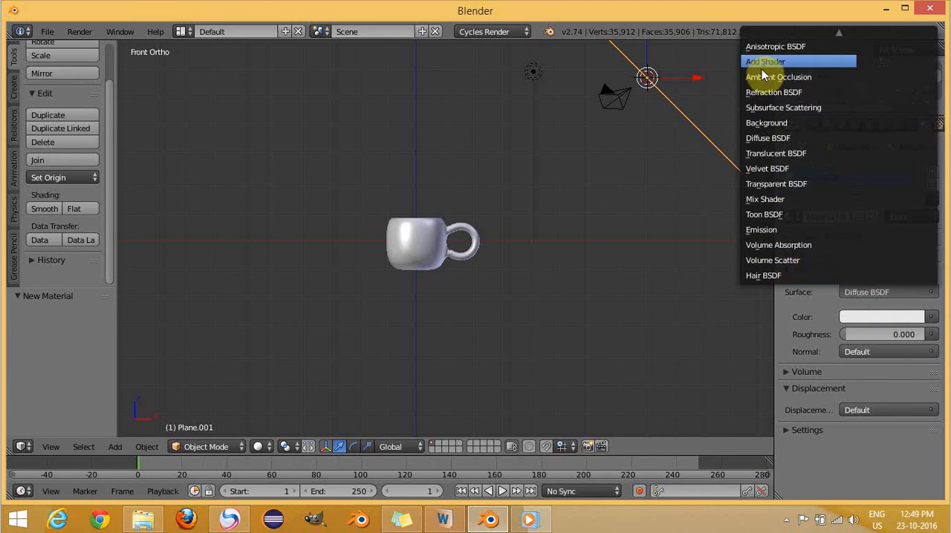
{"action": "left_click", "coordinate": [770, 230]}
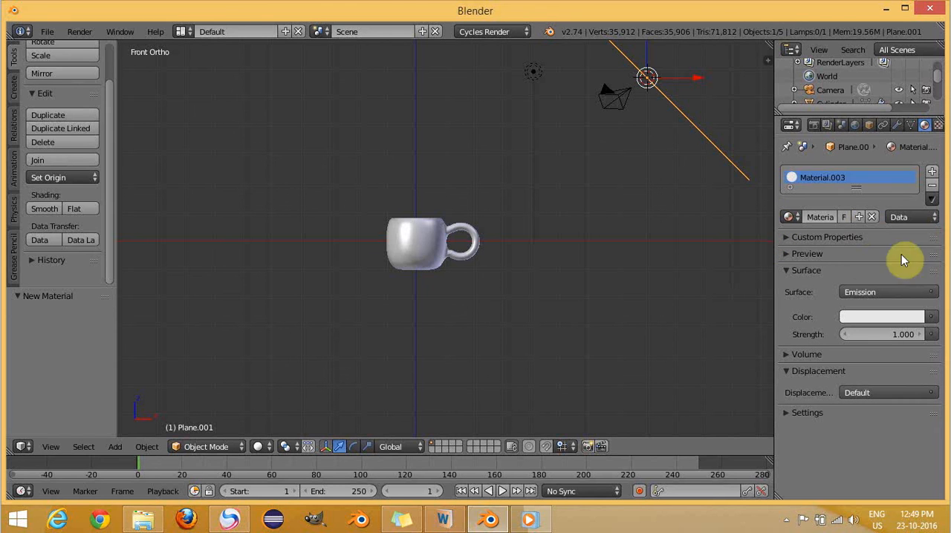
{"action": "left_click", "coordinate": [906, 337]}
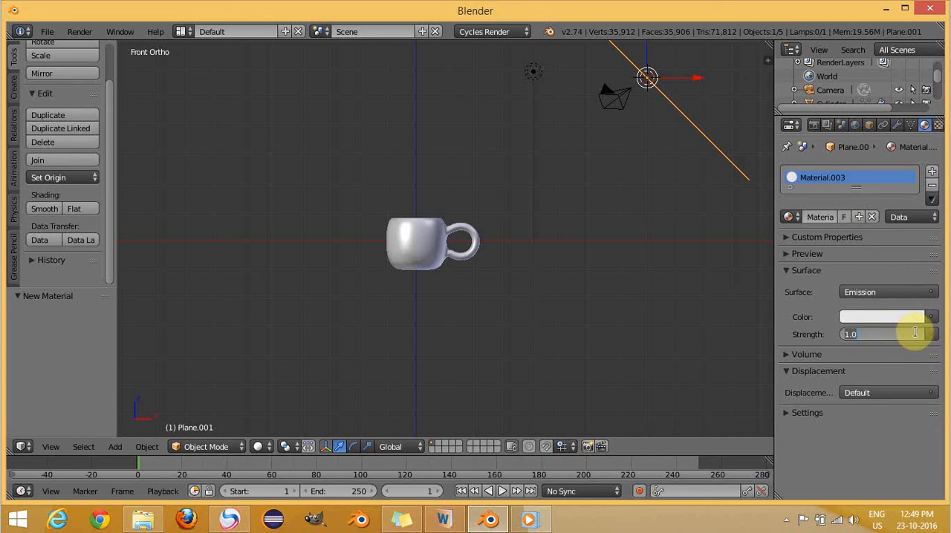
{"action": "type", "text": "0"}
{"action": "key", "text": "Return"}
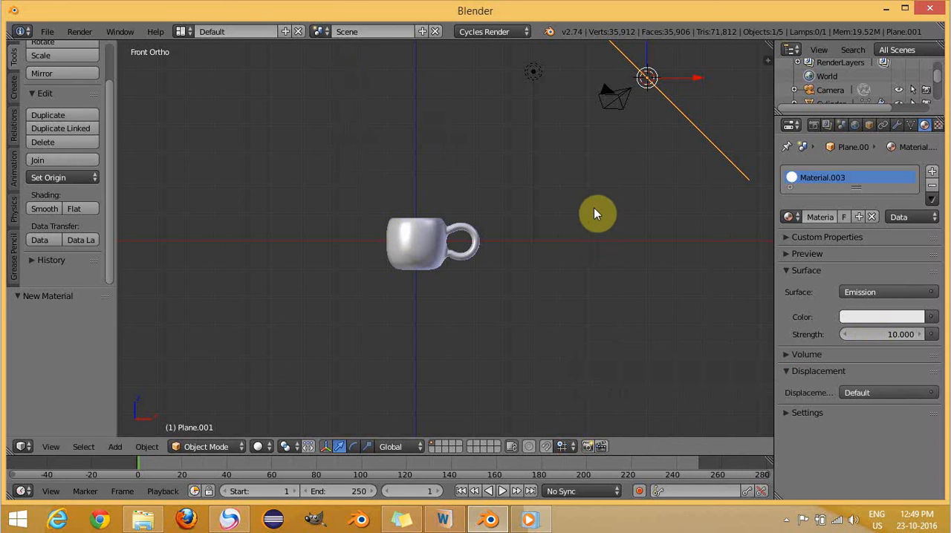
- Check the cup and ground plane through the camera and from an angle, and review the cup's Mix Shader settings
{"action": "left_click", "coordinate": [579, 196]}
{"action": "key", "text": "KP_0"}
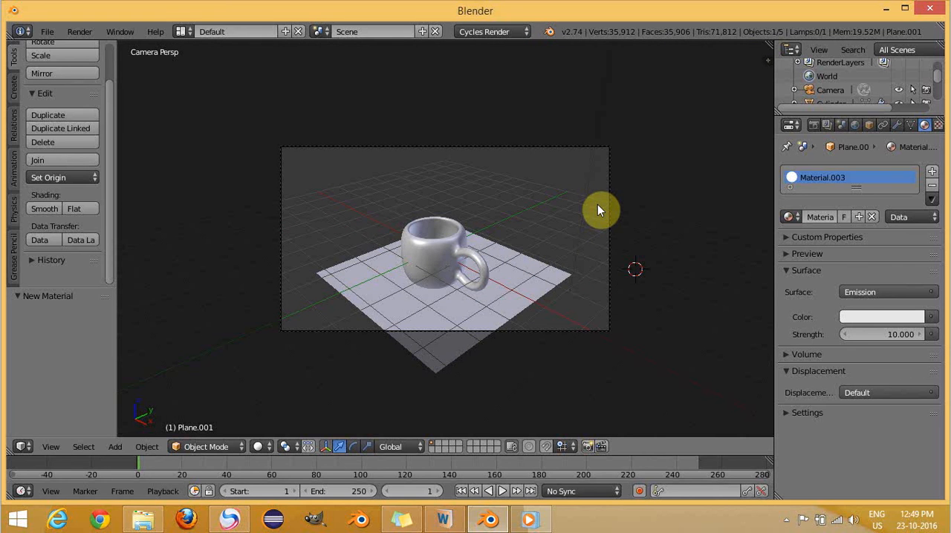
{"action": "key", "text": "n"}
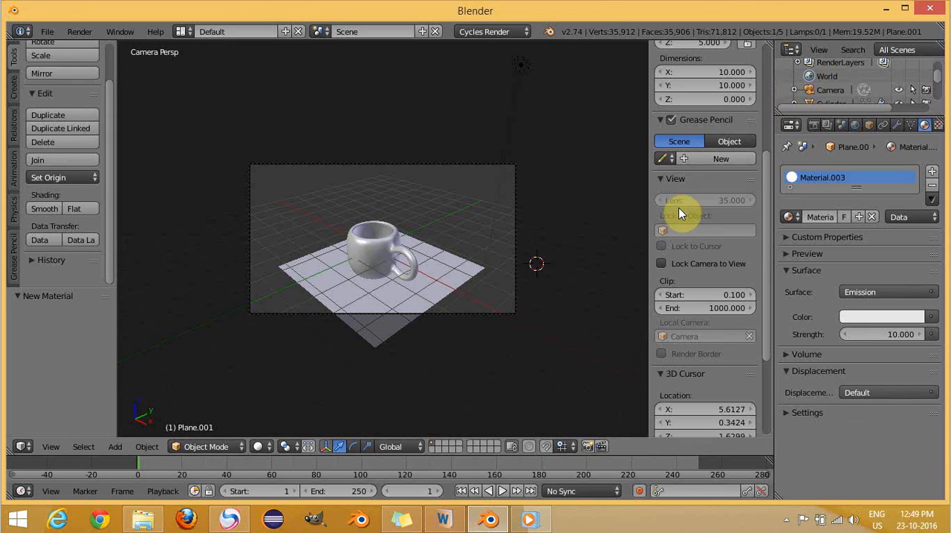
{"action": "key", "text": "n"}
{"action": "key", "text": "KP_1"}
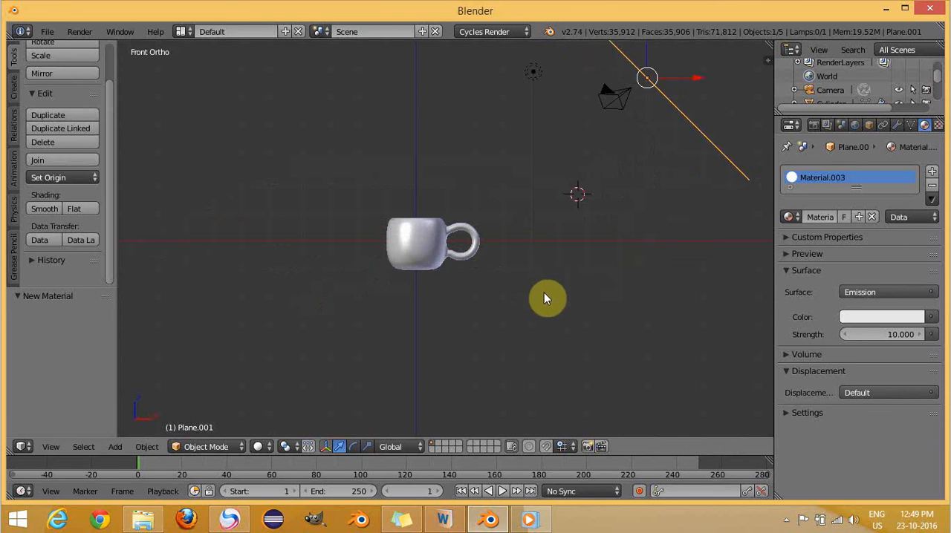
{"action": "middle_click_drag", "start_coordinate": [523, 191], "coordinate": [542, 195]}
{"action": "scroll", "coordinate": [515, 203], "scroll_direction": "up", "scroll_amount": 4}
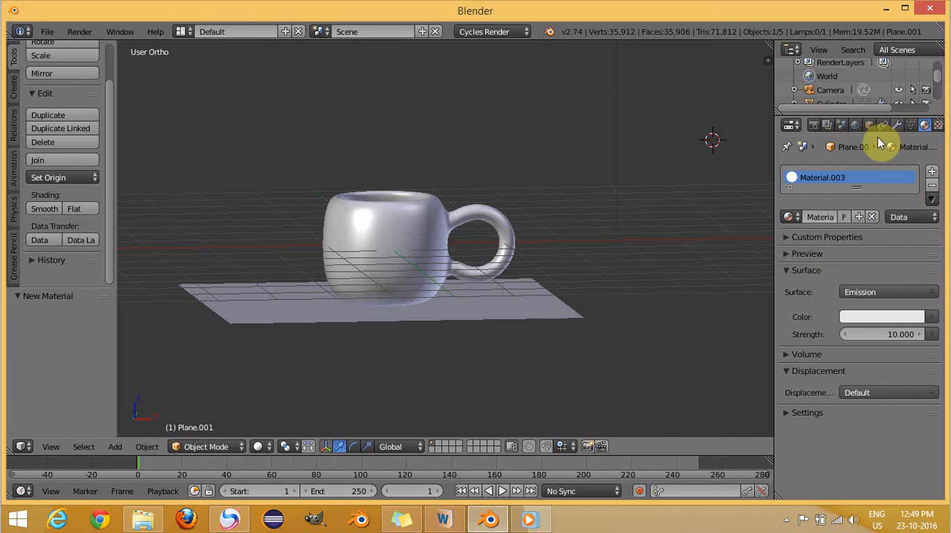
{"action": "right_click", "coordinate": [398, 232]}
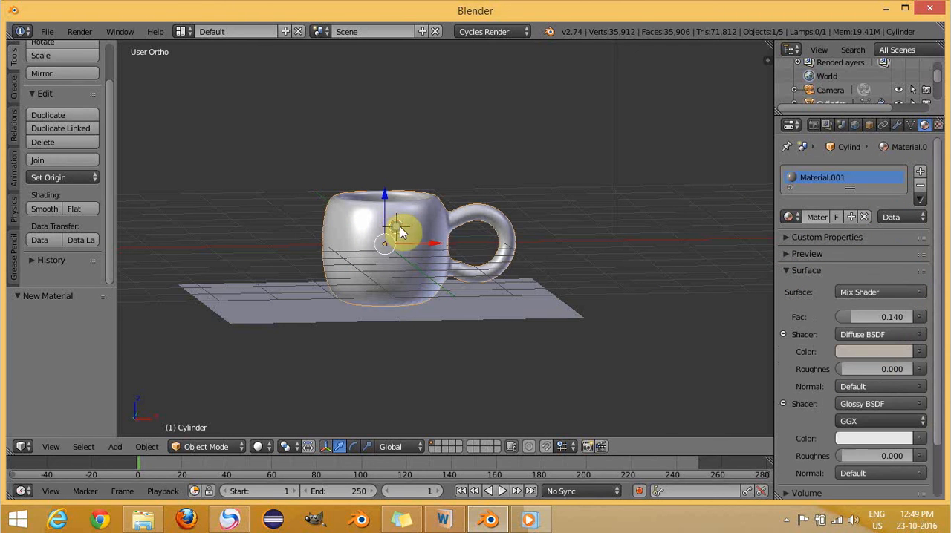
{"action": "scroll", "coordinate": [940, 364], "scroll_direction": "down", "scroll_amount": 2}
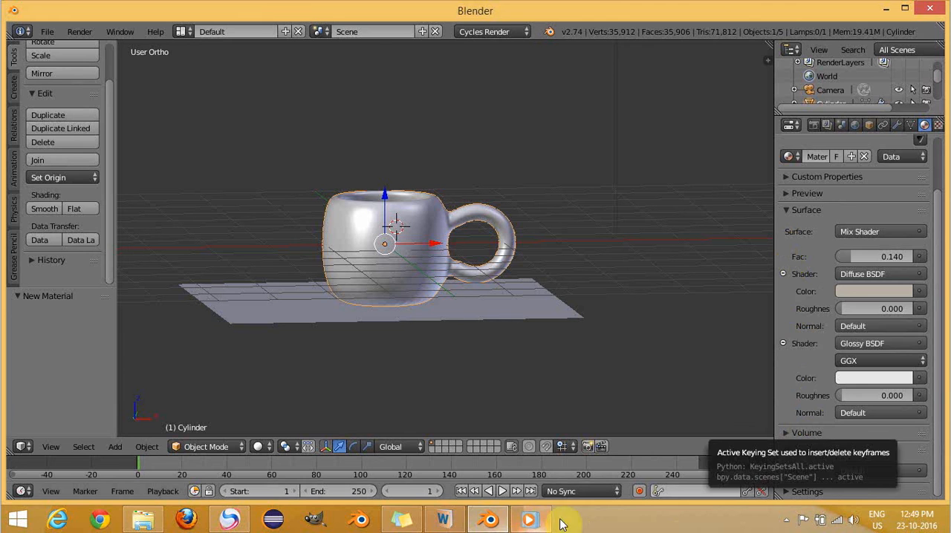
{"action": "left_click", "coordinate": [787, 522]}
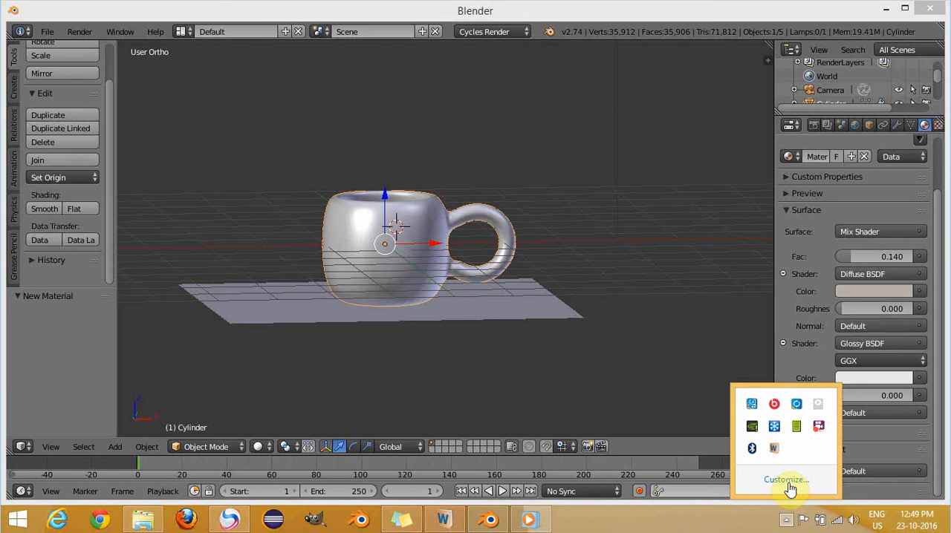
{"action": "right_click", "coordinate": [818, 428]}
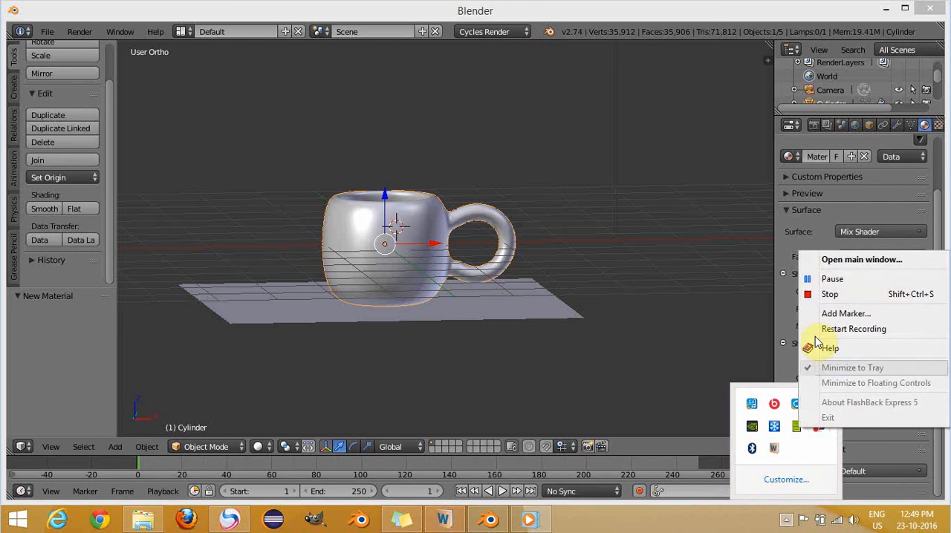
{"action": "left_click", "coordinate": [828, 288]}
{"action": "left_click", "coordinate": [624, 349]}
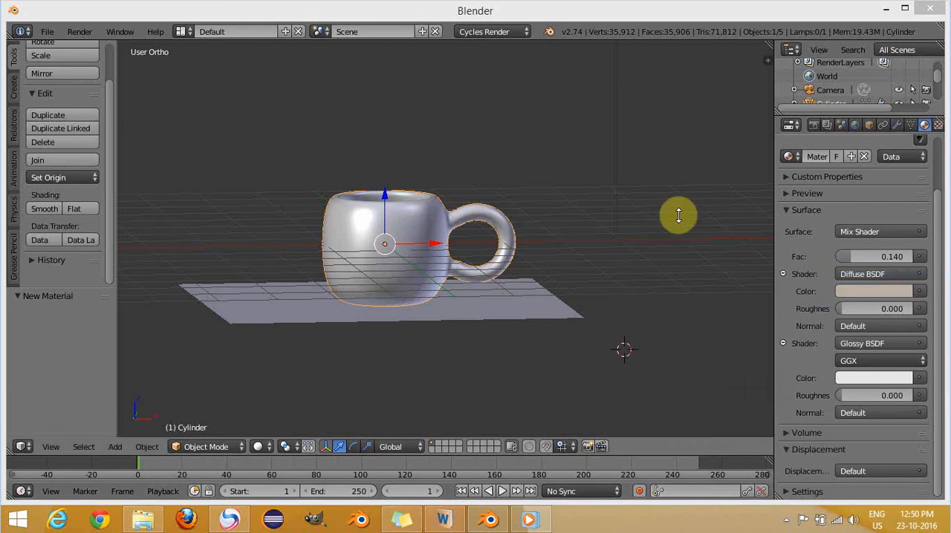
- Set the number of render samples to 250 in the scene's sampling settings
{"action": "left_click", "coordinate": [813, 129]}
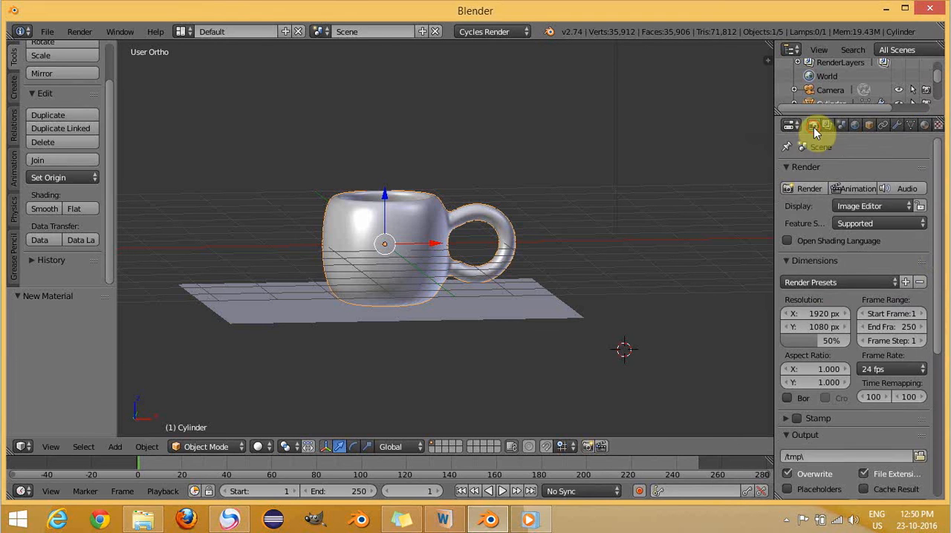
{"action": "scroll", "coordinate": [940, 297], "scroll_direction": "down", "scroll_amount": 2}
{"action": "scroll", "coordinate": [940, 349], "scroll_direction": "down", "scroll_amount": 4}
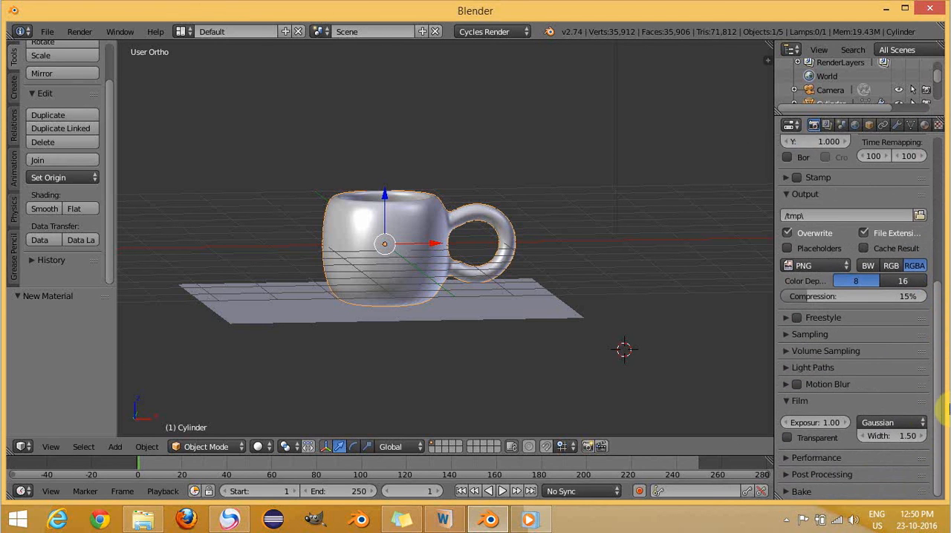
{"action": "left_click", "coordinate": [788, 335]}
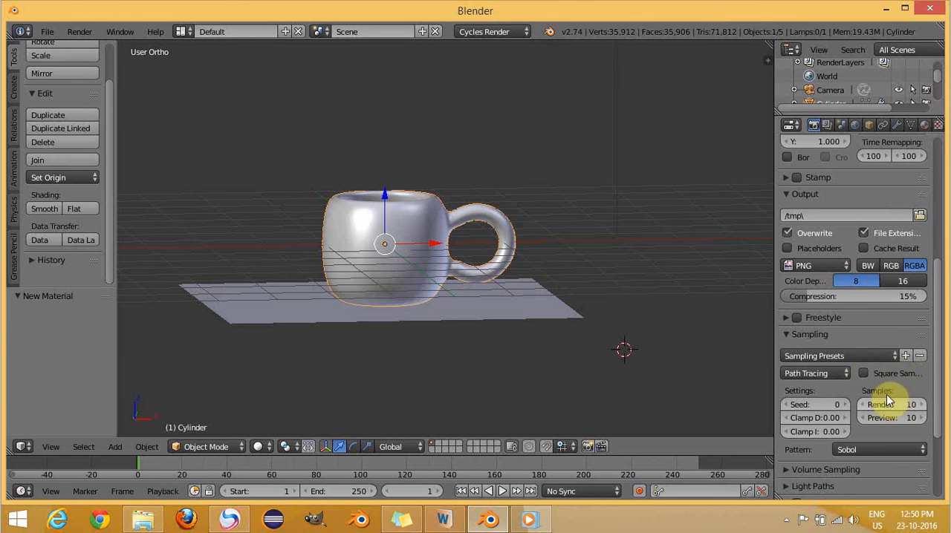
{"action": "left_click", "coordinate": [909, 404]}
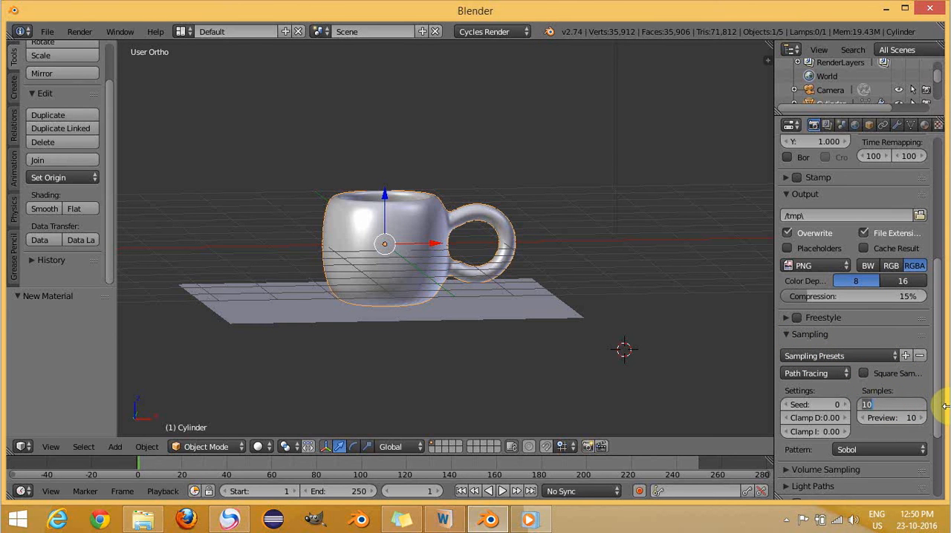
{"action": "type", "text": "25"}
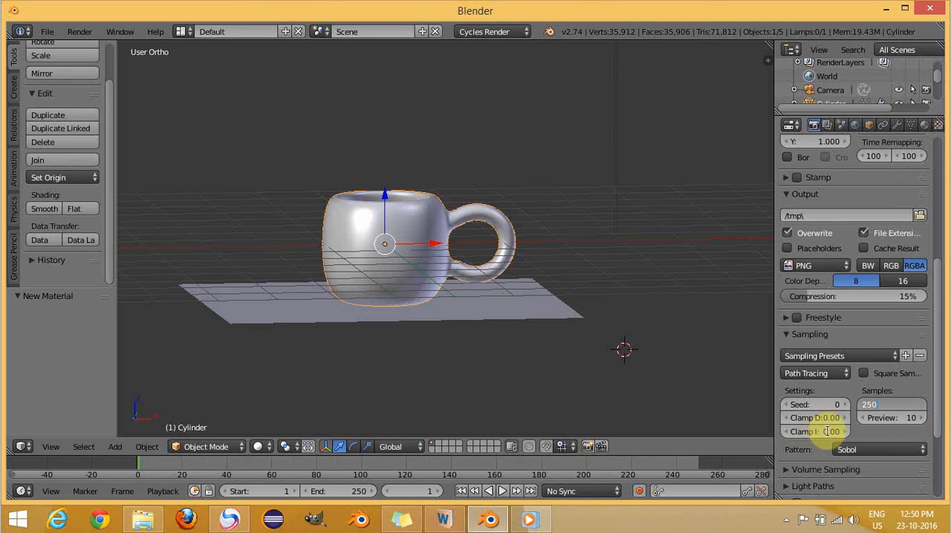
{"action": "key", "text": "Return"}
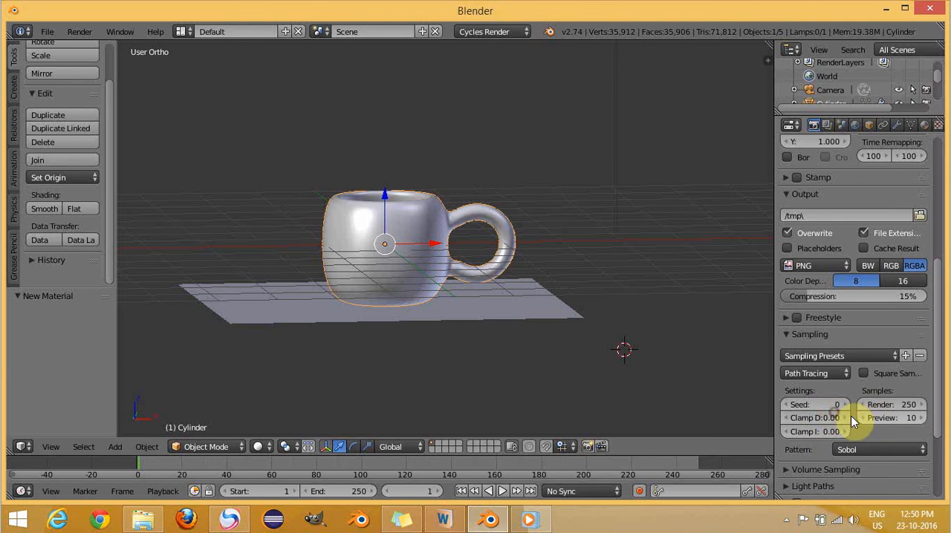
- Set the direct light clamp to 0.98 in the scene's sampling settings
{"action": "left_click", "coordinate": [847, 419]}
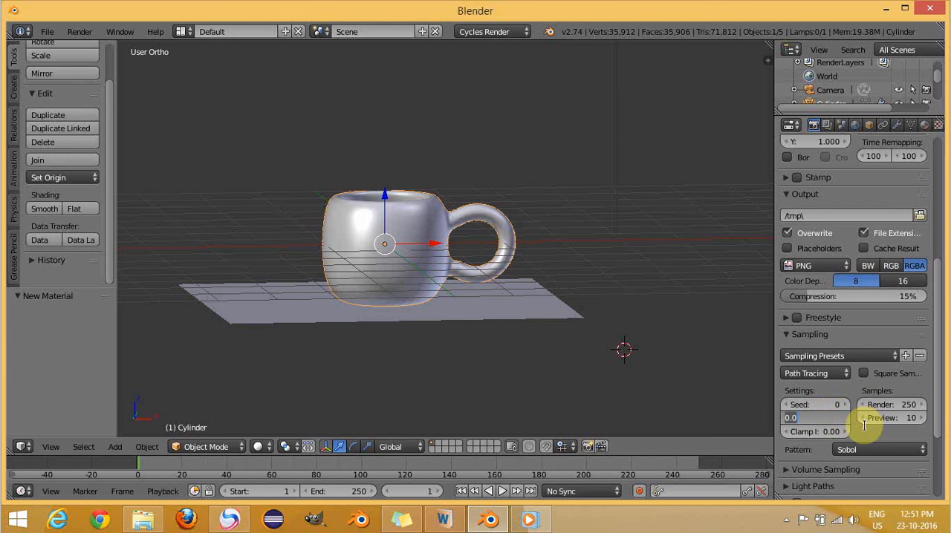
{"action": "key", "text": "BackSpace"}
{"action": "type", "text": ".98"}
{"action": "key", "text": "Return"}
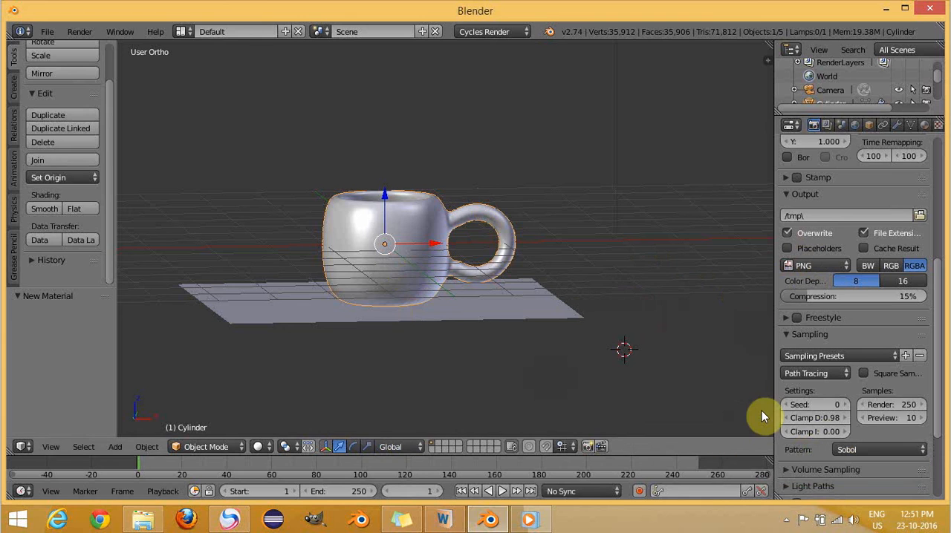
- Look through the camera and enable Lock Camera to View in the 3D view's settings
{"action": "key", "text": "KP_0"}
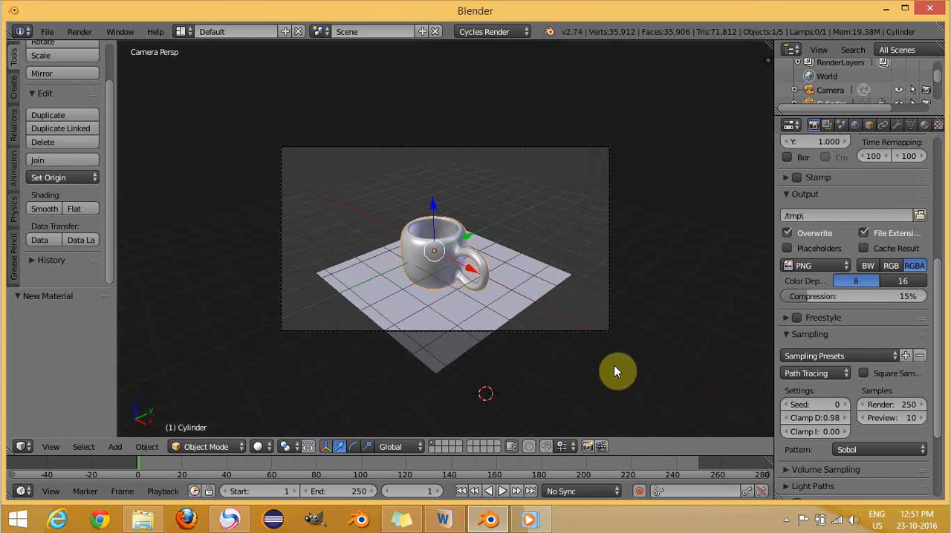
{"action": "scroll", "coordinate": [614, 365], "scroll_direction": "up", "scroll_amount": 2}
{"action": "key", "text": "n"}
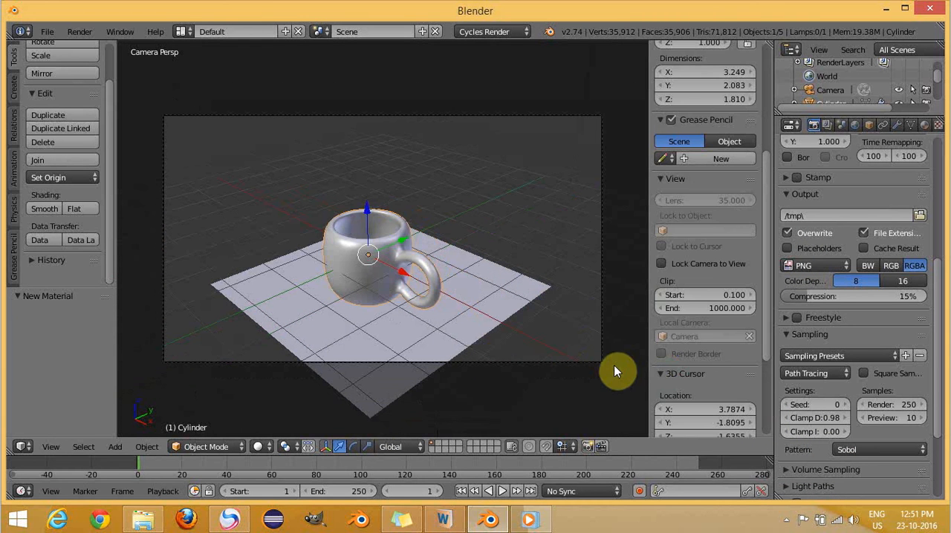
{"action": "scroll", "coordinate": [594, 257], "scroll_direction": "up", "scroll_amount": 1}
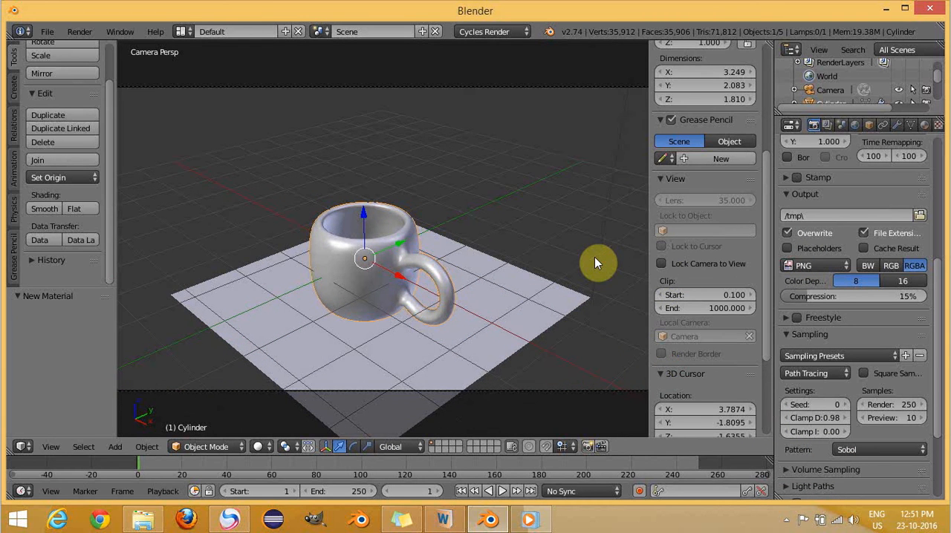
{"action": "scroll", "coordinate": [595, 257], "scroll_direction": "down", "scroll_amount": 1}
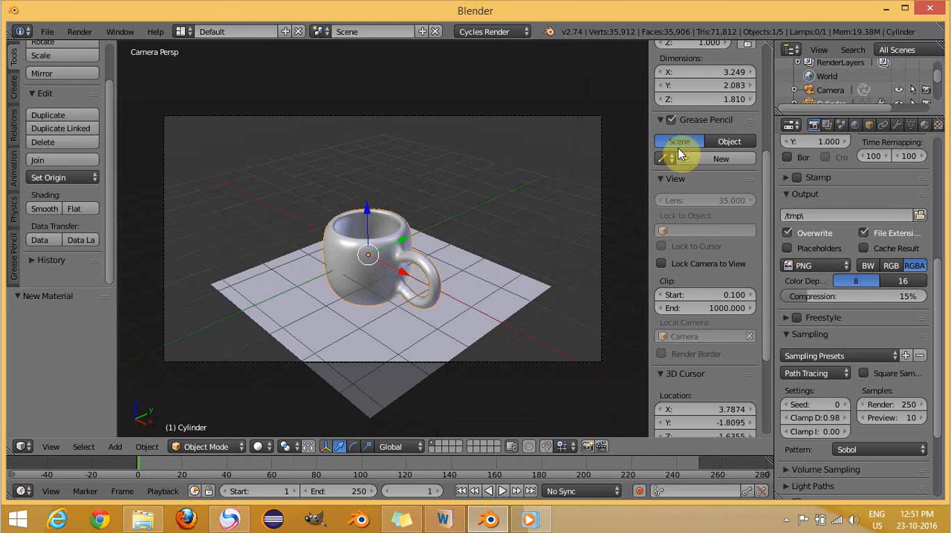
{"action": "left_click_drag", "start_coordinate": [766, 192], "coordinate": [780, 312]}
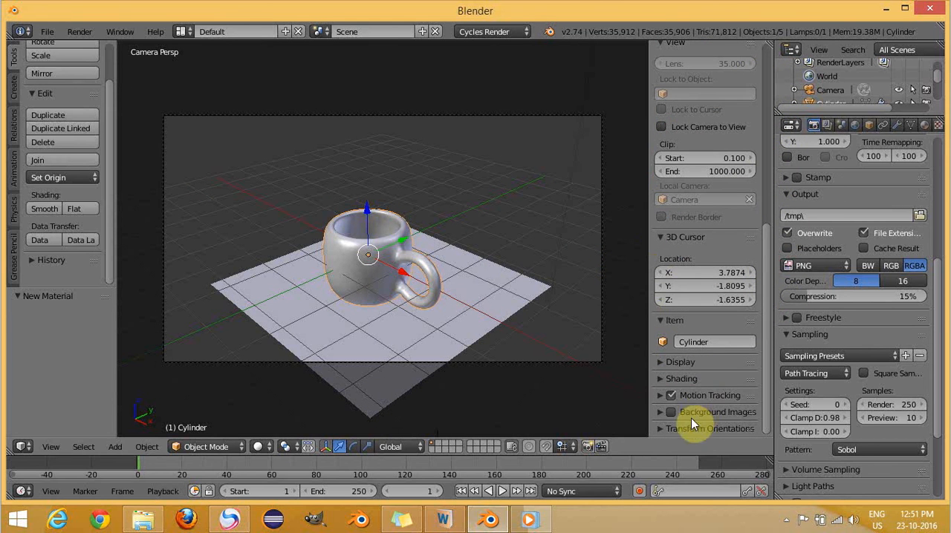
{"action": "left_click", "coordinate": [661, 127]}
- Move the locked camera closer so the cup and its handle fill the frame, and render the still image
{"action": "scroll", "coordinate": [530, 281], "scroll_direction": "up", "scroll_amount": 2}
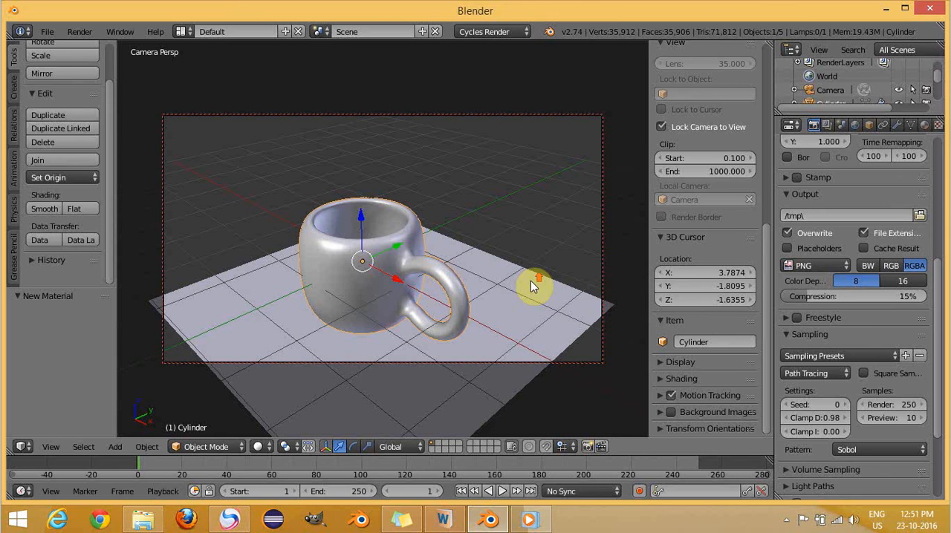
{"action": "scroll", "coordinate": [531, 281], "scroll_direction": "up", "scroll_amount": 3}
{"action": "middle_click_drag", "start_coordinate": [522, 271], "coordinate": [530, 268]}
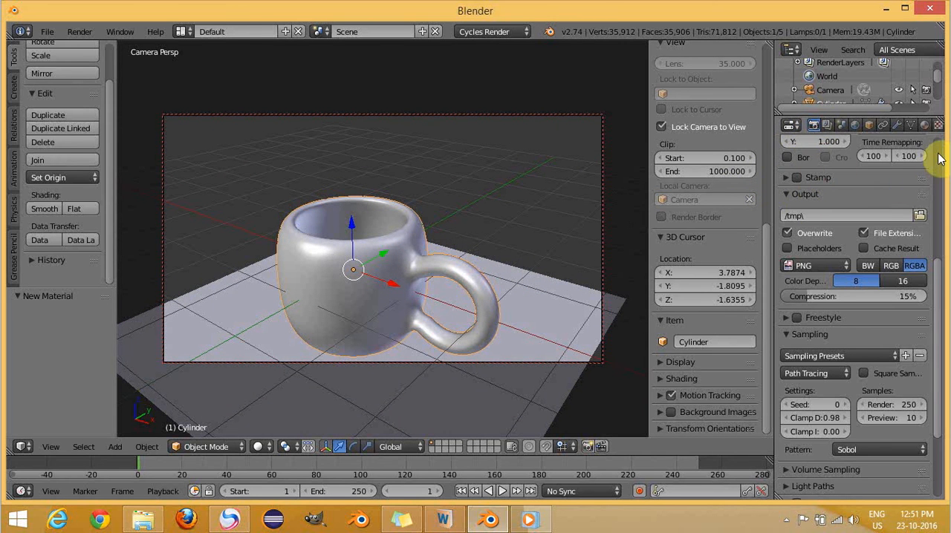
{"action": "scroll", "coordinate": [938, 158], "scroll_direction": "up", "scroll_amount": 8}
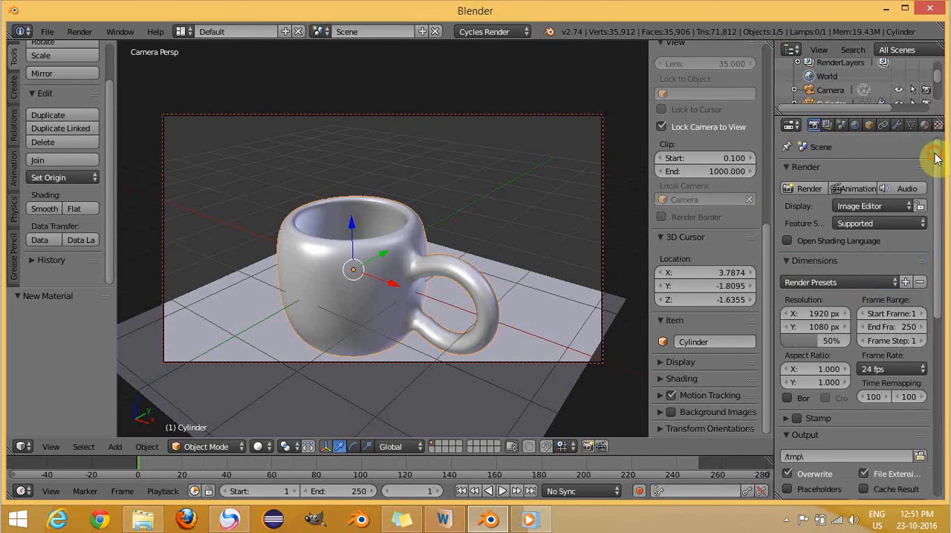
{"action": "left_click", "coordinate": [795, 191]}
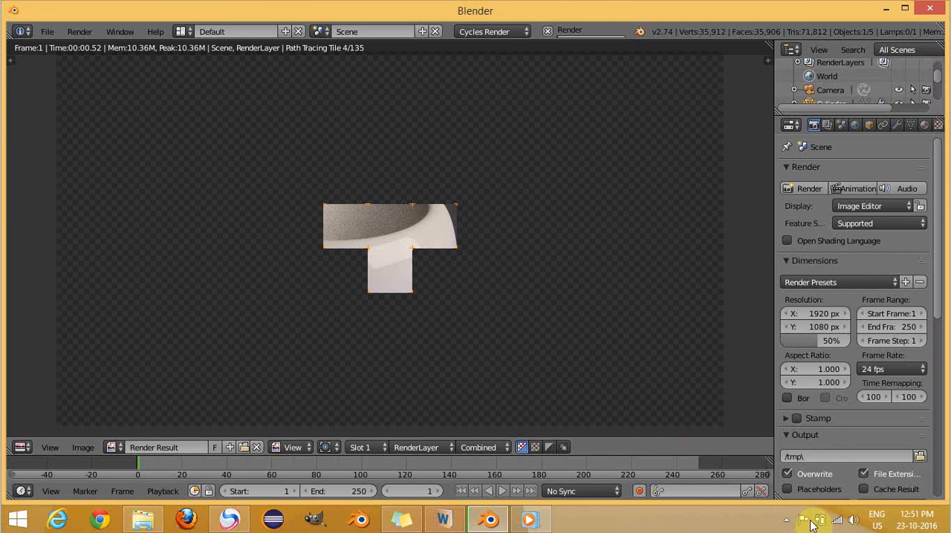
{"action": "left_click", "coordinate": [786, 520]}
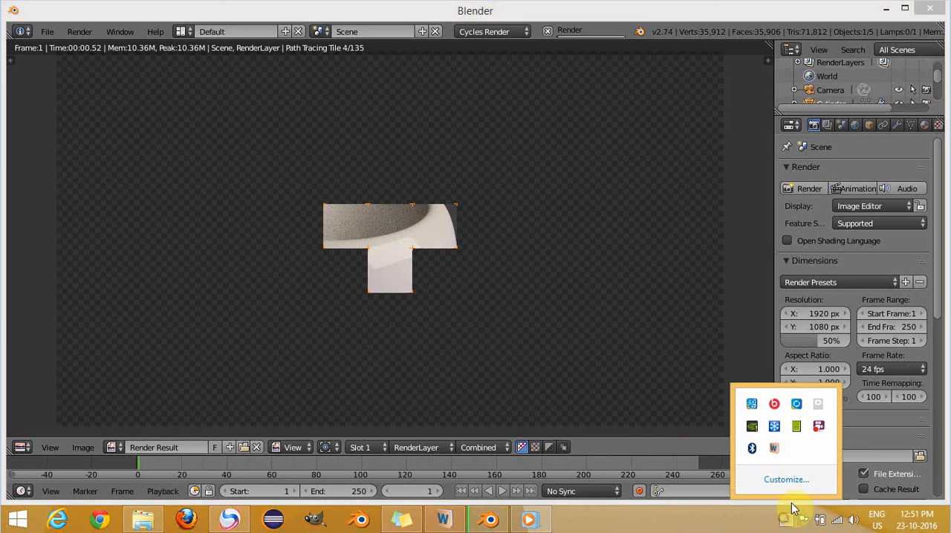
{"action": "right_click", "coordinate": [817, 428]}
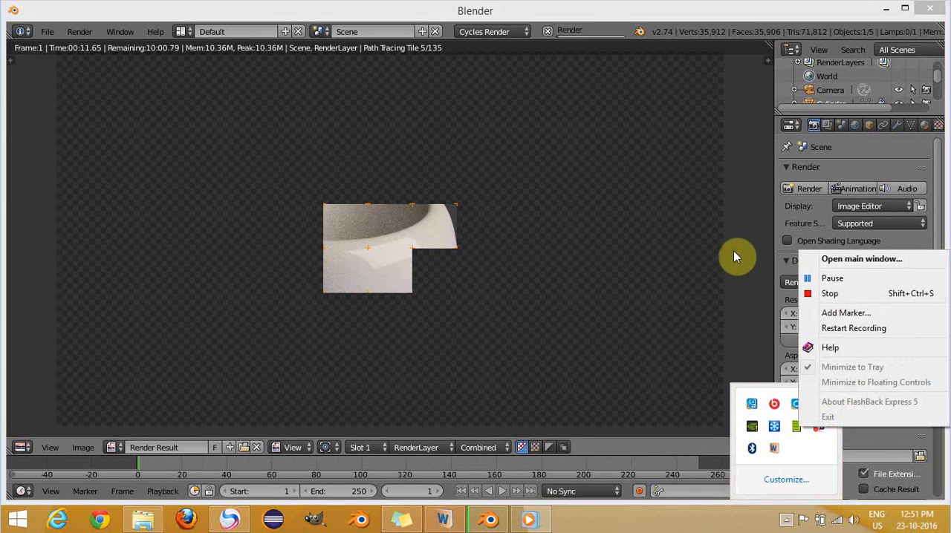
{"action": "left_click", "coordinate": [744, 266]}
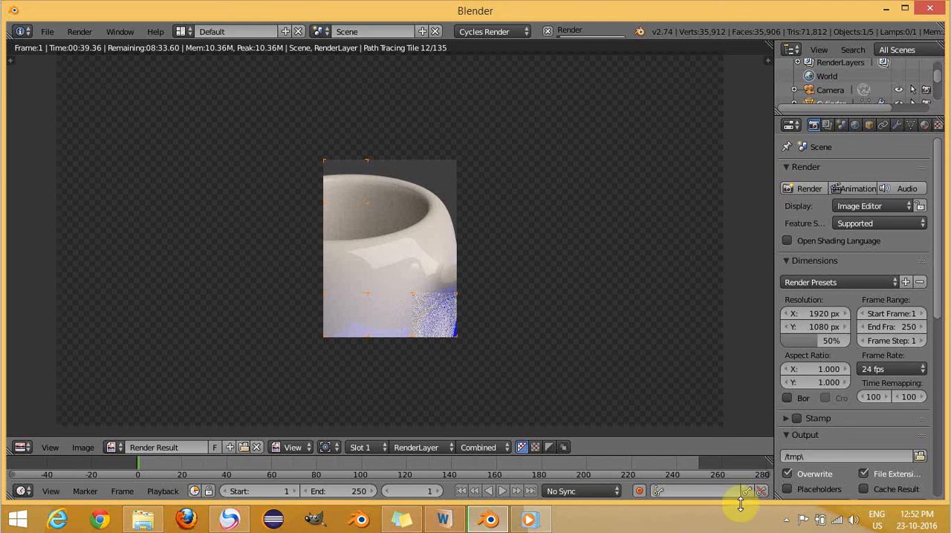
{"action": "left_click", "coordinate": [785, 519]}
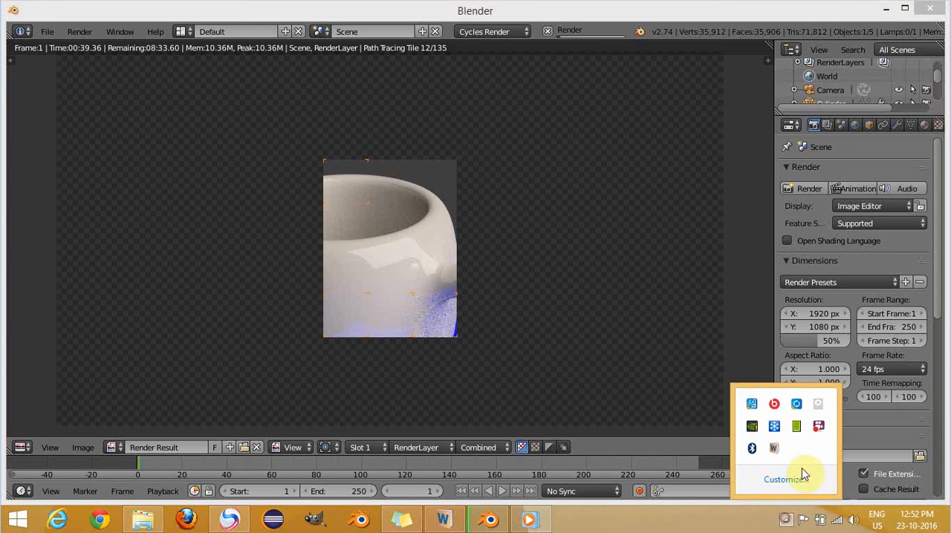
{"action": "right_click", "coordinate": [818, 405]}
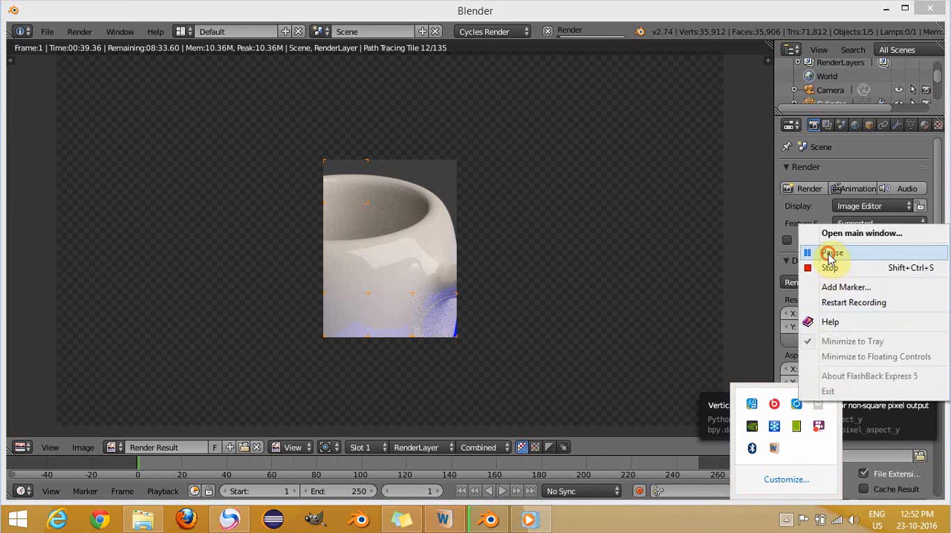
{"action": "left_click", "coordinate": [831, 253]}
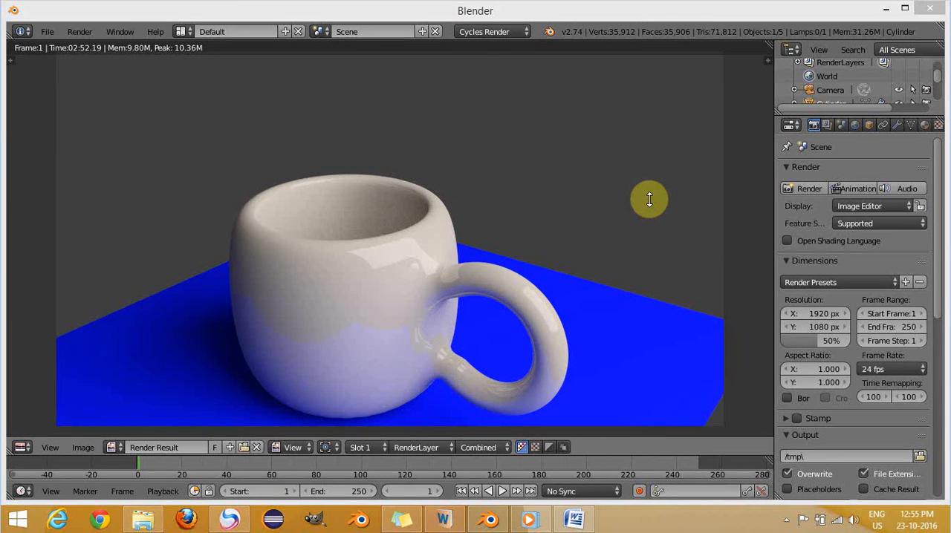
{"action": "left_click", "coordinate": [786, 520]}
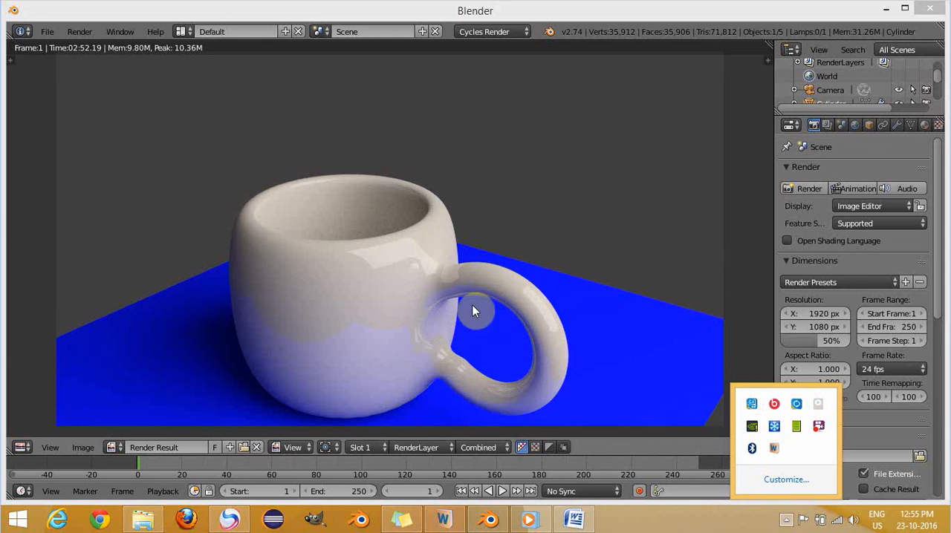
{"action": "left_click", "coordinate": [643, 214]}
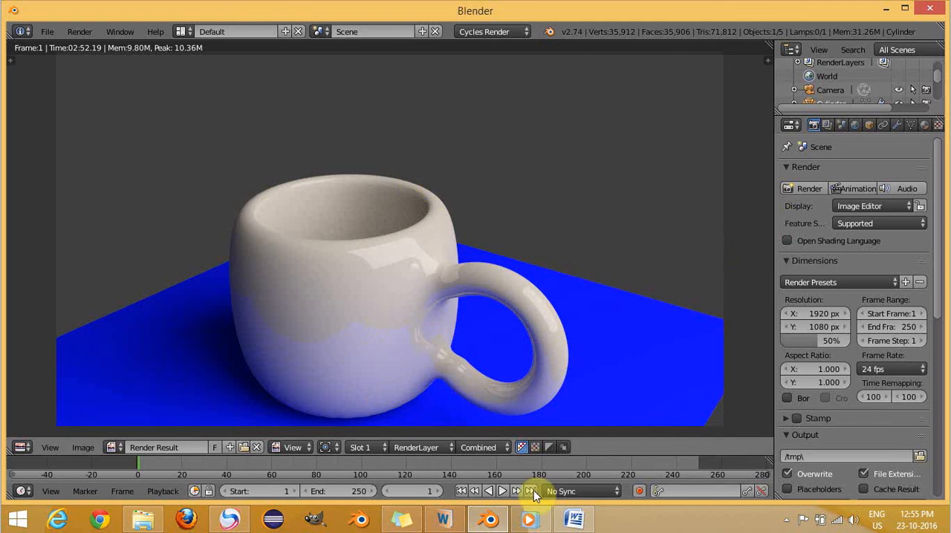
{"action": "left_click", "coordinate": [786, 519]}
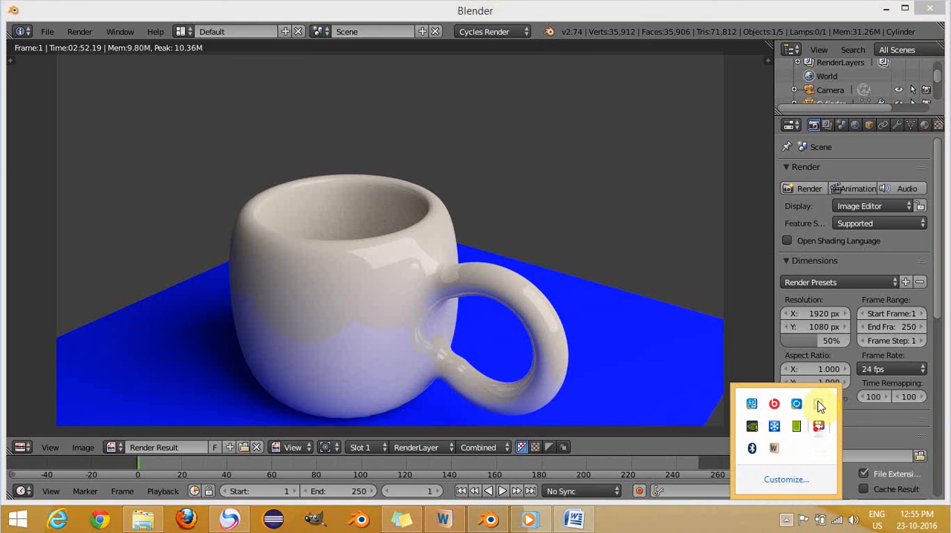